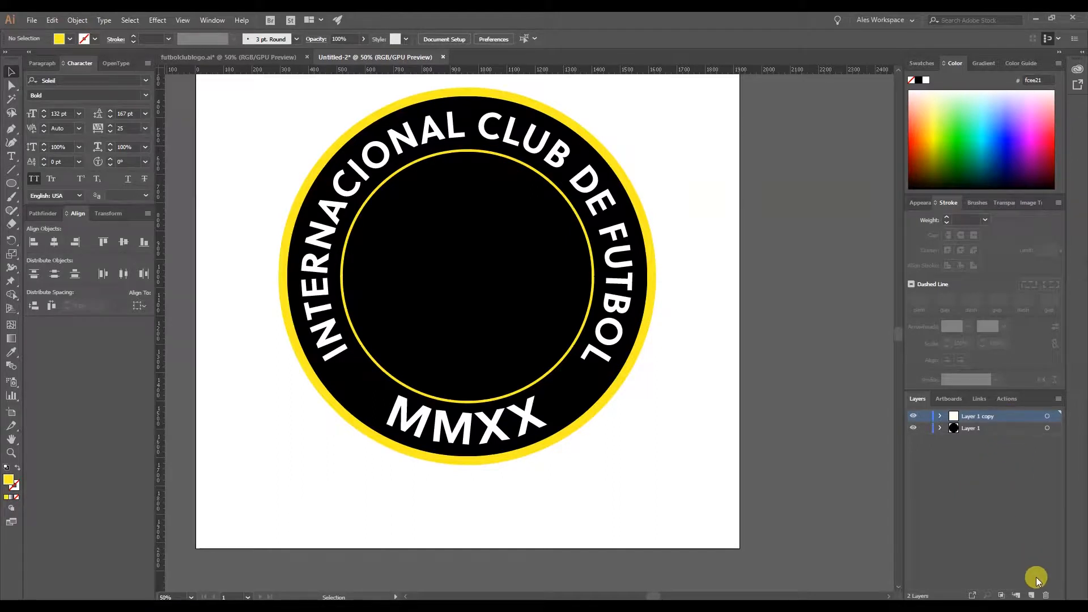
# Add a new layer and draw a yellow circle about 136 px in diameter on the white area below and beside the badge.
pyautogui.click(1031, 594)
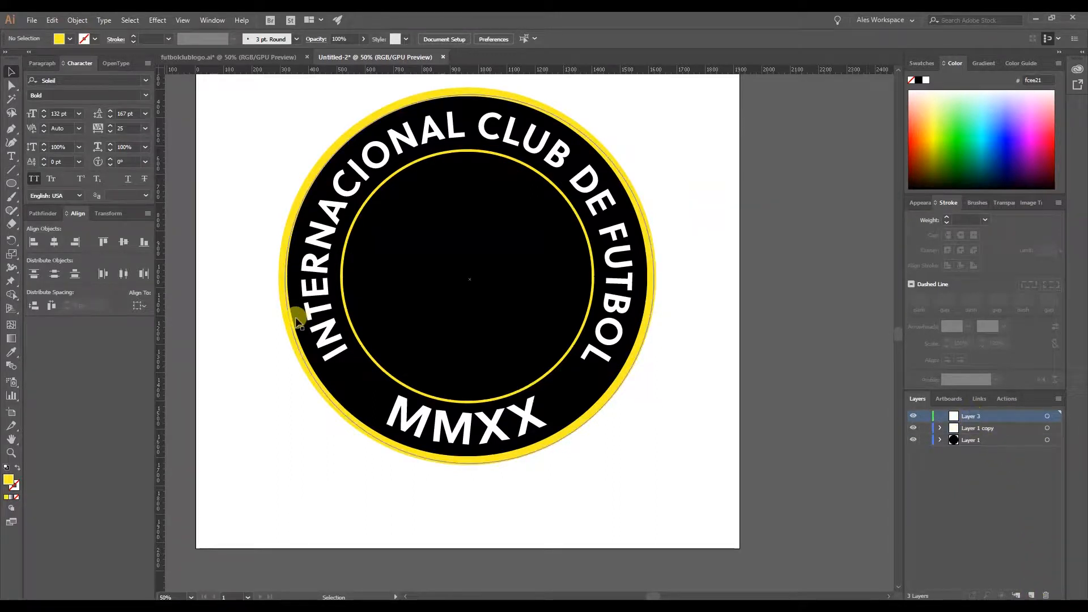
pyautogui.press('l')
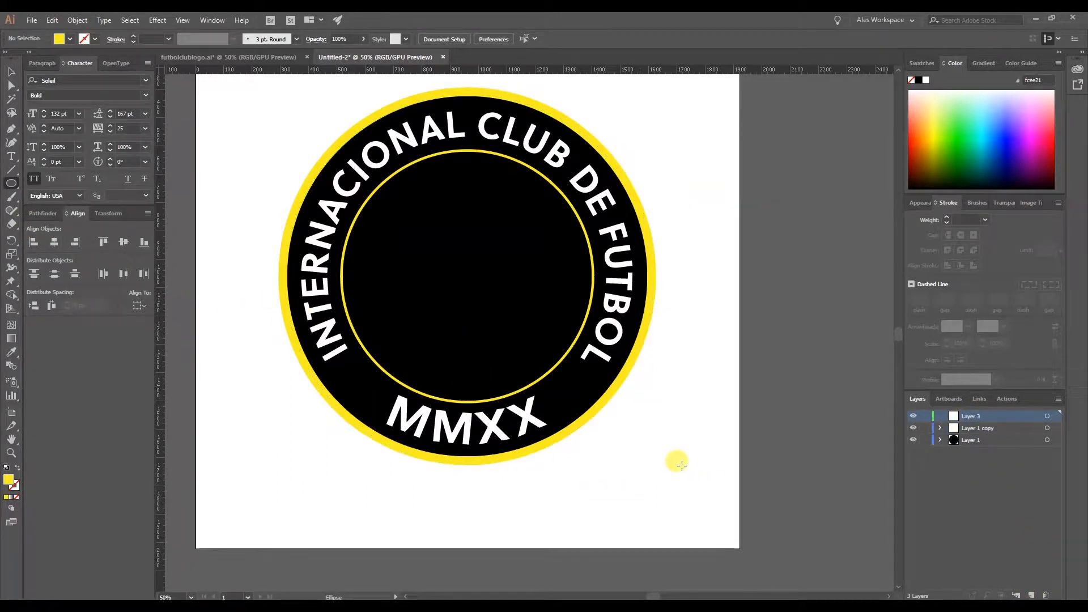
pyautogui.moveTo(653, 467); pyautogui.dragTo(674, 480)
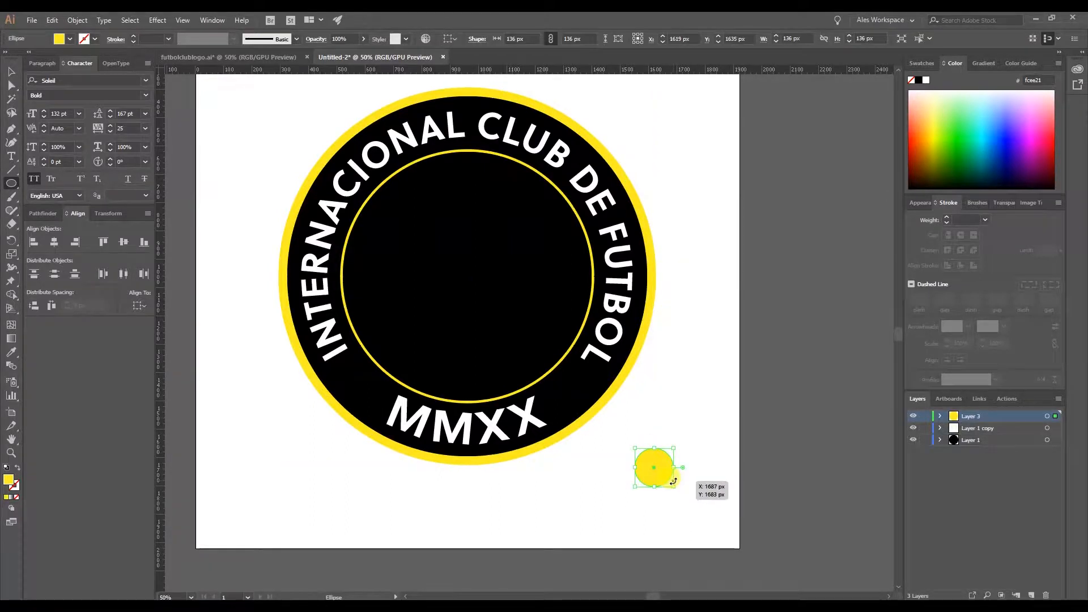
# Draw a closed yellow triangle with the Pen tool just above the small circle, about 136 px wide and 150 px tall, pointing up.
pyautogui.click(10, 130)
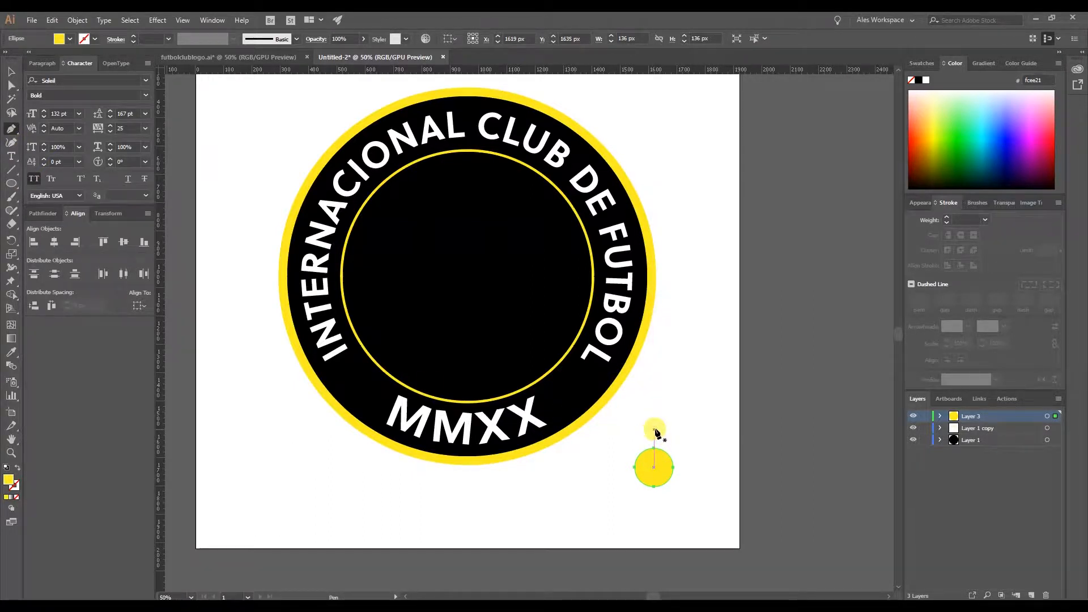
pyautogui.moveTo(654, 429); pyautogui.dragTo(673, 429)
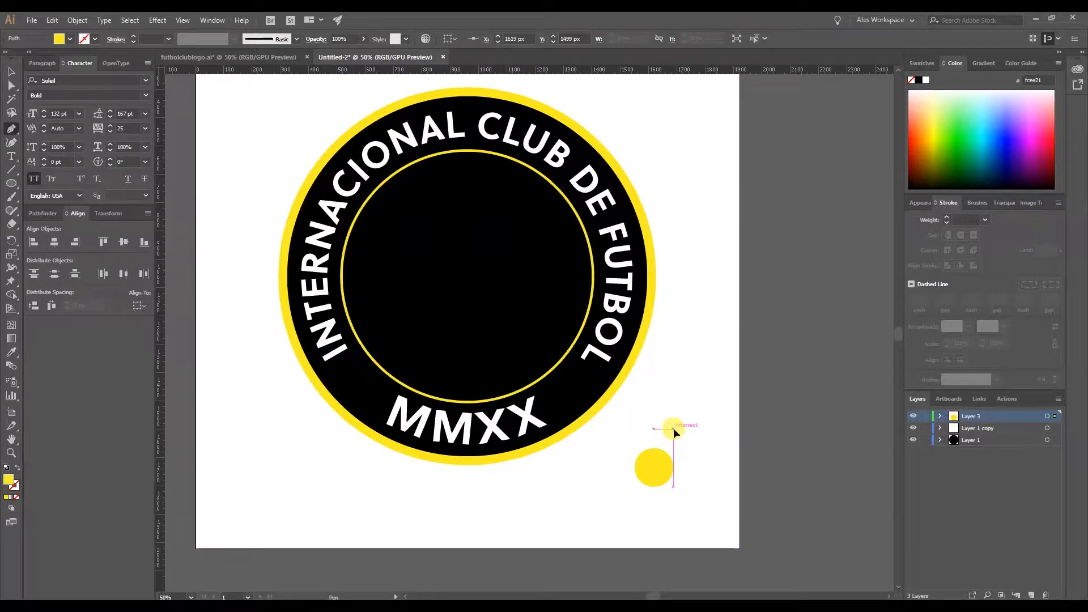
pyautogui.click(653, 386)
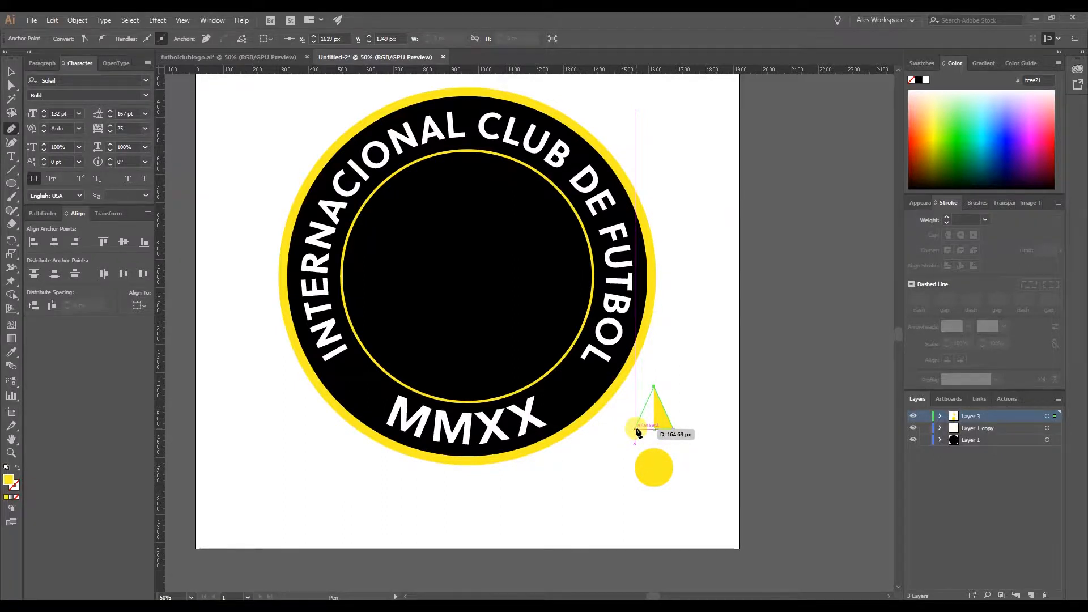
pyautogui.click(635, 429)
pyautogui.click(654, 429)
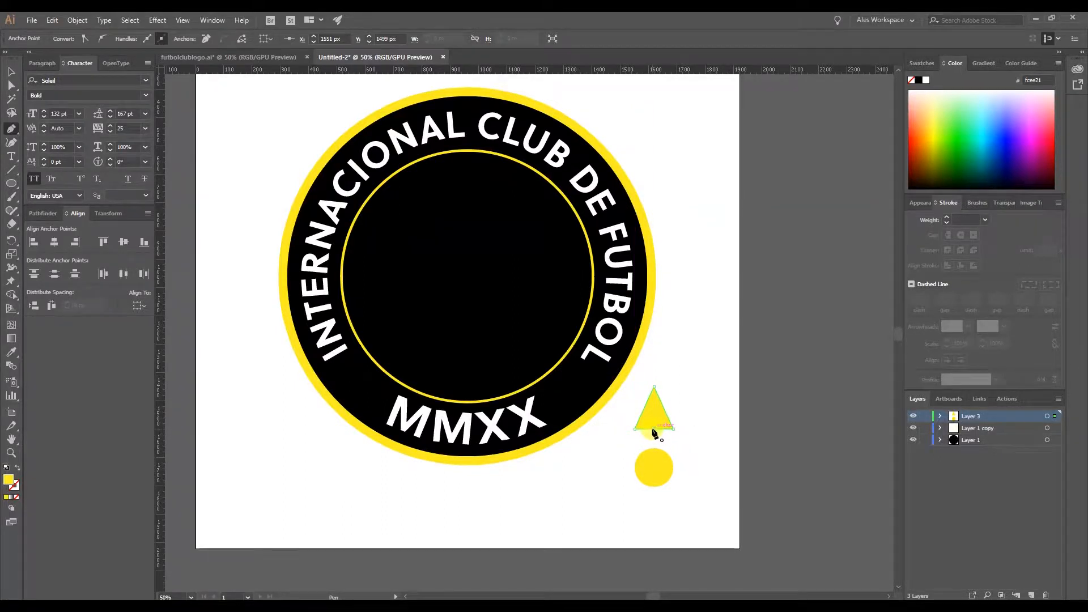
pyautogui.click(12, 77)
pyautogui.click(702, 445)
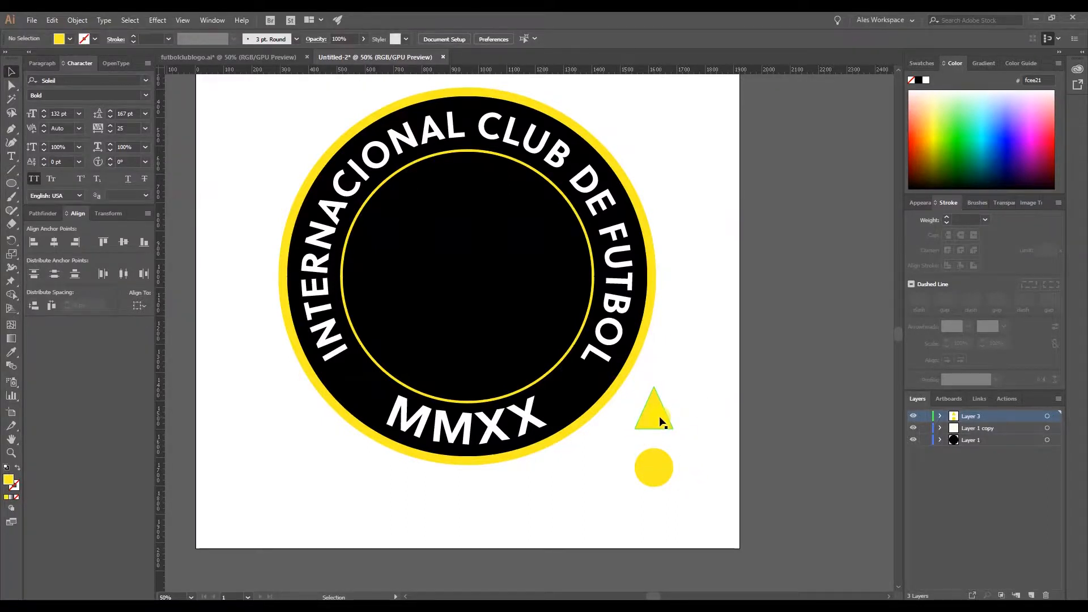
# Align the triangle and small circle on their horizontal centres, using Align to Selection.
pyautogui.moveTo(680, 498); pyautogui.dragTo(653, 406)
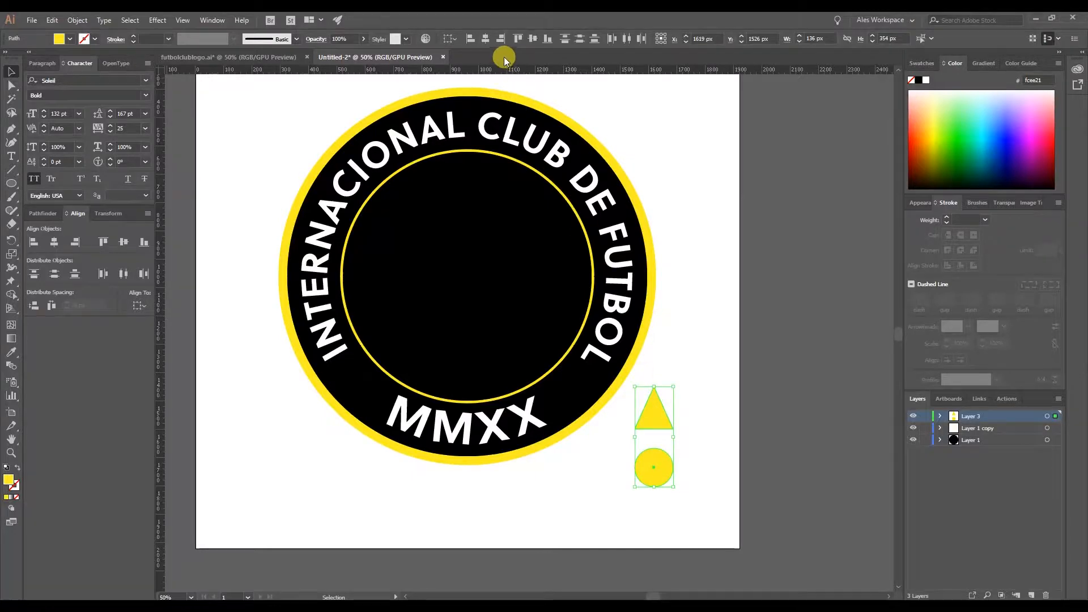
pyautogui.click(452, 39)
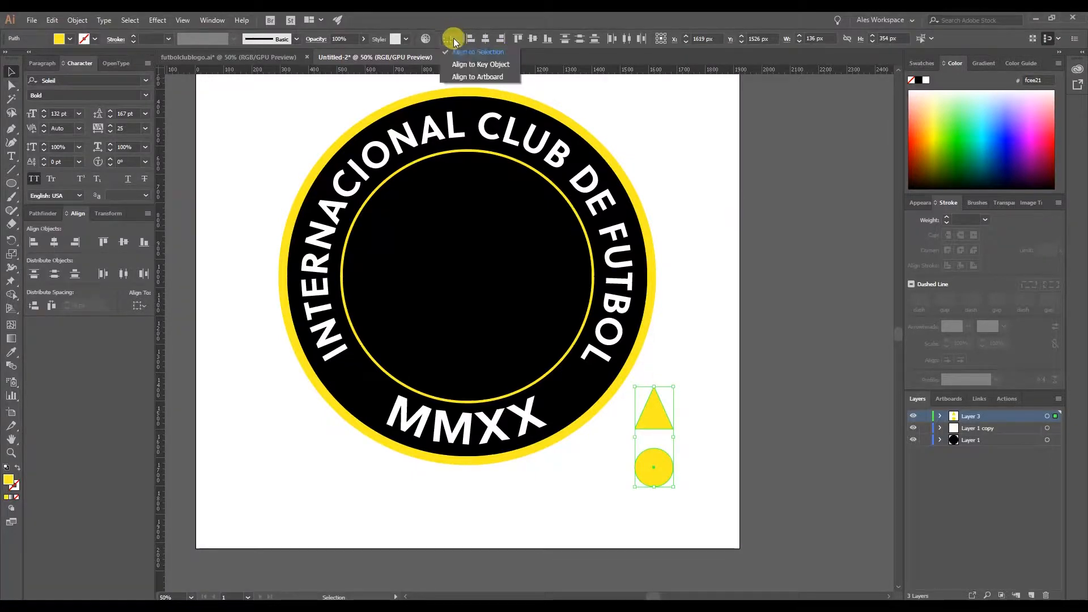
pyautogui.click(482, 52)
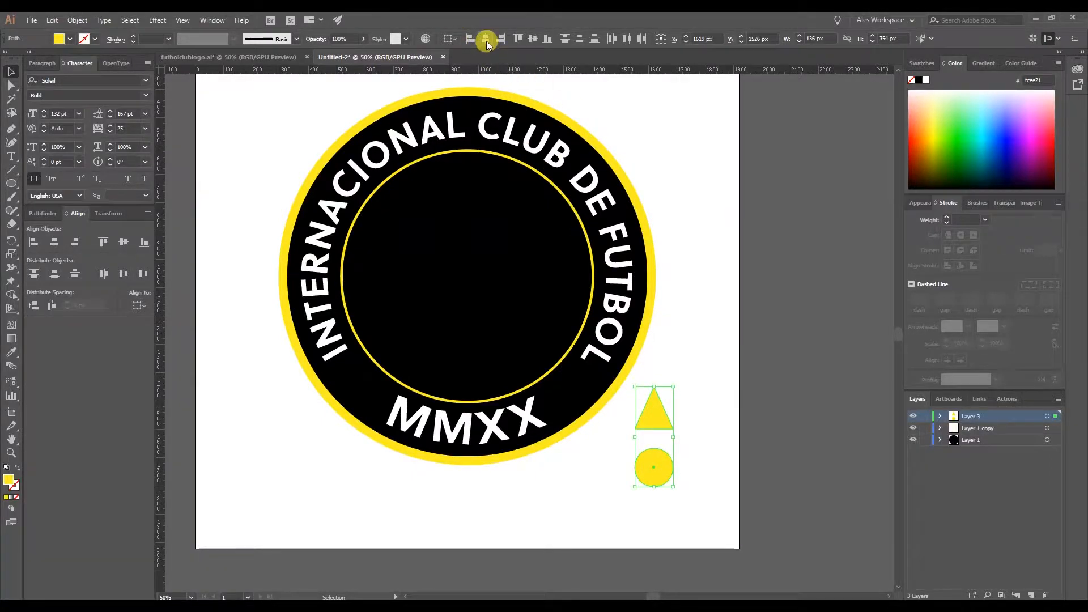
pyautogui.click(485, 40)
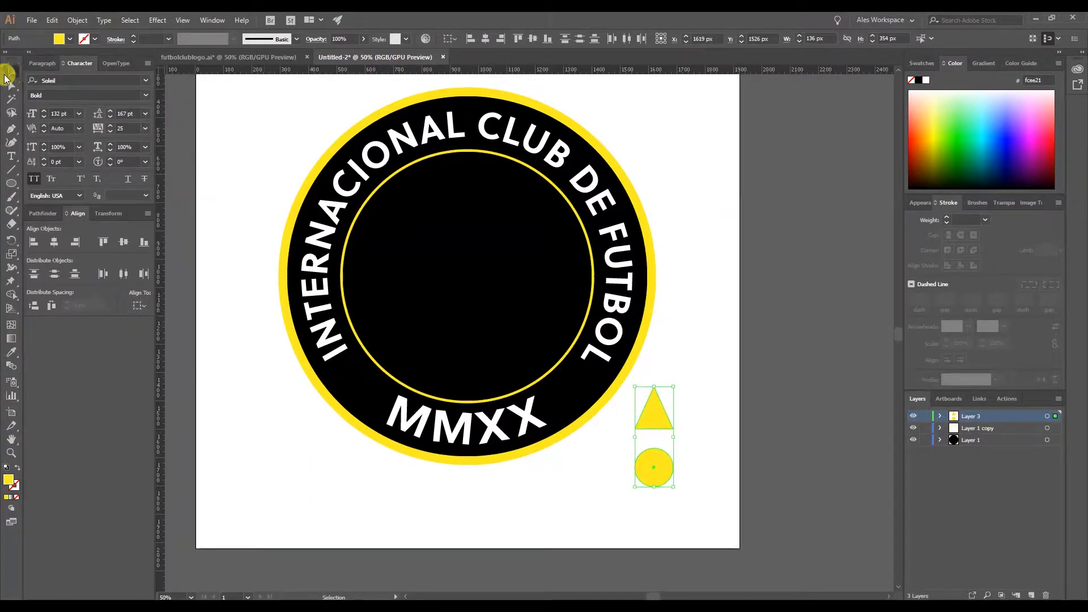
pyautogui.click(710, 461)
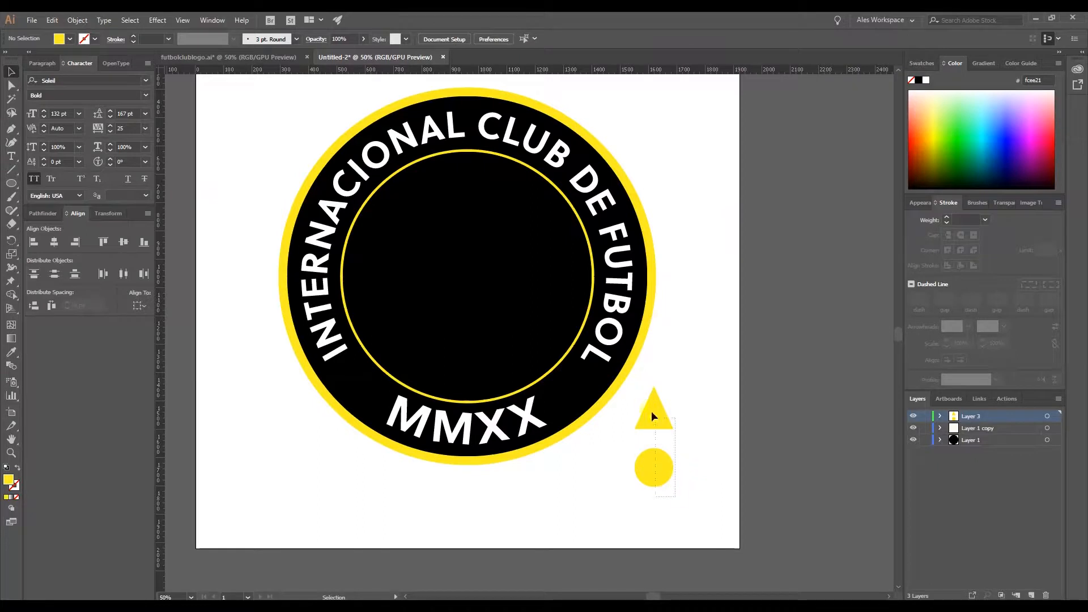
# Make a copy of the triangle and circle rotated 9° about the small circle's centre.
pyautogui.moveTo(651, 411); pyautogui.dragTo(650, 408)
pyautogui.press('r')
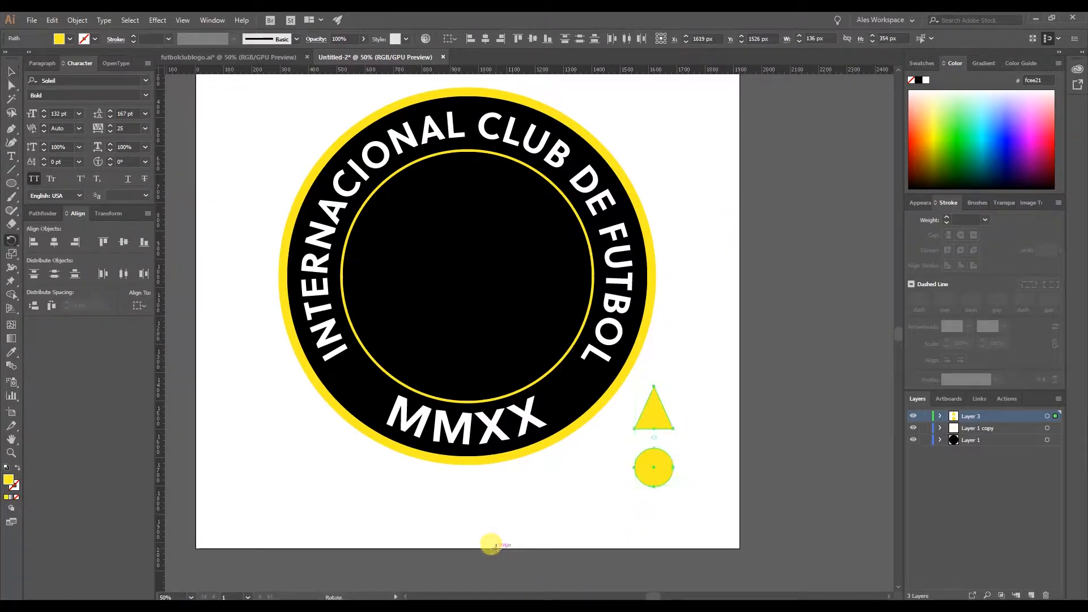
pyautogui.keyDown('alt'); pyautogui.click(654, 467); pyautogui.keyUp('alt')
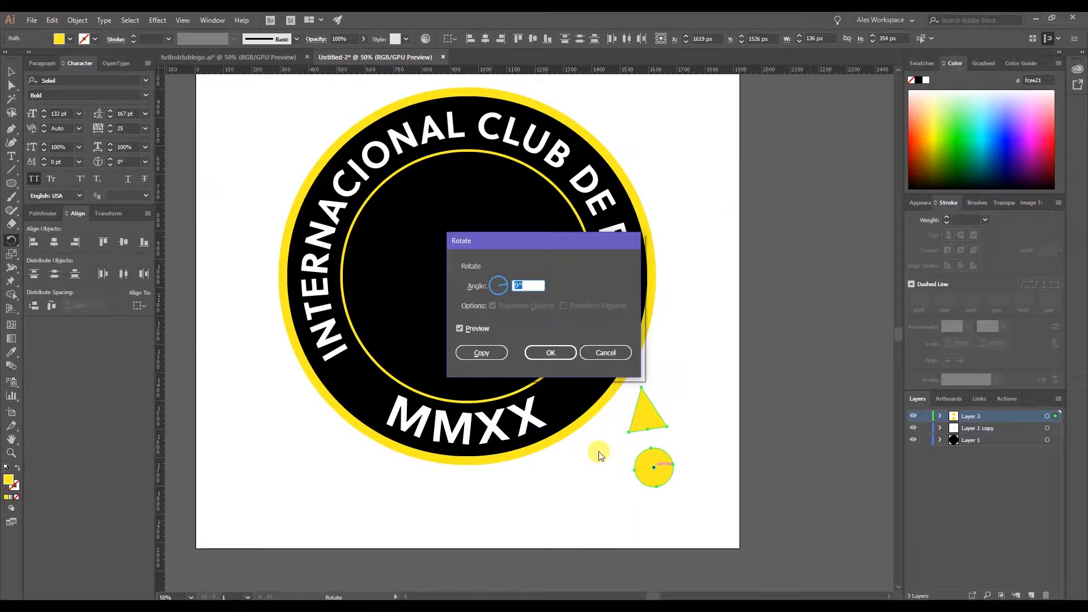
pyautogui.click(490, 352)
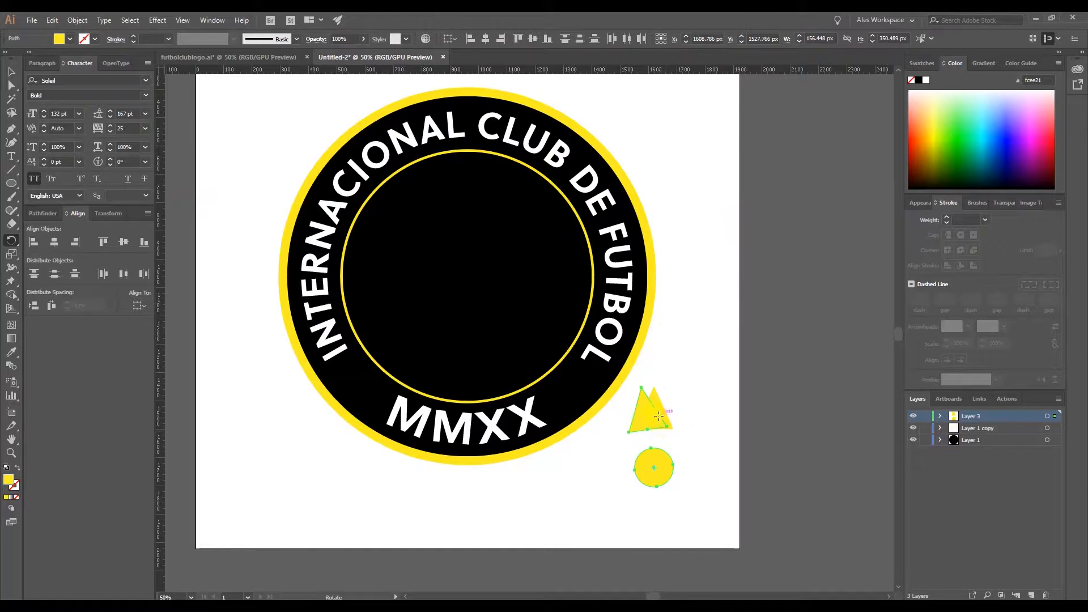
pyautogui.click(10, 71)
pyautogui.click(696, 415)
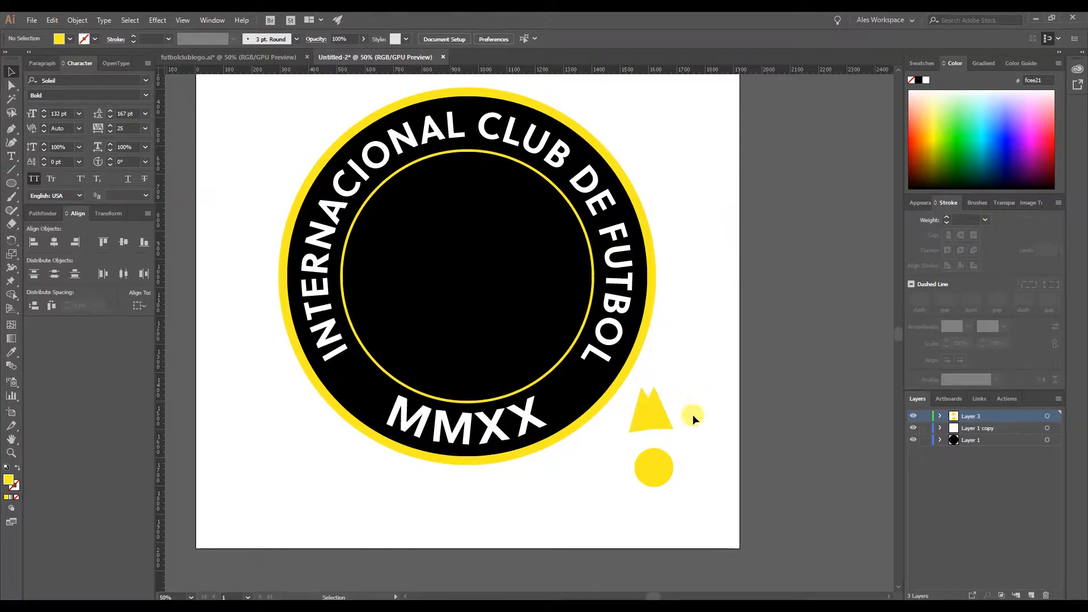
# Repeat the rotated copy of the triangle until the triangles form a complete ring around the small circle.
pyautogui.click(647, 410)
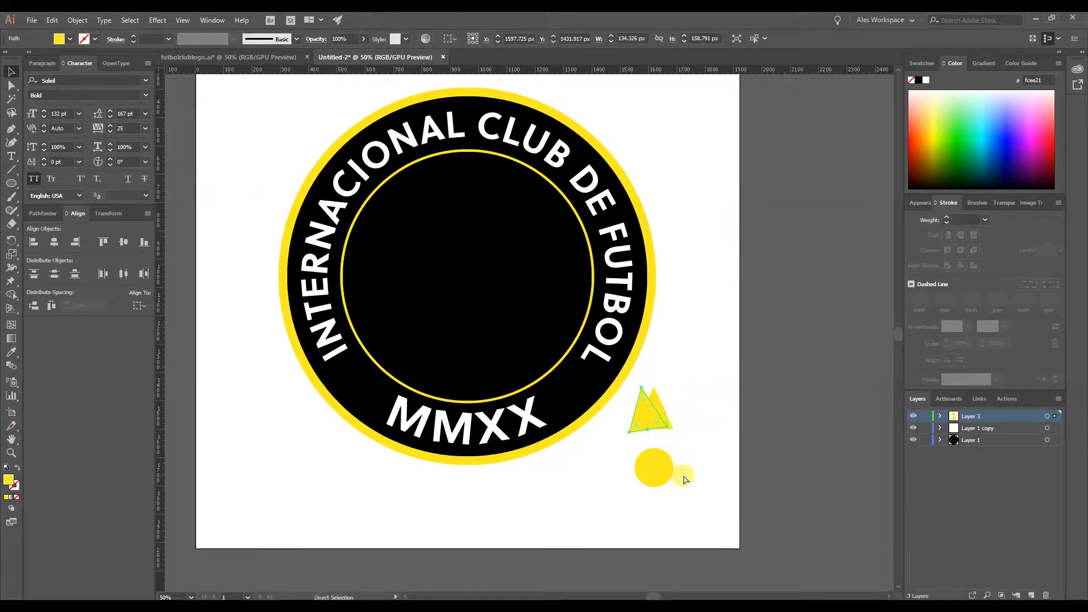
pyautogui.hotkey('ctrl', 'd')
pyautogui.hotkey('ctrl', 'd')
pyautogui.hotkey('ctrl', 'd')
pyautogui.hotkey('ctrl', 'd')
pyautogui.hotkey('ctrl', 'd')
pyautogui.hotkey('ctrl', 'd')
pyautogui.hotkey('ctrl', 'd')
pyautogui.hotkey('ctrl', 'd')
pyautogui.hotkey('ctrl', 'd')
pyautogui.hotkey('ctrl', 'd')
pyautogui.hotkey('ctrl', 'd')
pyautogui.hotkey('ctrl', 'd')
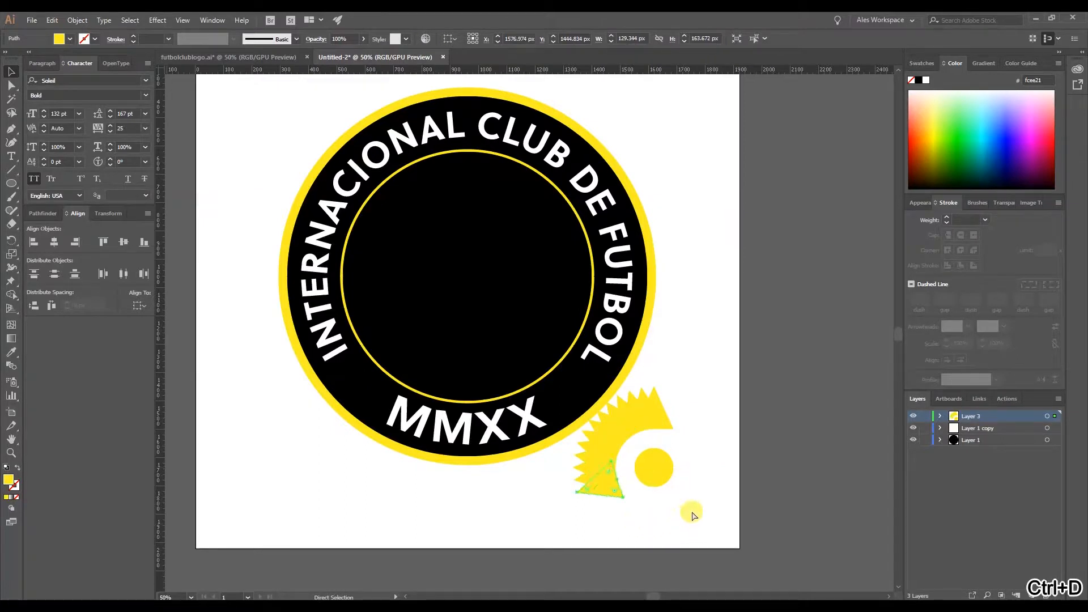
pyautogui.hotkey('ctrl', 'd')
pyautogui.hotkey('ctrl', 'd')
pyautogui.hotkey('ctrl', 'd')
pyautogui.hotkey('ctrl', 'd')
pyautogui.hotkey('ctrl', 'd')
pyautogui.hotkey('ctrl', 'd')
pyautogui.hotkey('ctrl', 'd')
pyautogui.hotkey('ctrl', 'd')
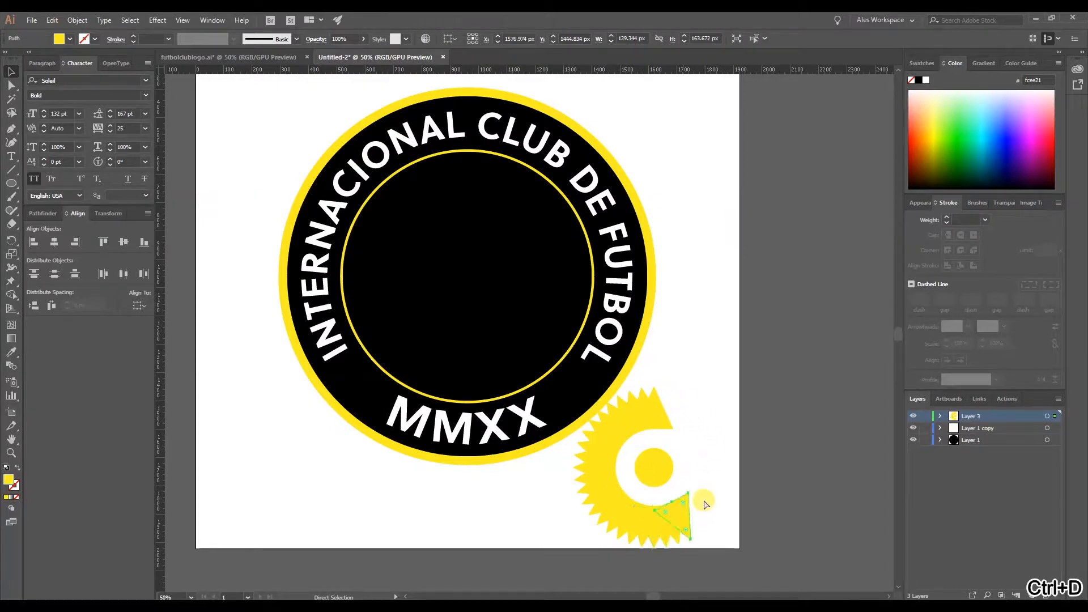
pyautogui.hotkey('ctrl', 'd')
pyautogui.hotkey('ctrl', 'd')
pyautogui.hotkey('ctrl', 'd')
pyautogui.hotkey('ctrl', 'd')
pyautogui.hotkey('ctrl', 'd')
pyautogui.hotkey('ctrl', 'd')
pyautogui.hotkey('ctrl', 'd')
pyautogui.hotkey('ctrl', 'd')
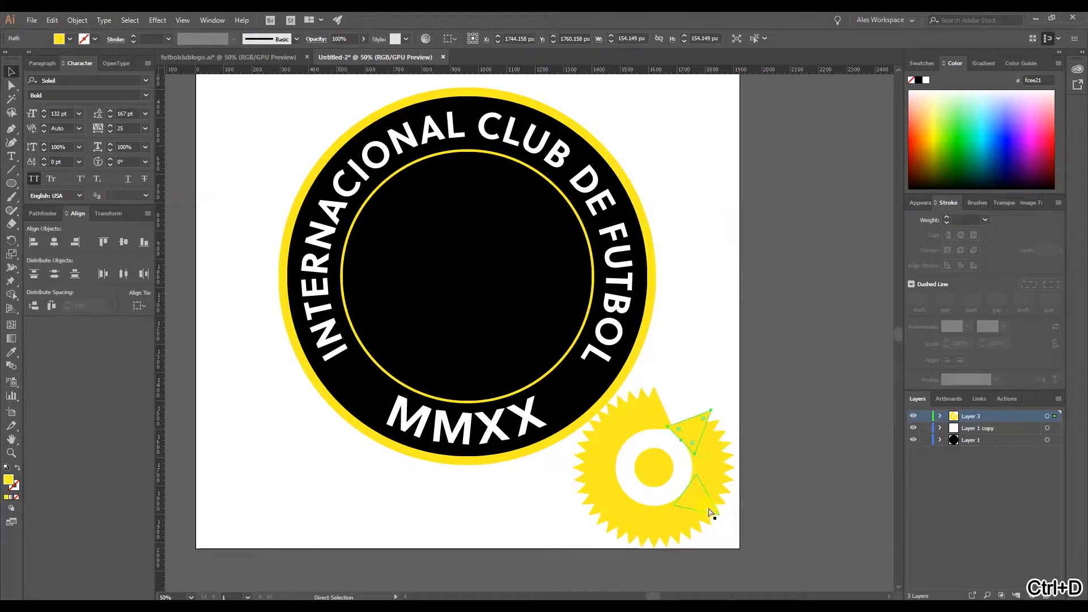
pyautogui.hotkey('ctrl', 'd')
pyautogui.hotkey('ctrl', 'd')
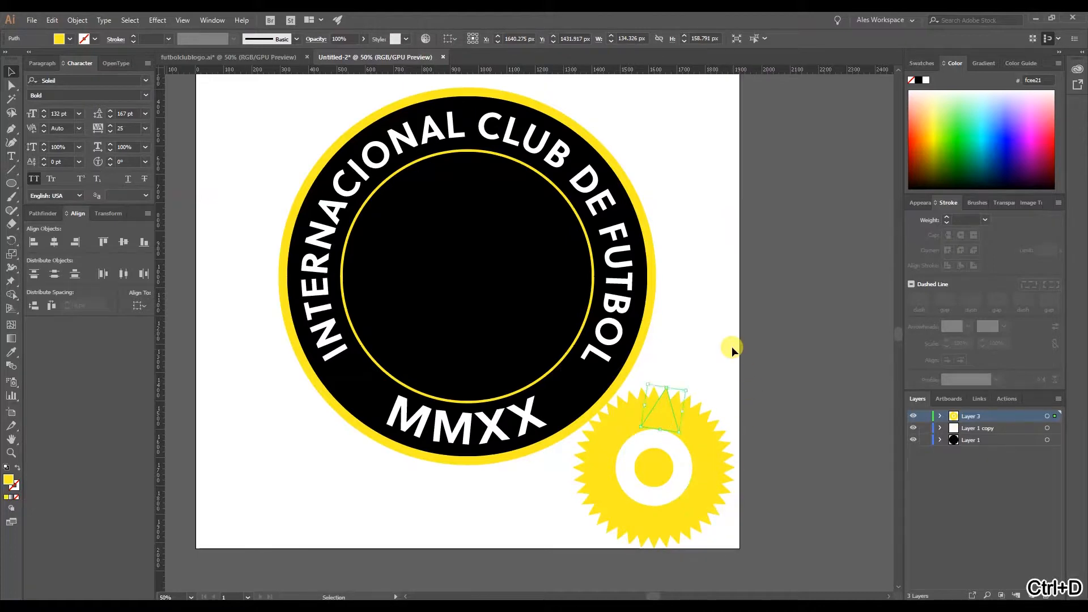
pyautogui.click(732, 348)
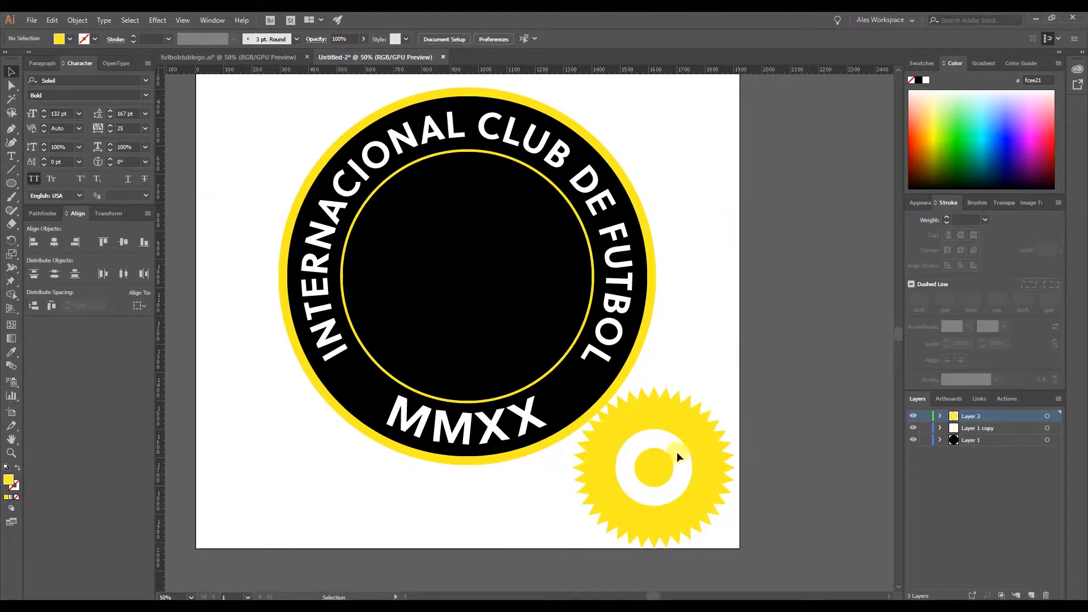
# Select everything on Layer 3 and unite the overlapping shapes with Pathfinder.
pyautogui.click(1047, 416)
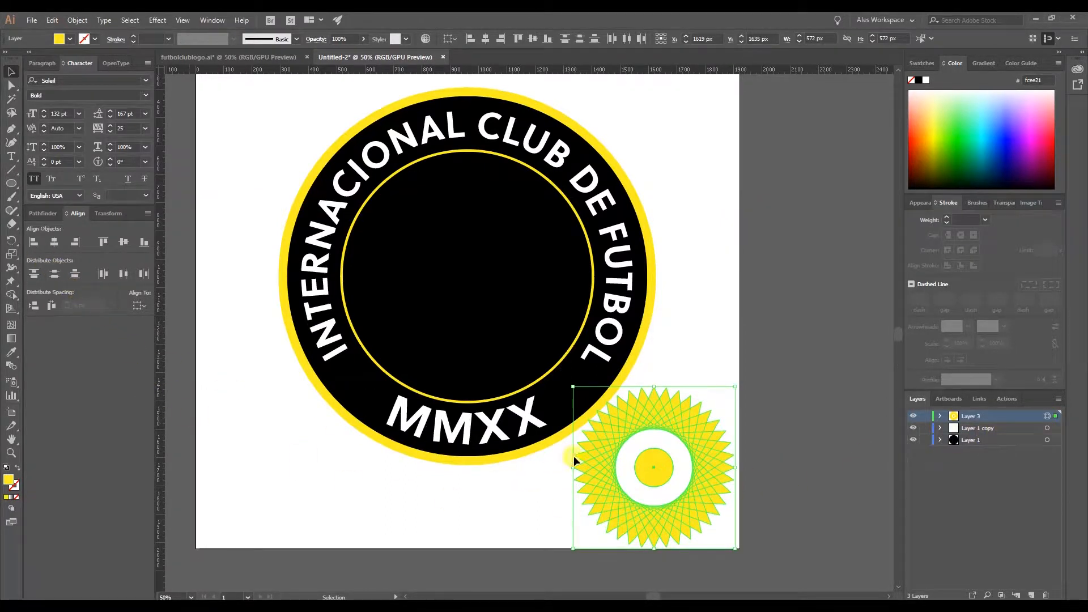
pyautogui.click(33, 212)
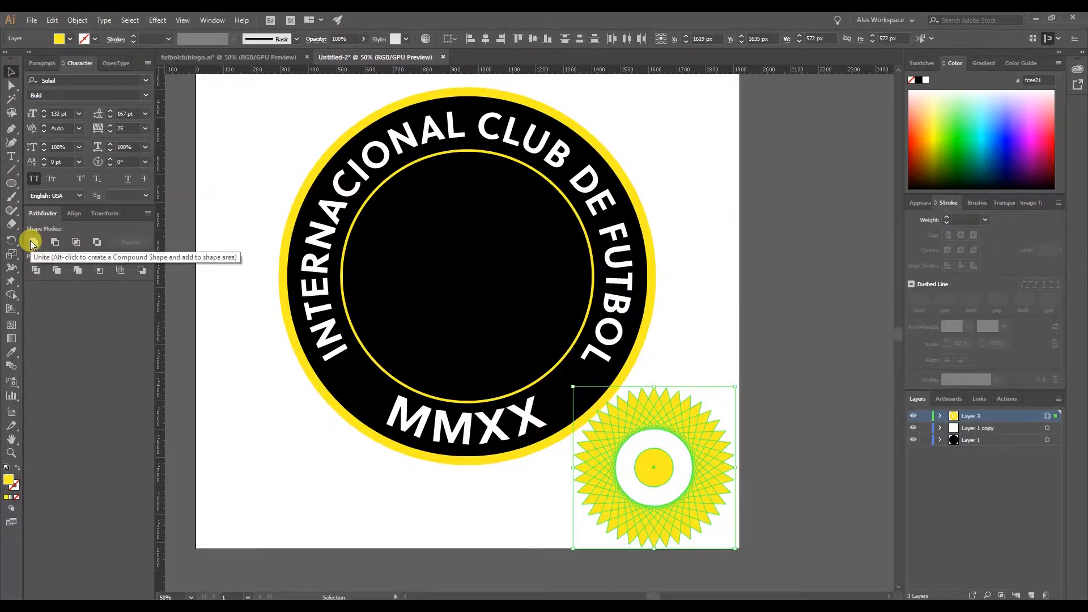
pyautogui.click(32, 243)
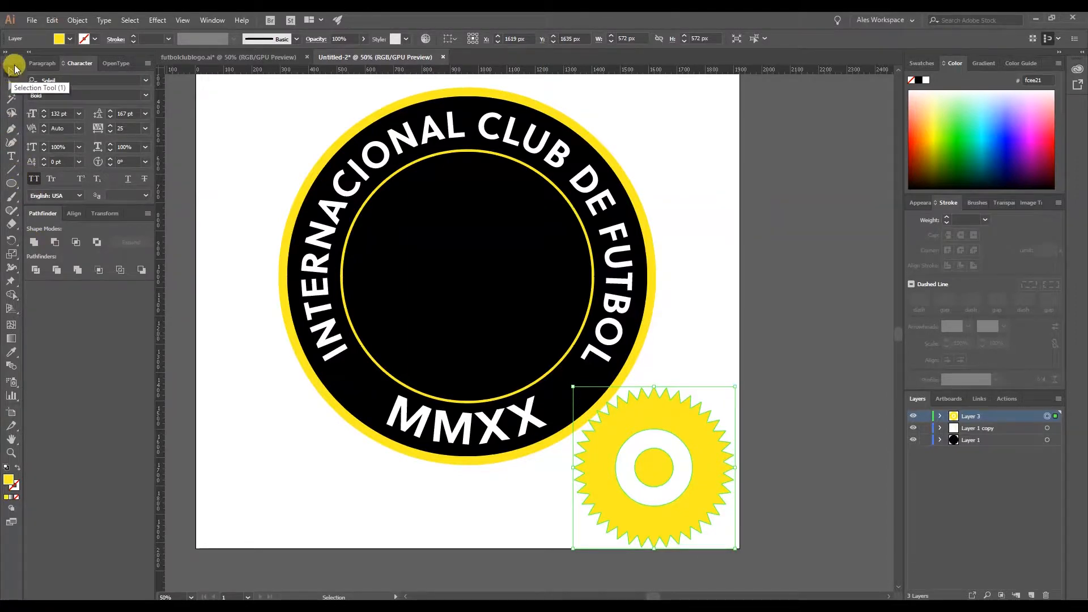
# Merge the spiked ring, the empty gap and the centre circle into one solid starburst with the Shape Builder tool.
pyautogui.hotkey('shift', 'm')
pyautogui.press('v')
pyautogui.click(11, 295)
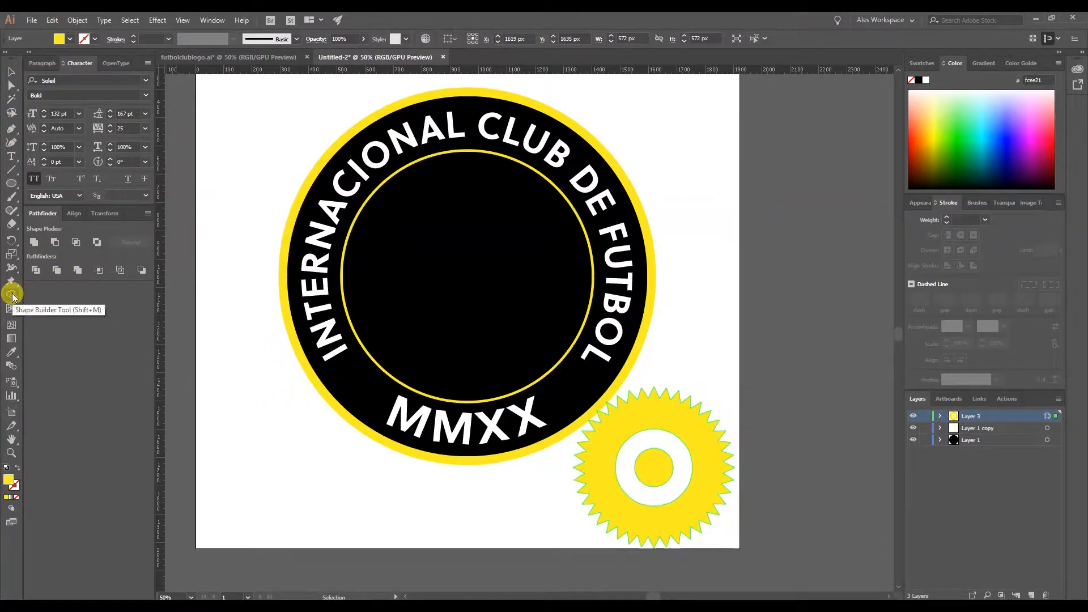
pyautogui.click(685, 491)
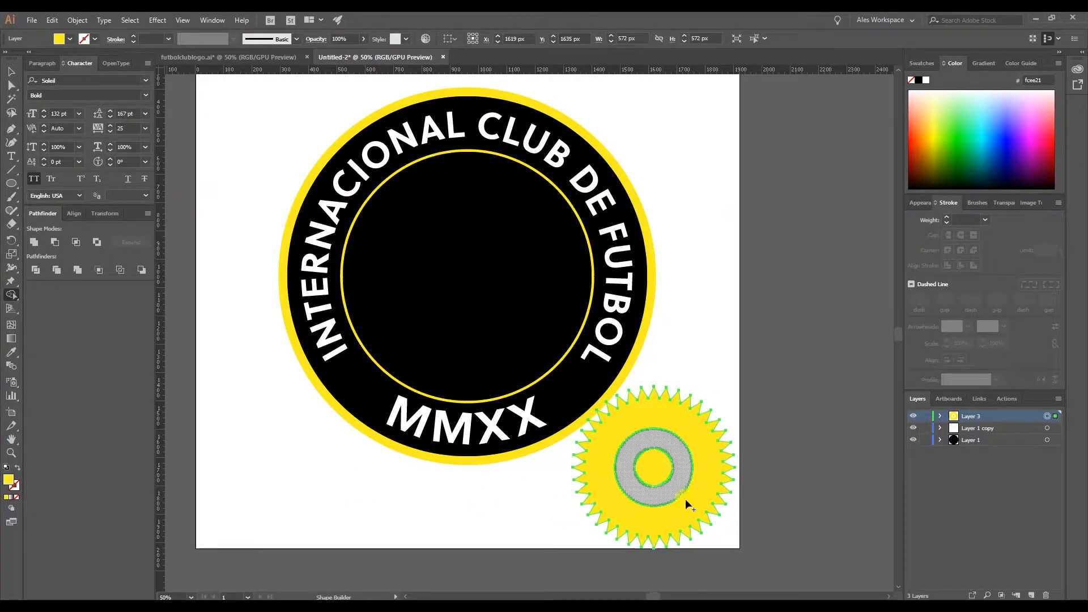
pyautogui.click(689, 501)
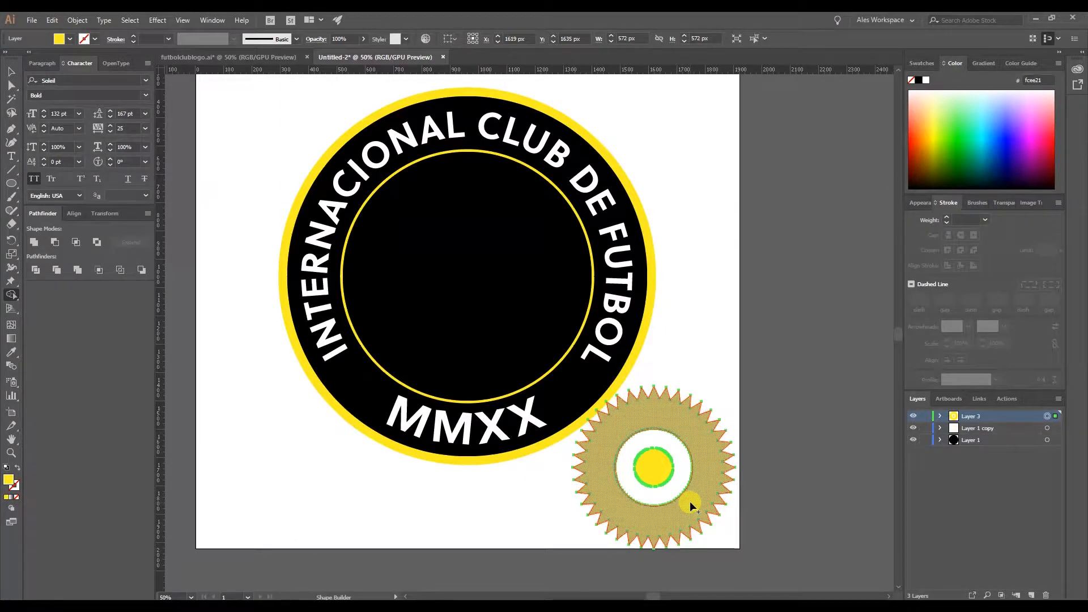
pyautogui.moveTo(689, 502); pyautogui.dragTo(658, 474)
pyautogui.click(397, 321)
pyautogui.click(11, 71)
pyautogui.click(709, 333)
# Scale the starburst down proportionally to about 124 px and place it in the black band between INTERNACIONAL and MMXX.
pyautogui.click(656, 450)
pyautogui.keyDown('shift'); pyautogui.click(587, 397); pyautogui.keyUp('shift')
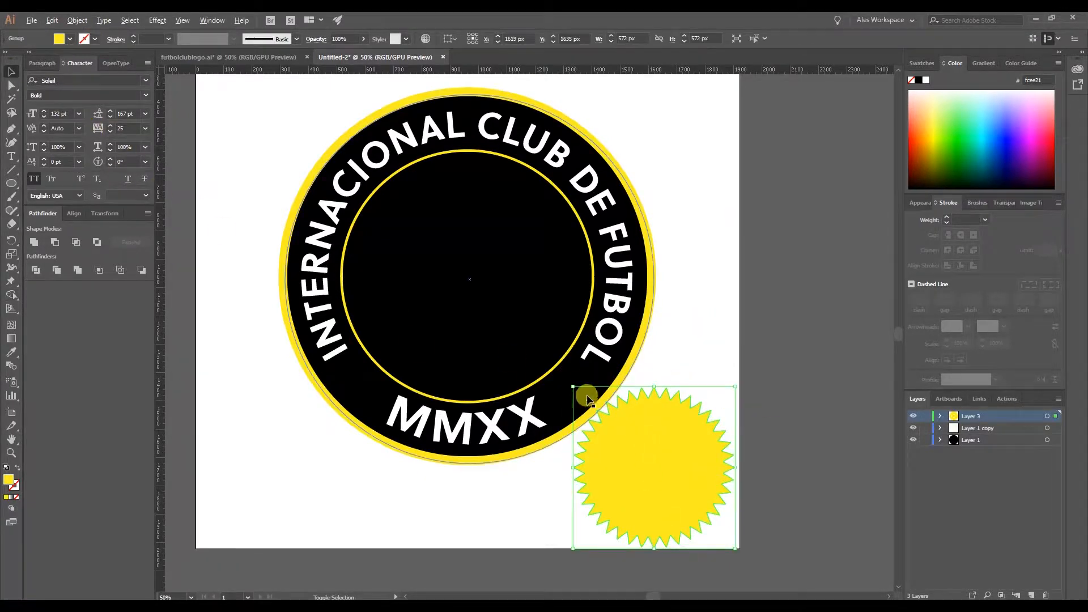
pyautogui.moveTo(573, 387); pyautogui.dragTo(626, 439)
pyautogui.click(700, 479)
pyautogui.moveTo(671, 473); pyautogui.dragTo(367, 390)
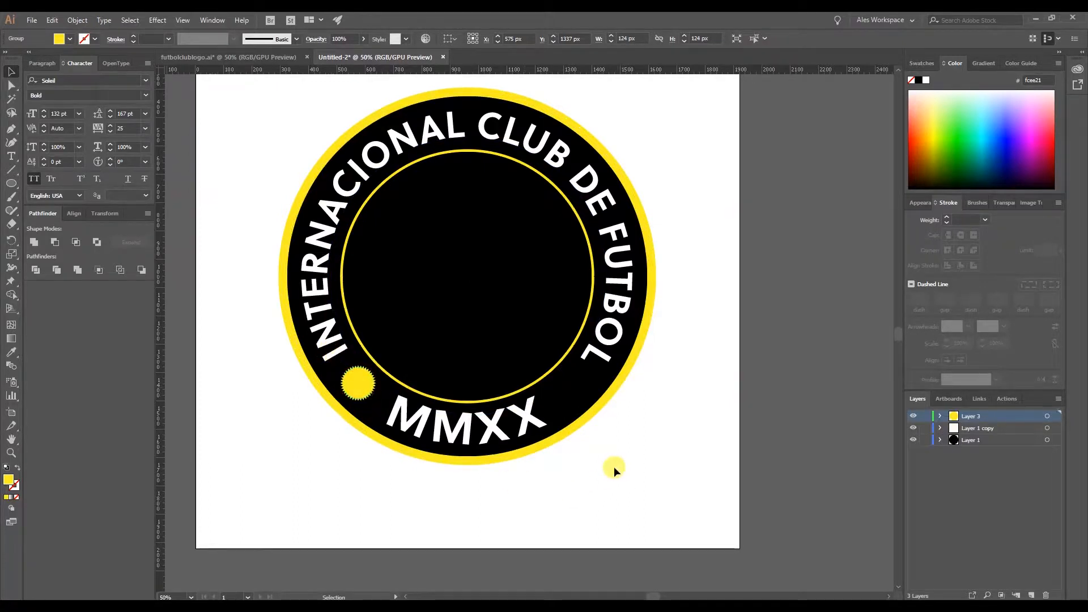
pyautogui.click(358, 383)
pyautogui.click(648, 494)
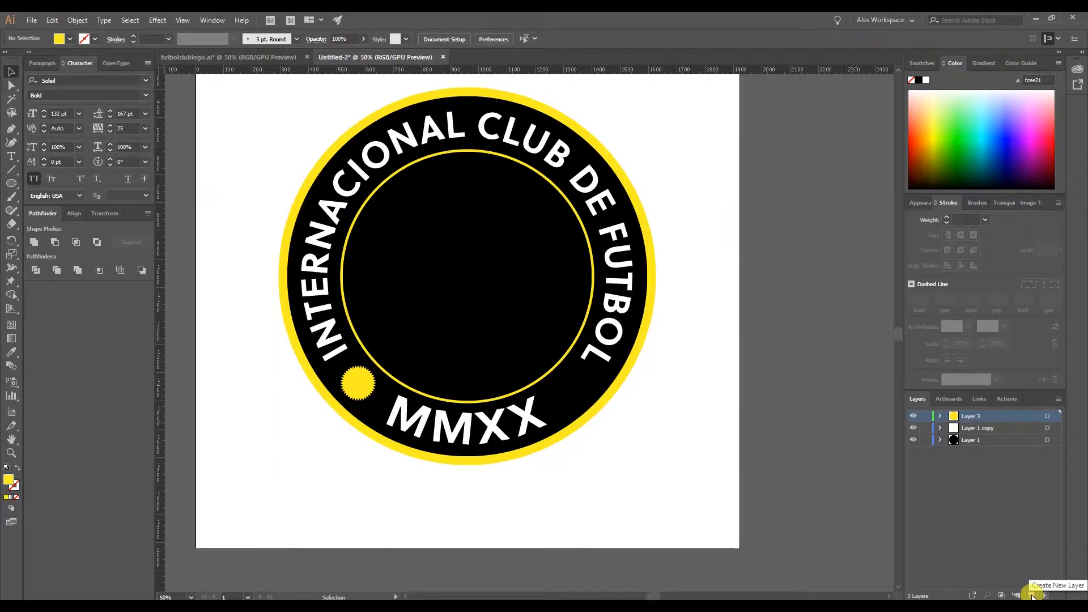
# Add a new layer and draw a straight horizontal Pen line across the badge's middle, extending past both sides of the artboard.
pyautogui.click(1032, 595)
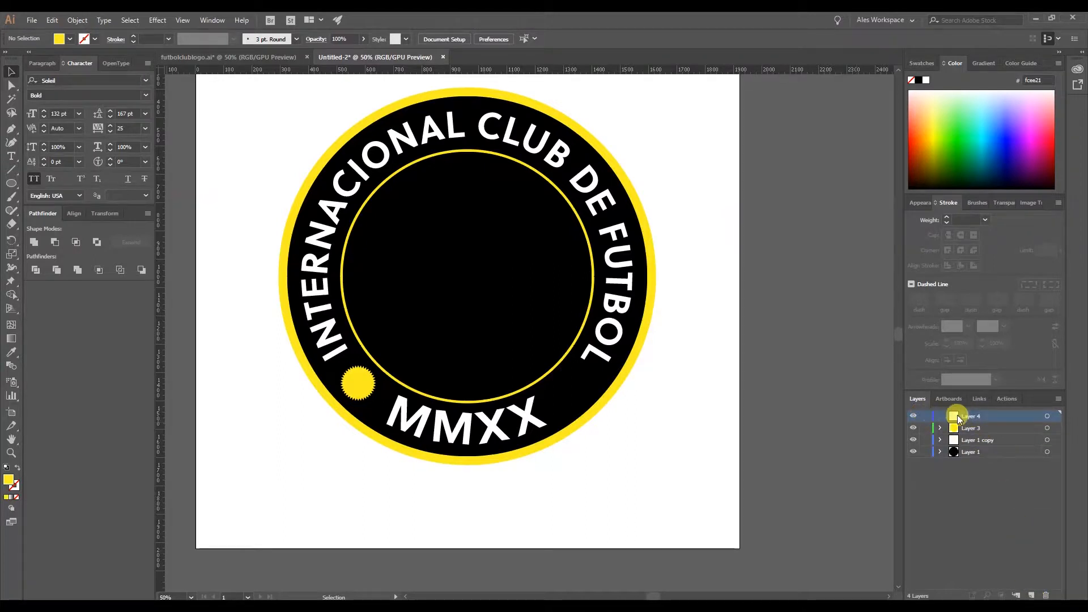
pyautogui.click(10, 130)
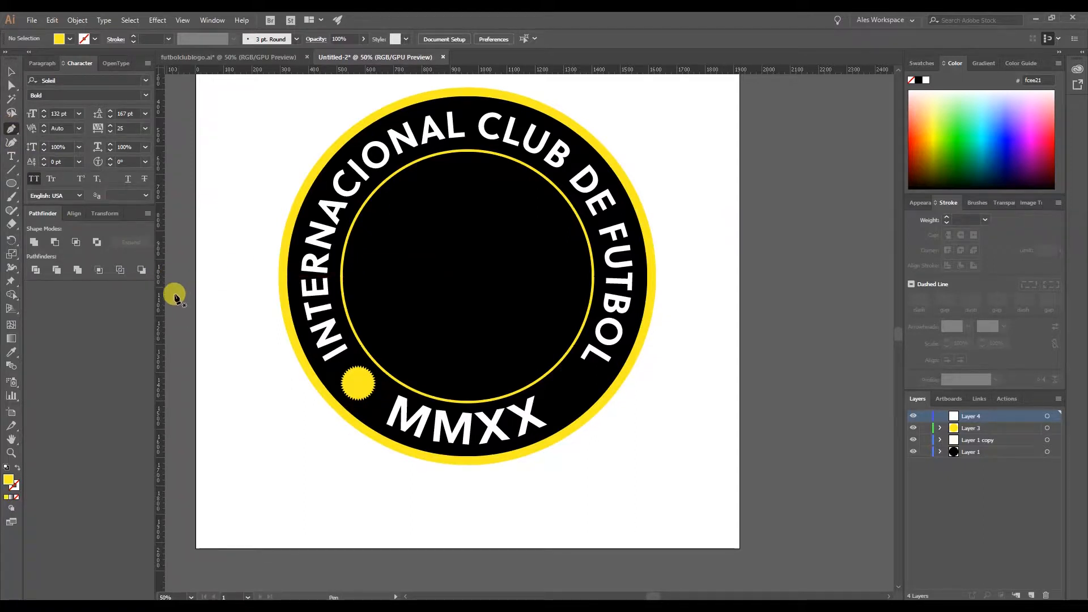
pyautogui.moveTo(179, 285); pyautogui.dragTo(789, 280)
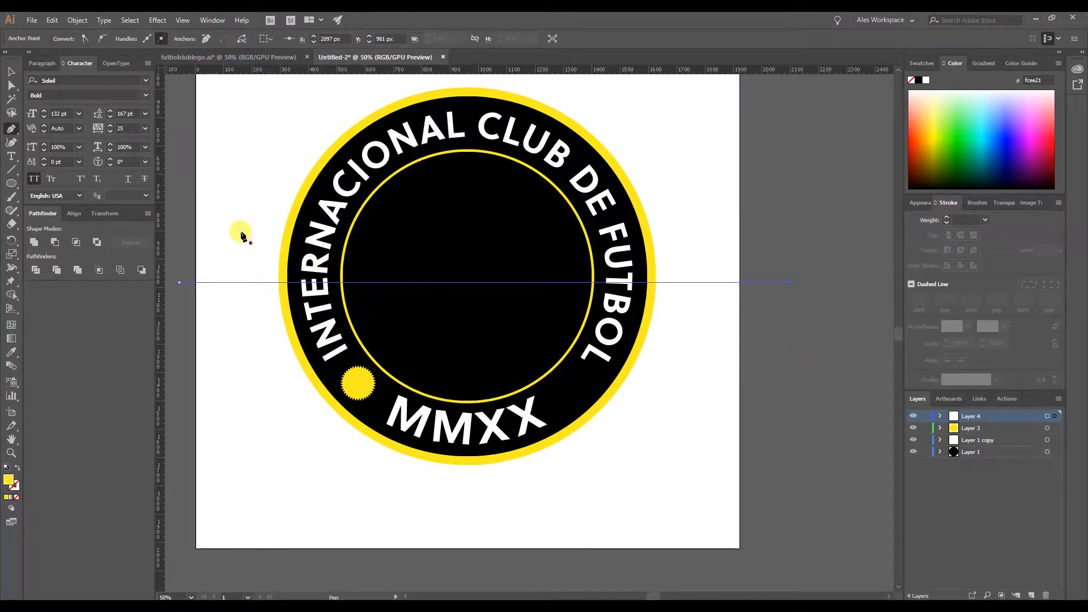
# Centre the horizontal line on the artboard both horizontally and vertically, and keep it selected.
pyautogui.press('v')
pyautogui.moveTo(811, 282); pyautogui.dragTo(784, 254)
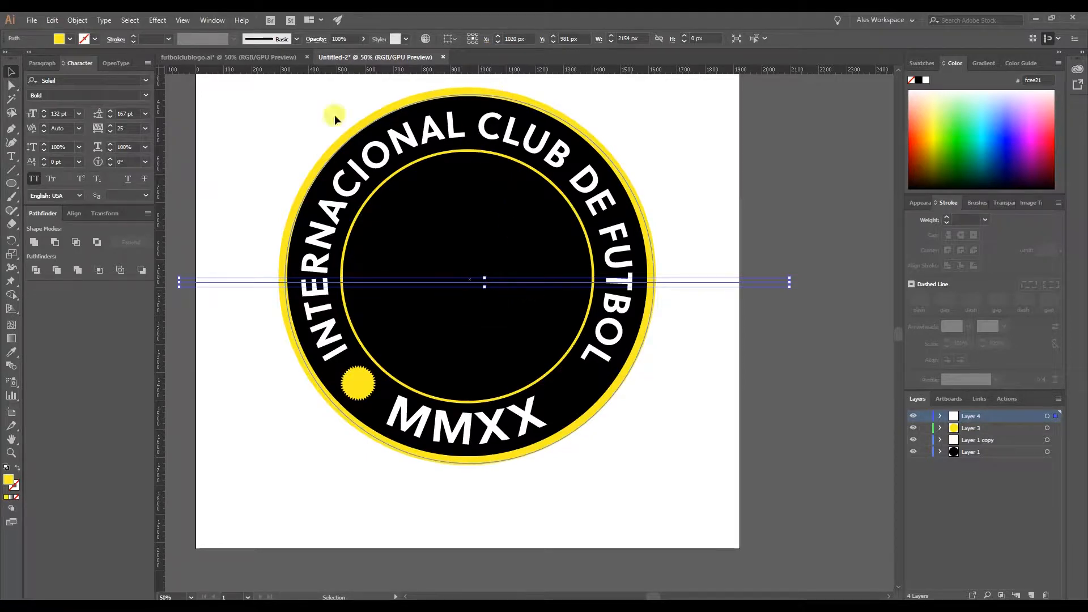
pyautogui.click(73, 213)
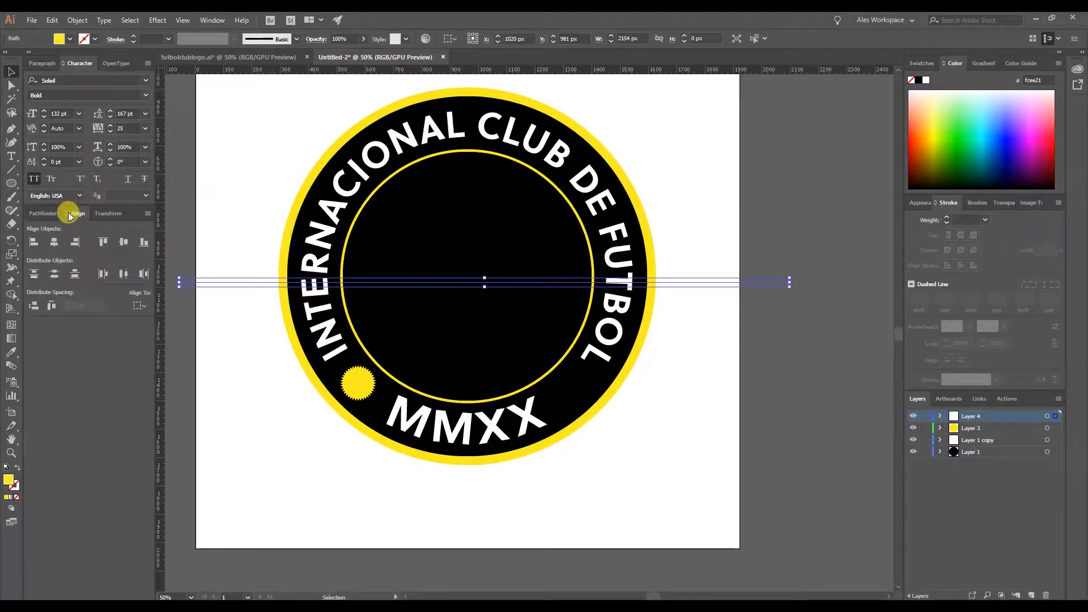
pyautogui.click(130, 305)
pyautogui.click(158, 346)
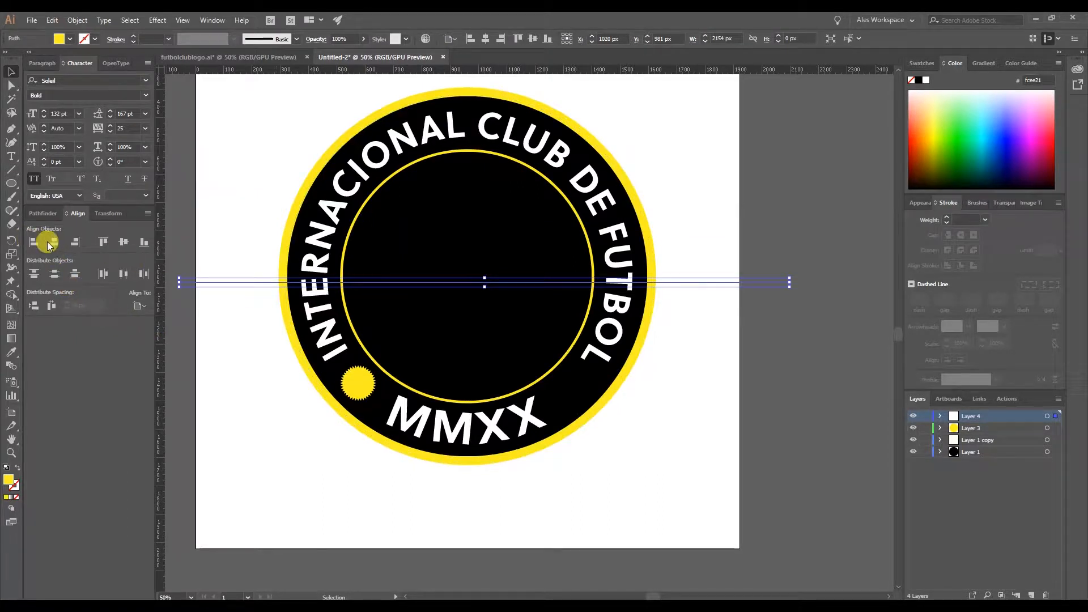
pyautogui.click(50, 242)
pyautogui.click(124, 242)
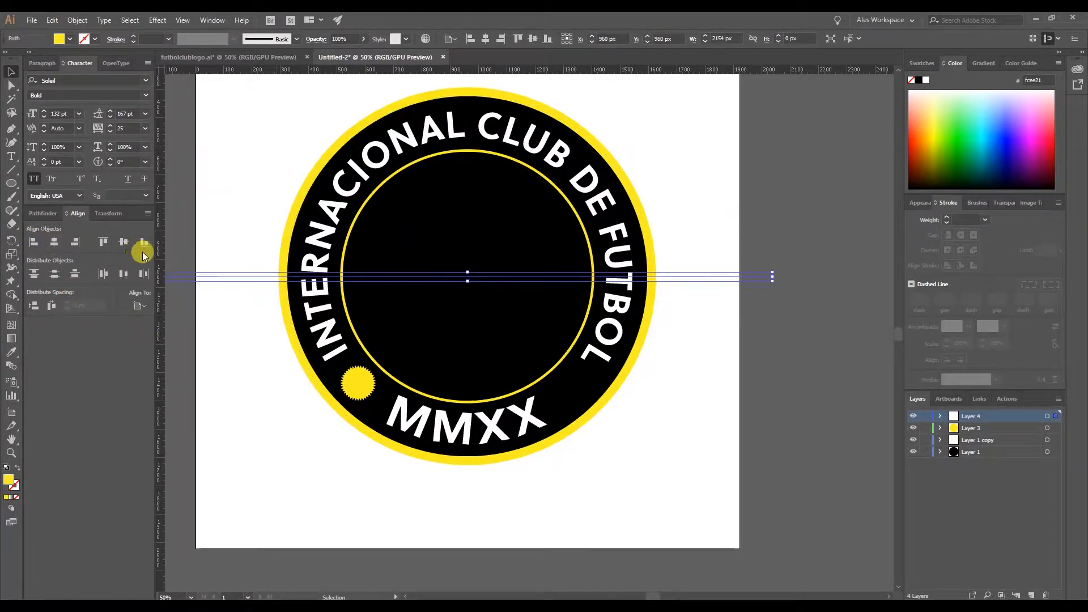
pyautogui.click(801, 342)
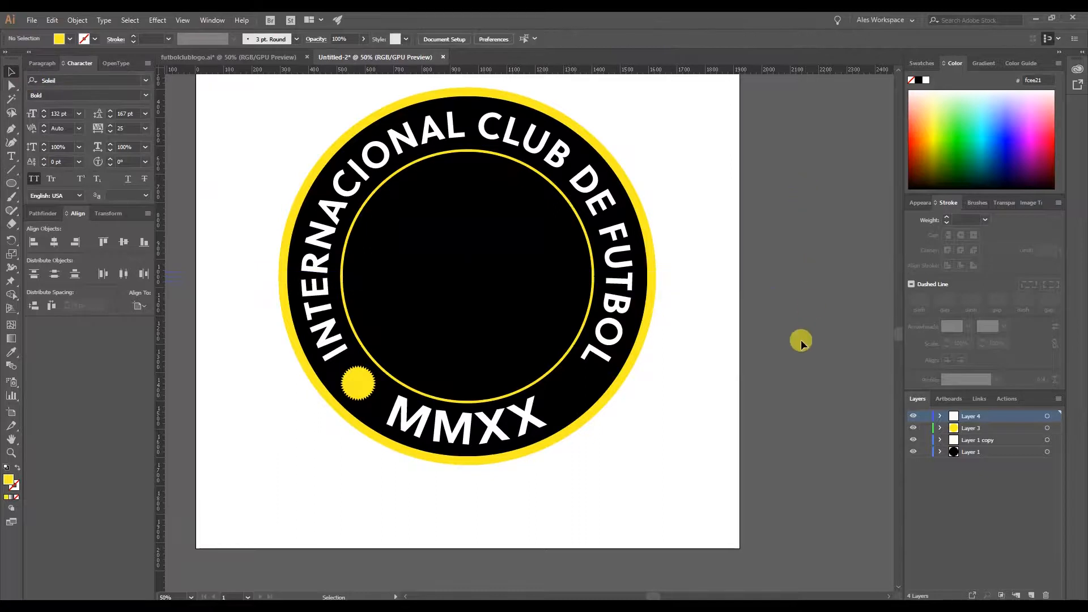
pyautogui.click(742, 277)
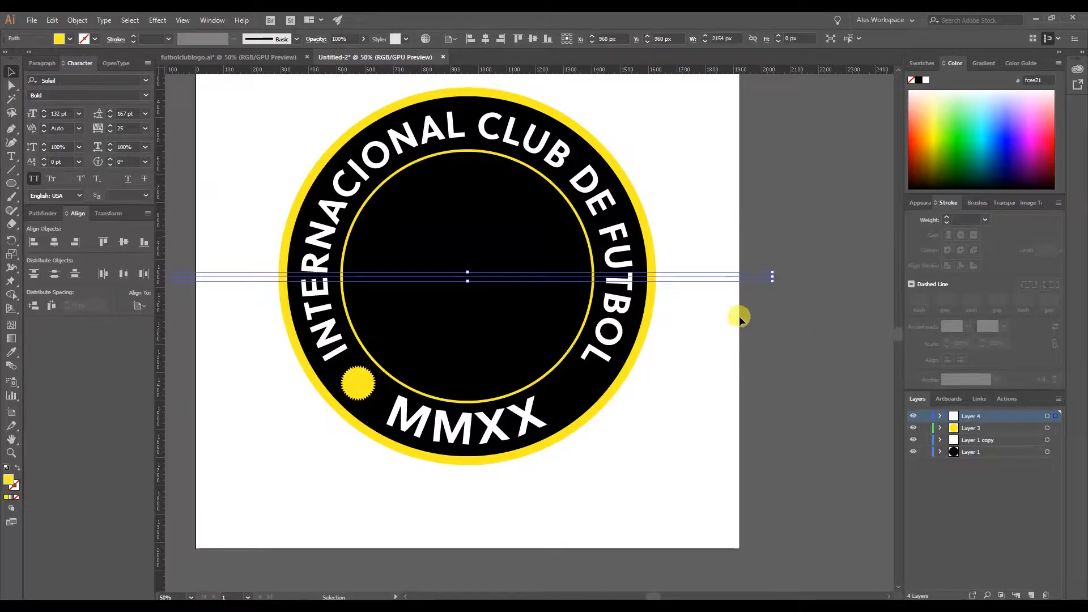
# Target the whole of Layer 4 and apply a Transform effect with Reflect X and 1 copy.
pyautogui.click(1046, 417)
pyautogui.click(158, 20)
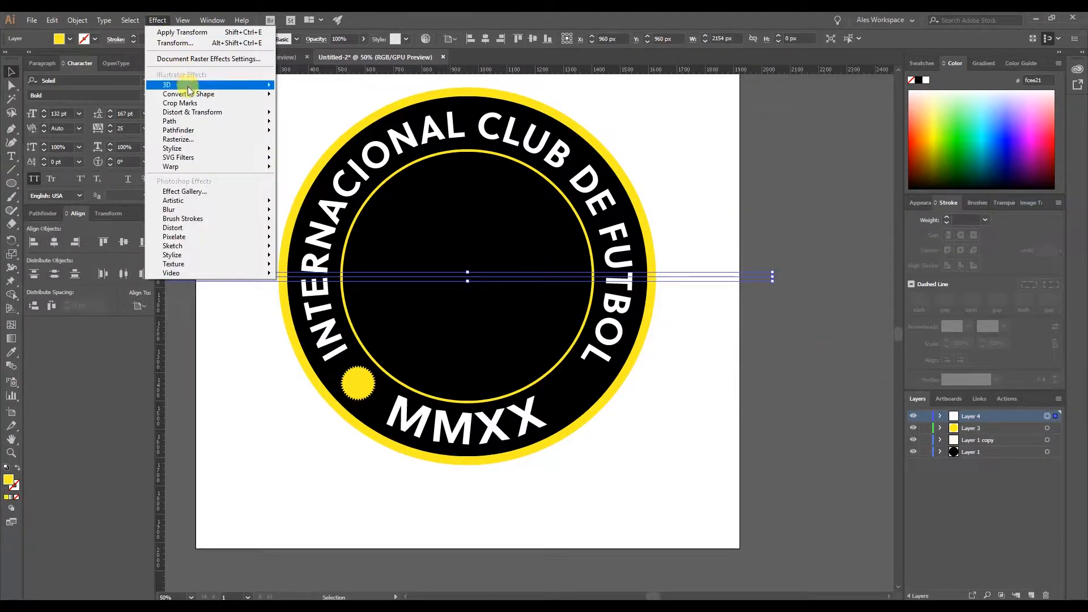
pyautogui.moveTo(193, 114)
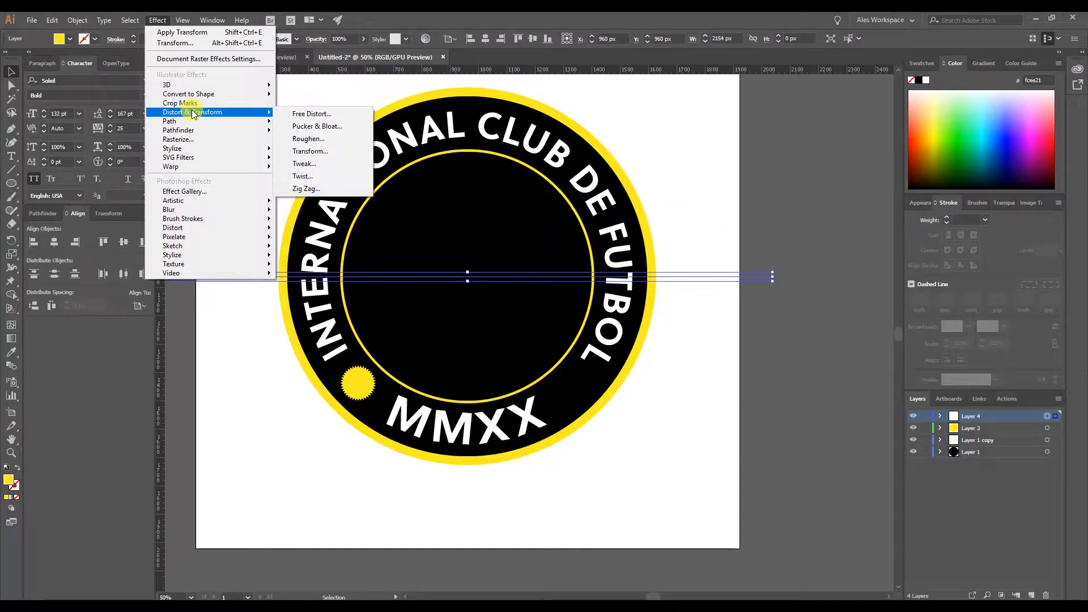
pyautogui.click(317, 152)
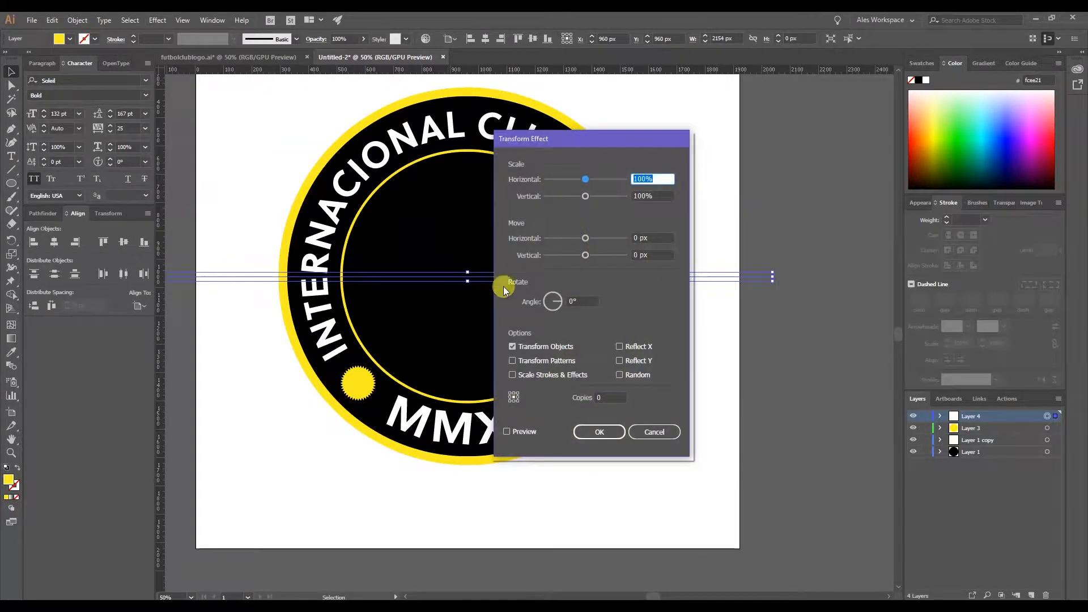
pyautogui.click(627, 348)
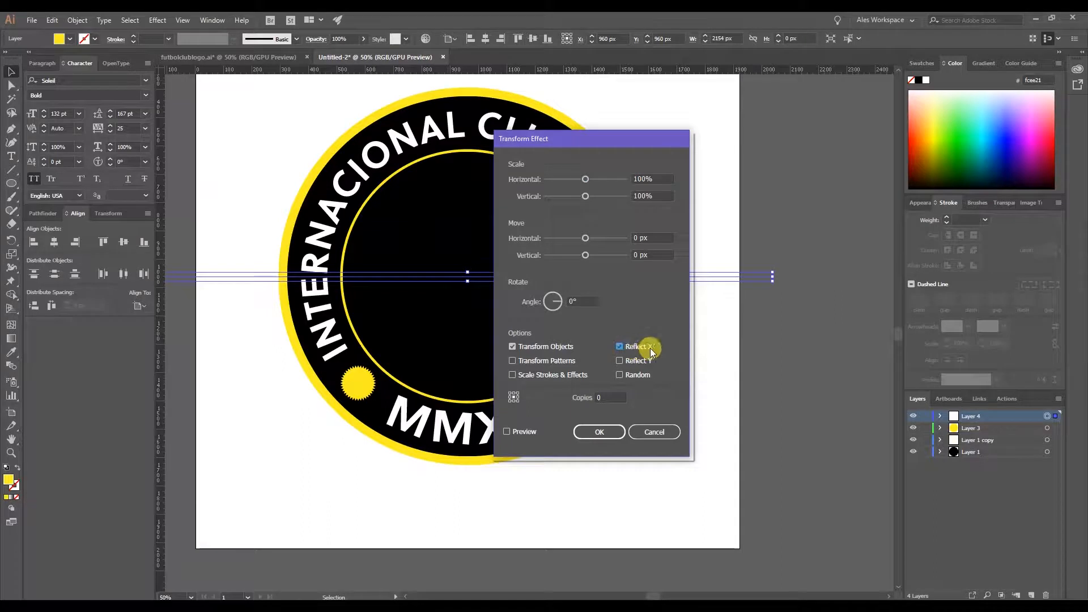
pyautogui.click(618, 396)
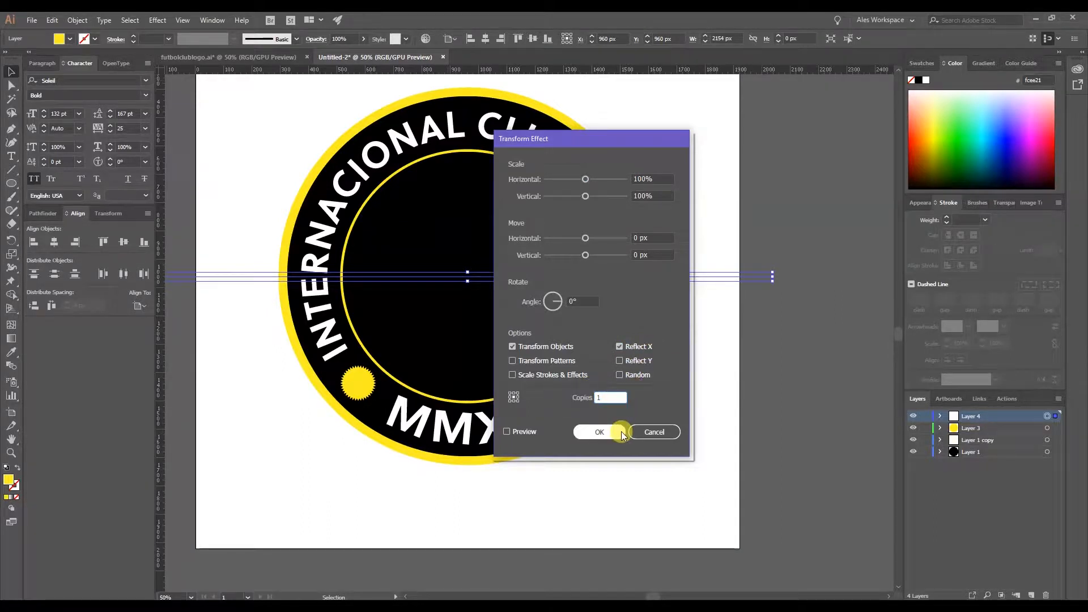
pyautogui.click(599, 432)
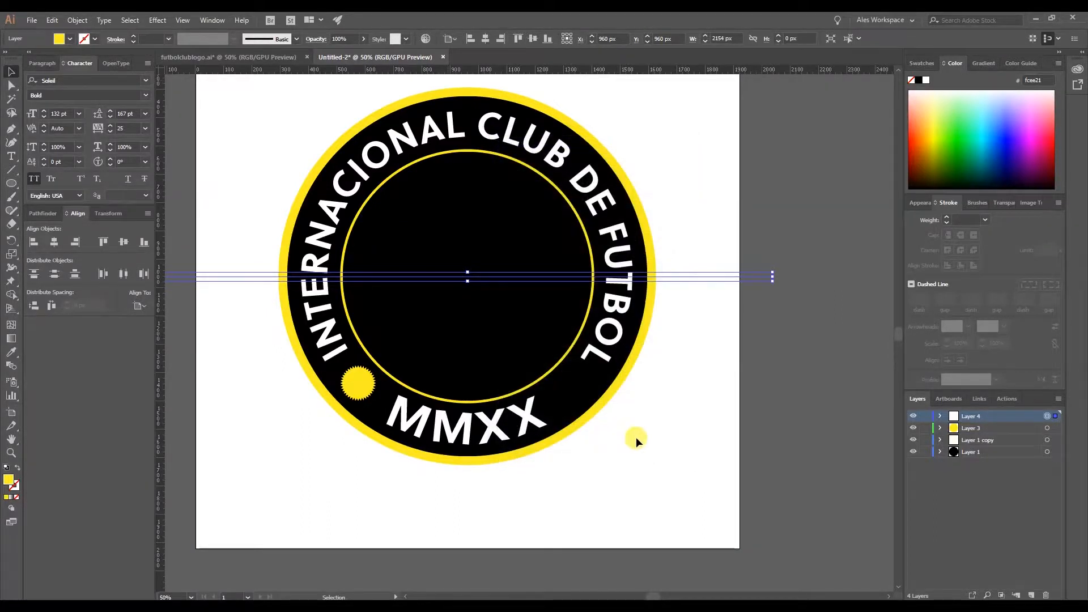
# Expand Layer 4, hide its line path and deselect everything.
pyautogui.click(939, 415)
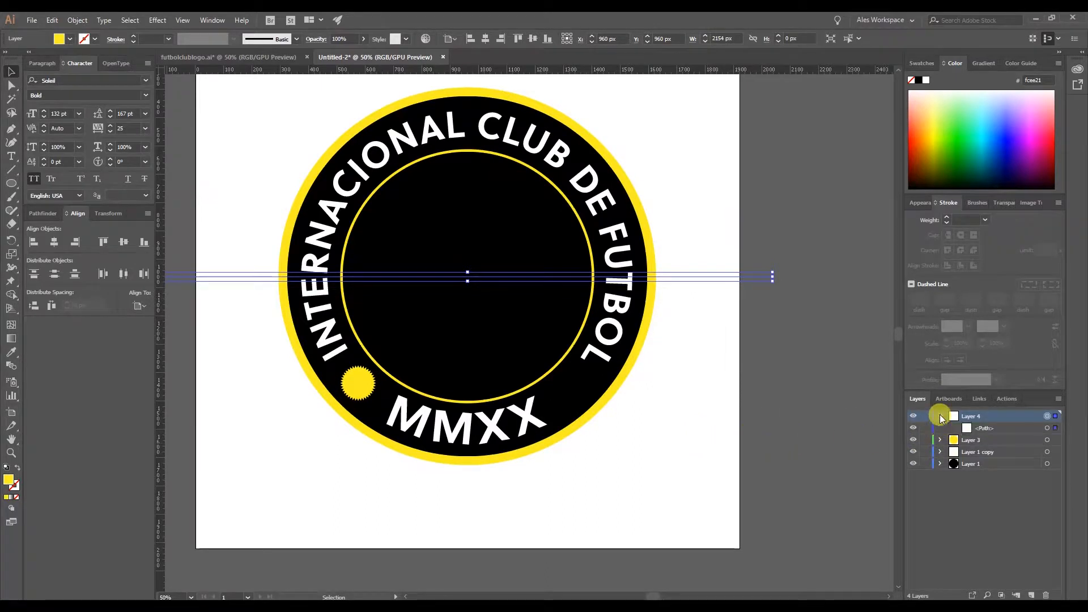
pyautogui.click(913, 429)
pyautogui.click(191, 165)
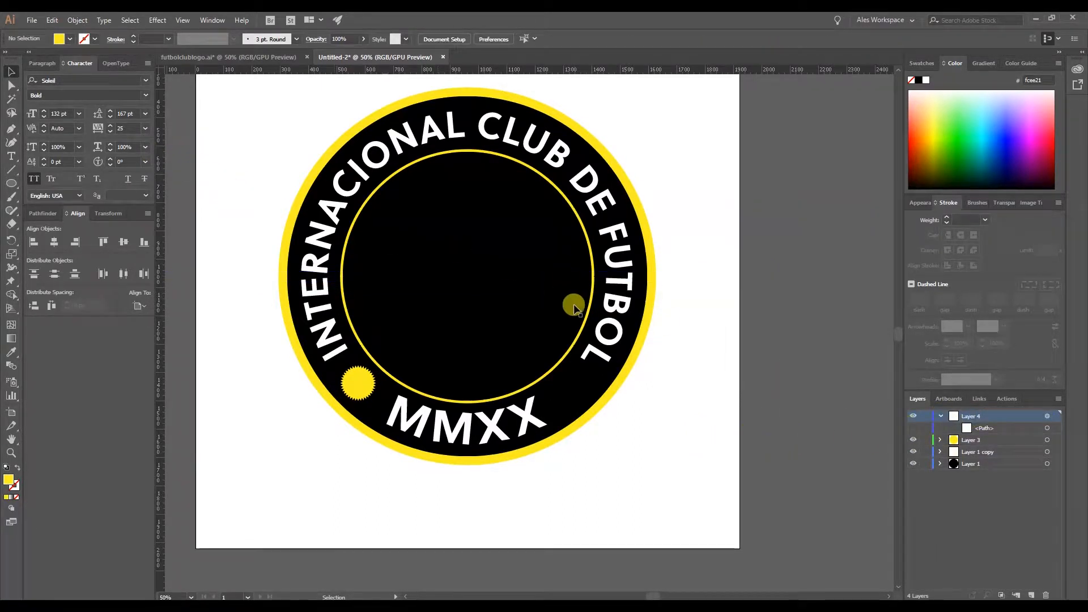
# Nudge the starburst on Layer 3 in small steps to balance it between INTERNACIONAL and MMXX within the black band.
pyautogui.click(969, 441)
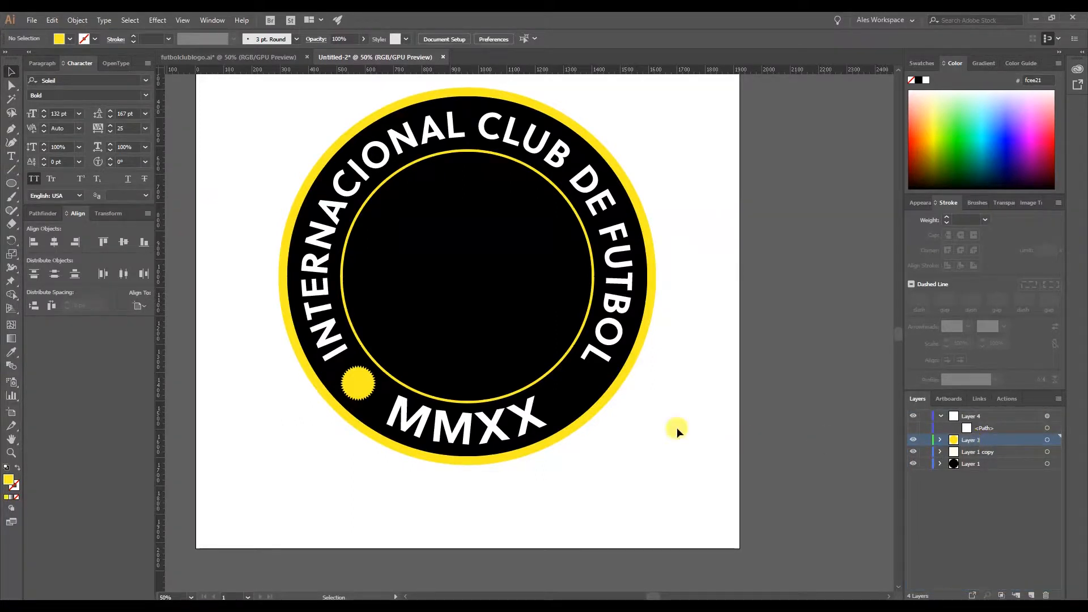
pyautogui.click(358, 381)
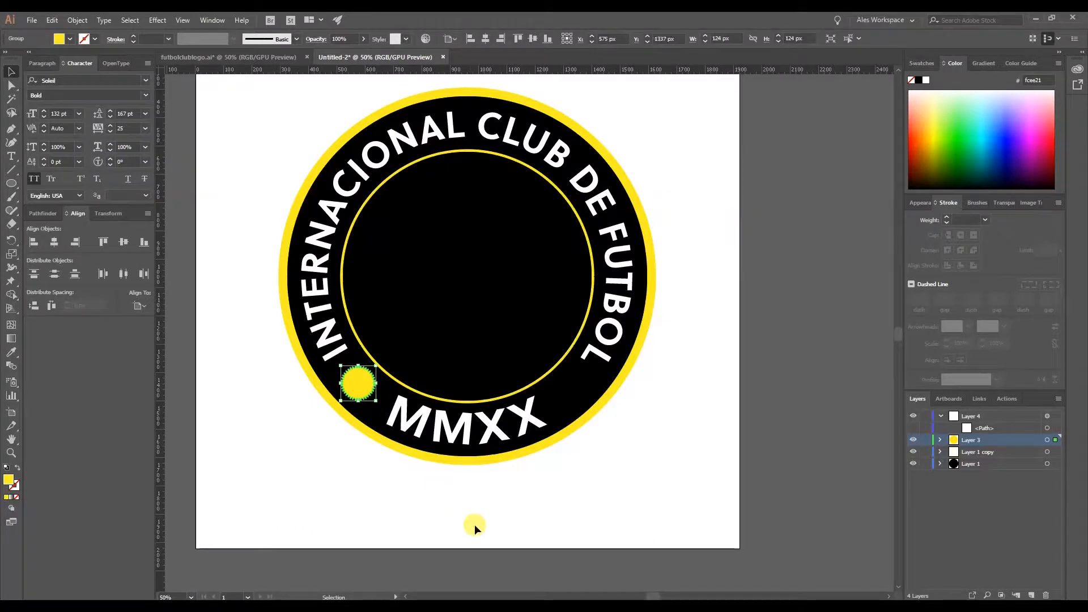
pyautogui.press('Left')
pyautogui.press('Left')
pyautogui.press('Left')
pyautogui.press('Left')
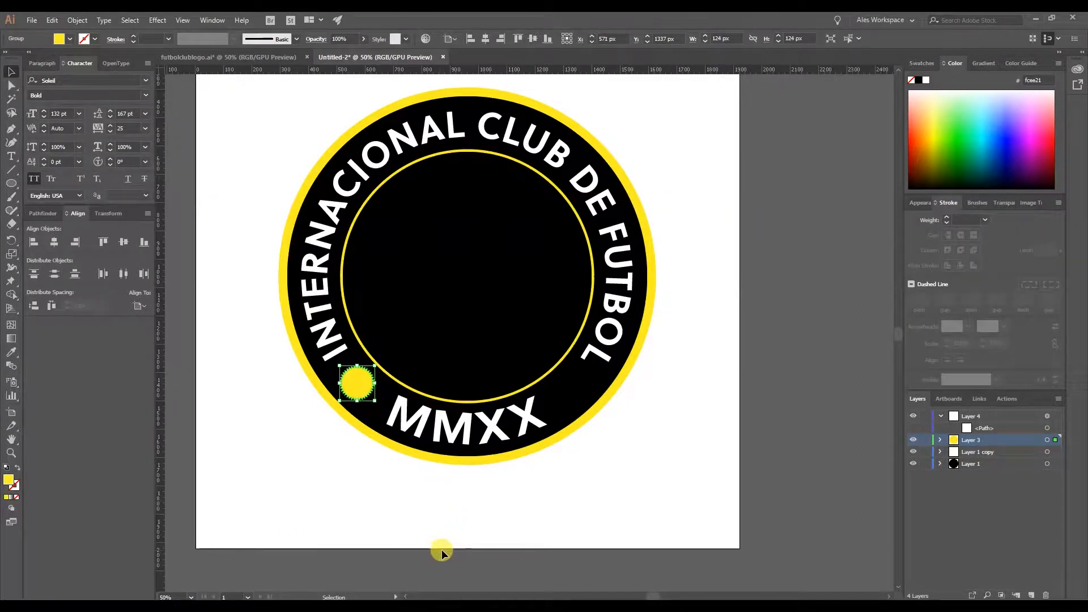
pyautogui.press('Left')
pyautogui.press('Left')
pyautogui.press('Up')
pyautogui.press('Up')
pyautogui.press('Up')
pyautogui.press('Up')
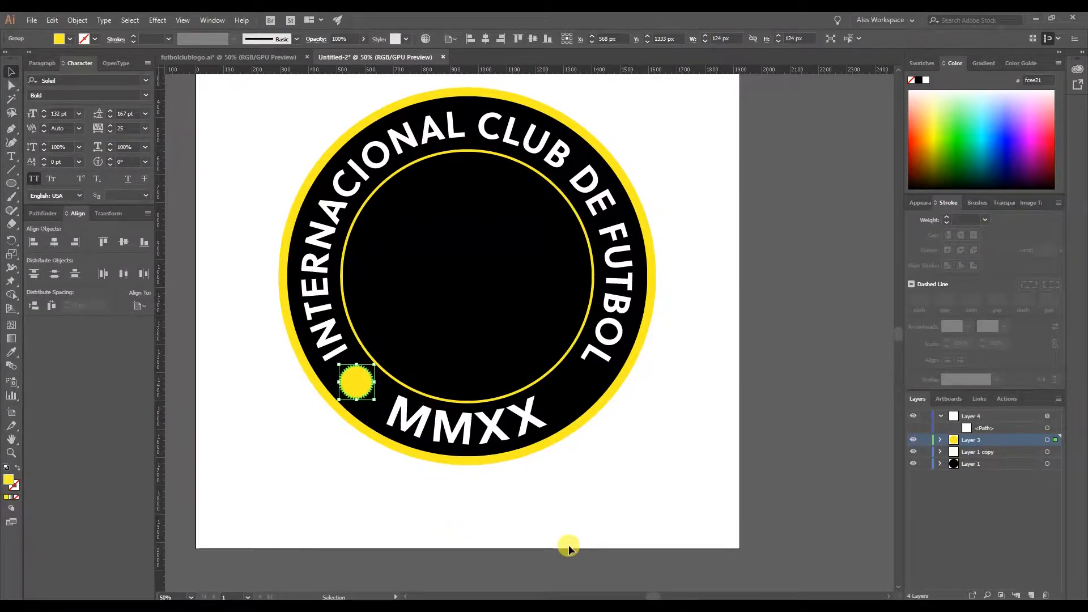
pyautogui.press('Right')
pyautogui.press('Right')
pyautogui.press('Right')
pyautogui.press('Down')
pyautogui.press('Down')
pyautogui.press('Down')
pyautogui.press('Down')
pyautogui.press('Right')
pyautogui.press('Right')
pyautogui.press('Right')
pyautogui.press('Down')
pyautogui.press('Left')
pyautogui.press('Down')
pyautogui.press('Down')
pyautogui.press('Down')
pyautogui.press('Down')
pyautogui.press('Left')
pyautogui.click(659, 470)
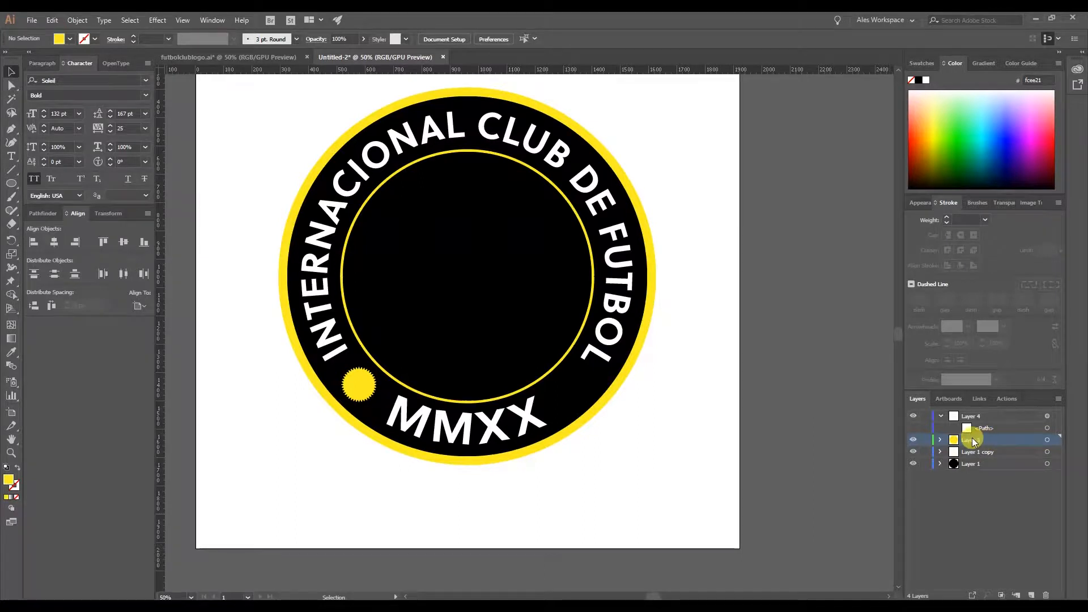
# Move Layer 3 inside Layer 4 so the starburst is mirrored across the badge.
pyautogui.moveTo(971, 440); pyautogui.dragTo(971, 416)
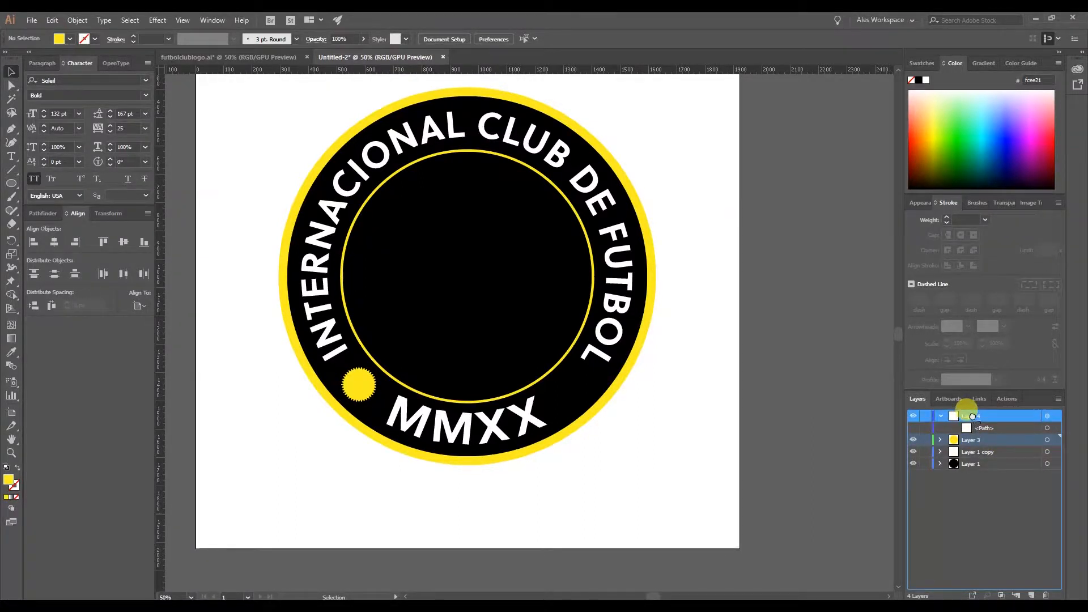
pyautogui.moveTo(971, 416); pyautogui.dragTo(973, 416)
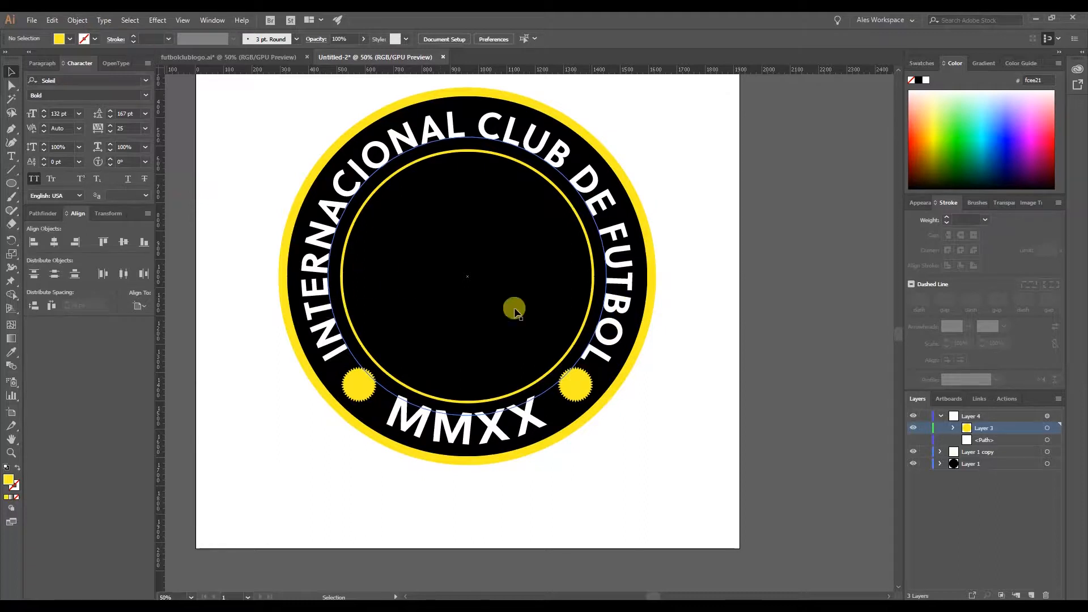
# Rotate the curved INTERNACIONAL CLUB DE FUTBOL text slightly counterclockwise around the badge.
pyautogui.click(564, 170)
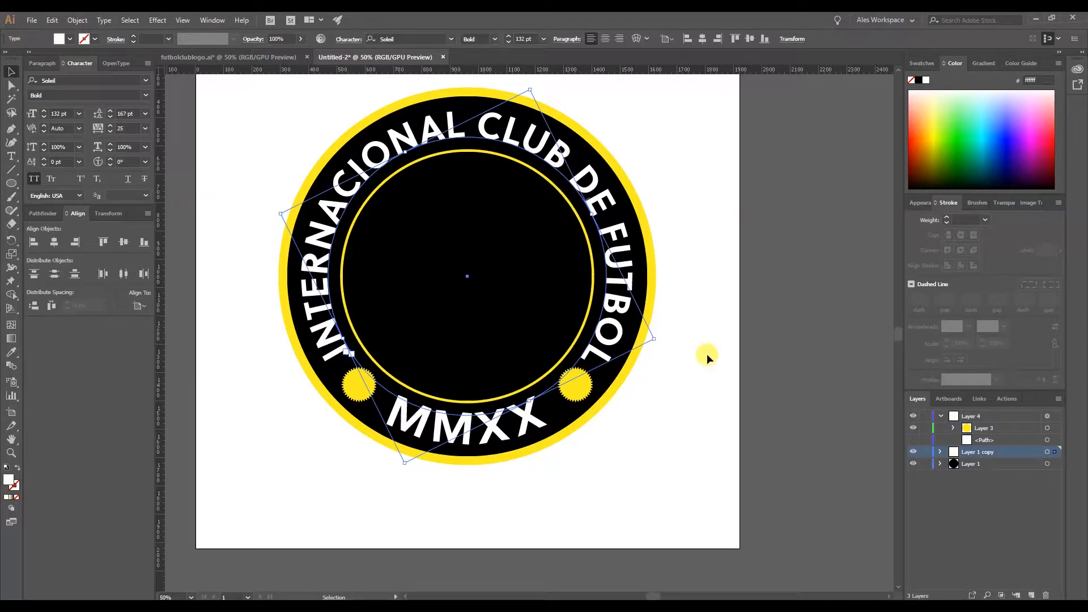
pyautogui.moveTo(661, 339)
pyautogui.mouseDown()
pyautogui.moveTo(673, 332)
pyautogui.moveTo(661, 336)
pyautogui.mouseUp()
pyautogui.click(10, 73)
pyautogui.click(717, 303)
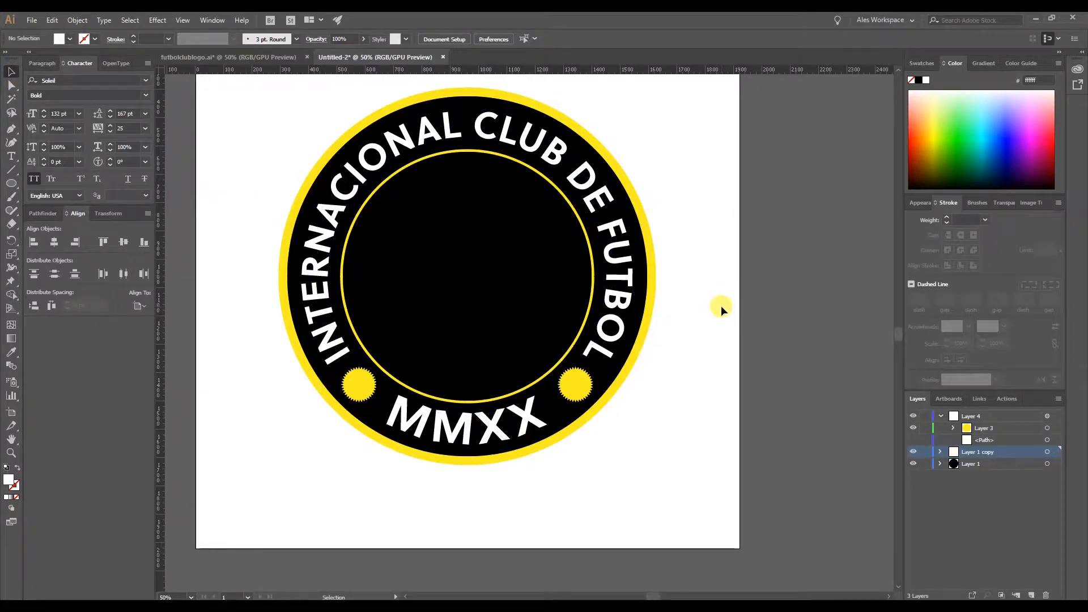
# Set the font size of the curved INTERNACIONAL CLUB DE FUTBOL text to 125 pt.
pyautogui.click(616, 291)
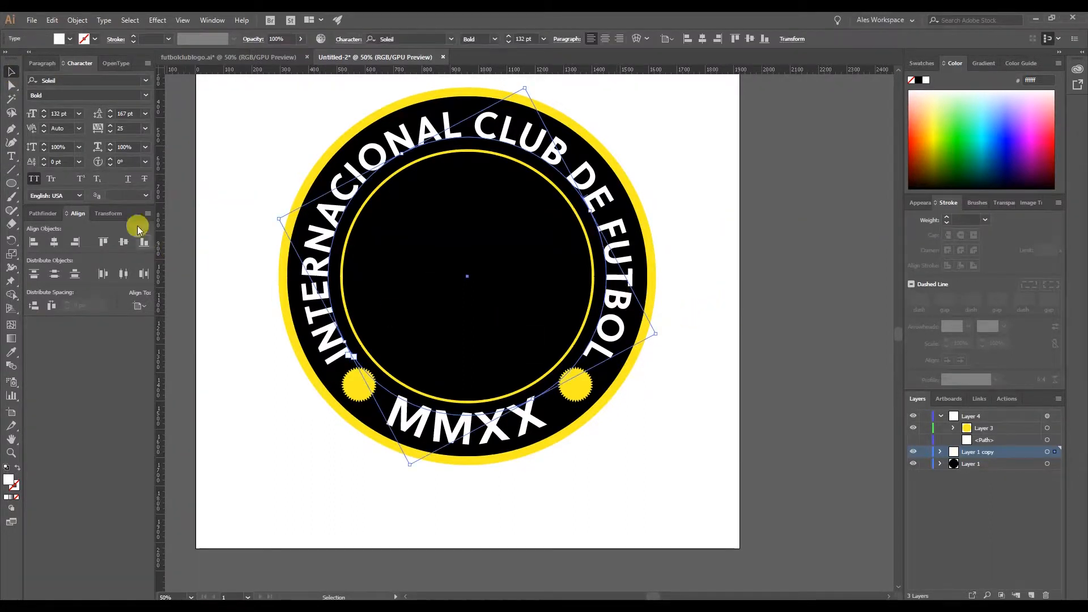
pyautogui.click(71, 114)
pyautogui.write('125')
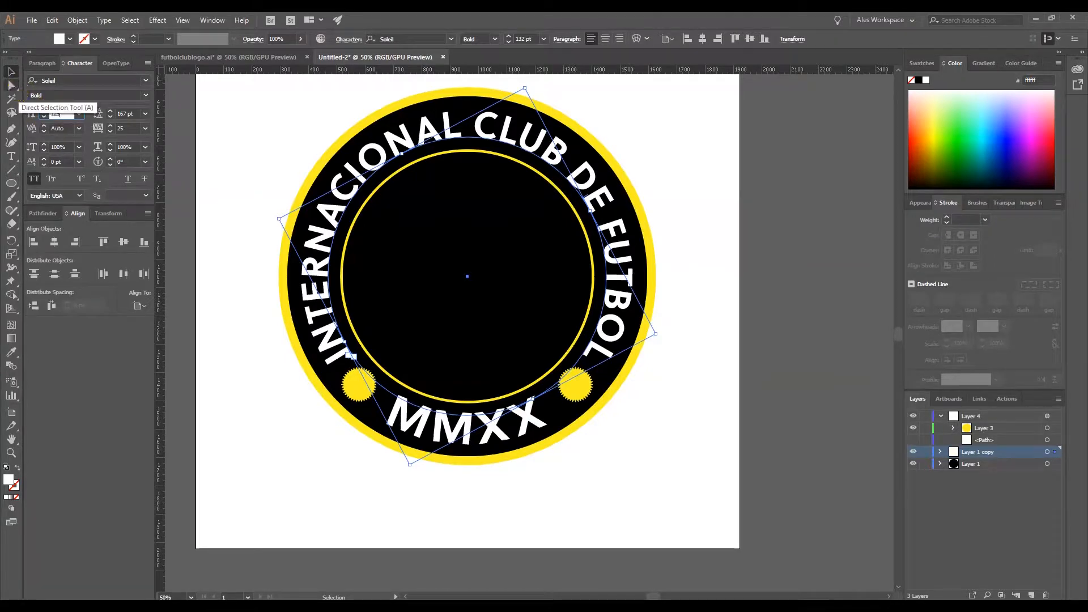
pyautogui.press('Return')
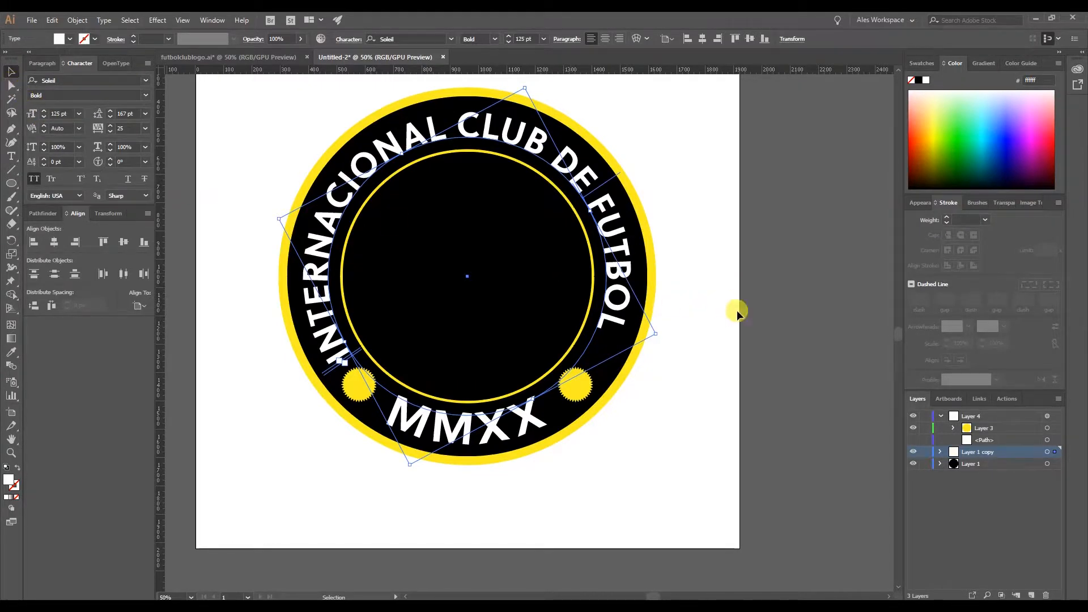
# Rotate the resized club name clockwise and fine-tune its angle so both ends sit level above the starbursts.
pyautogui.moveTo(665, 335); pyautogui.dragTo(679, 373)
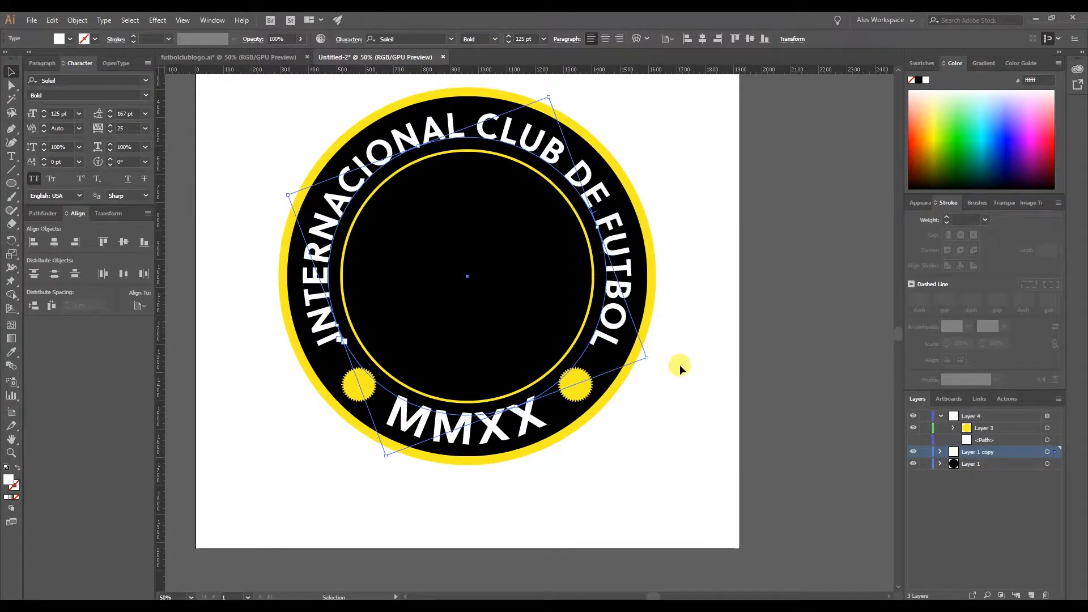
pyautogui.moveTo(652, 362); pyautogui.dragTo(657, 366)
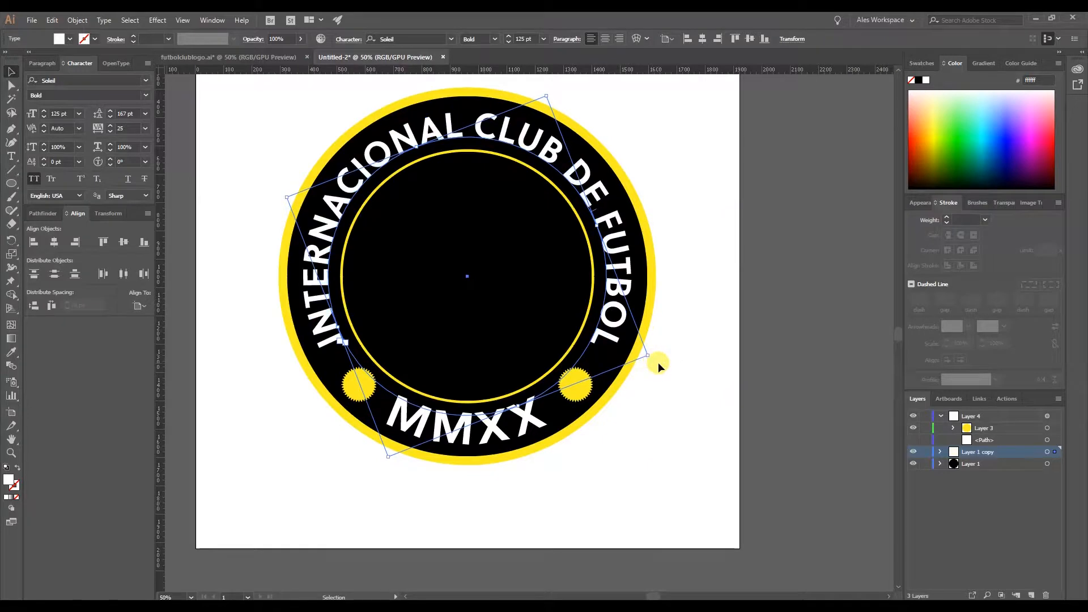
pyautogui.click(678, 361)
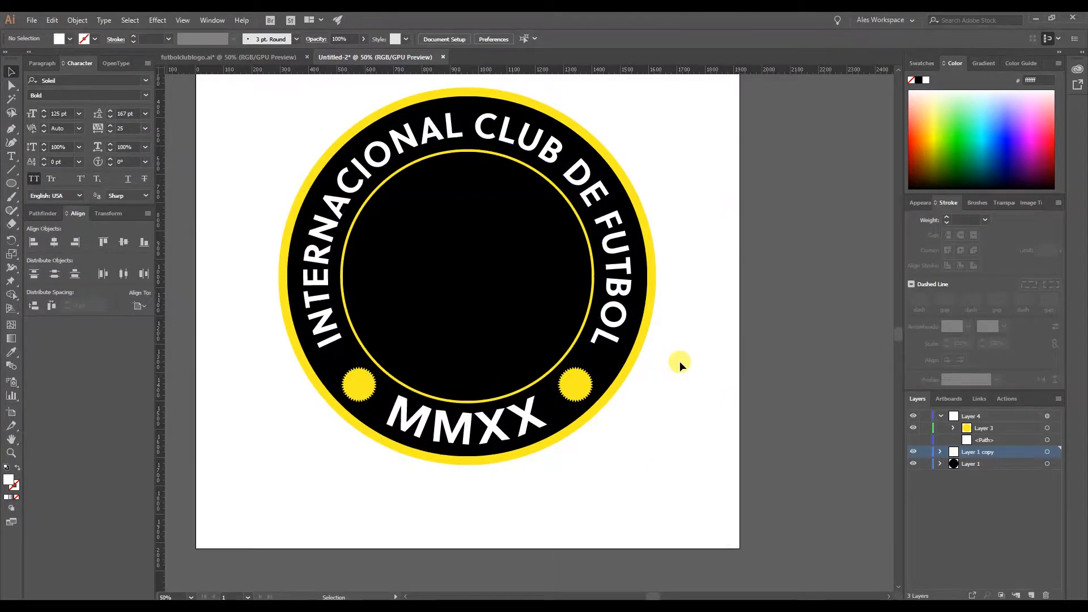
pyautogui.click(612, 343)
pyautogui.moveTo(651, 357); pyautogui.dragTo(651, 360)
pyautogui.click(681, 363)
# Reposition the original starburst to about X 551 px, Y 1312 px, midway between the club name and MMXX.
pyautogui.click(368, 388)
pyautogui.moveTo(363, 381); pyautogui.dragTo(350, 368)
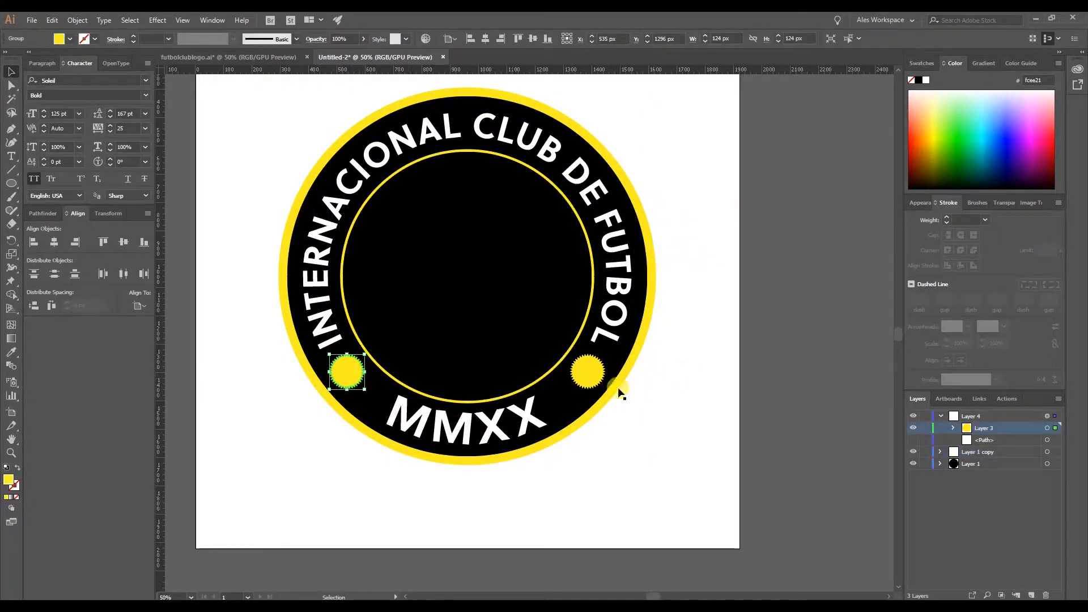
pyautogui.click(708, 386)
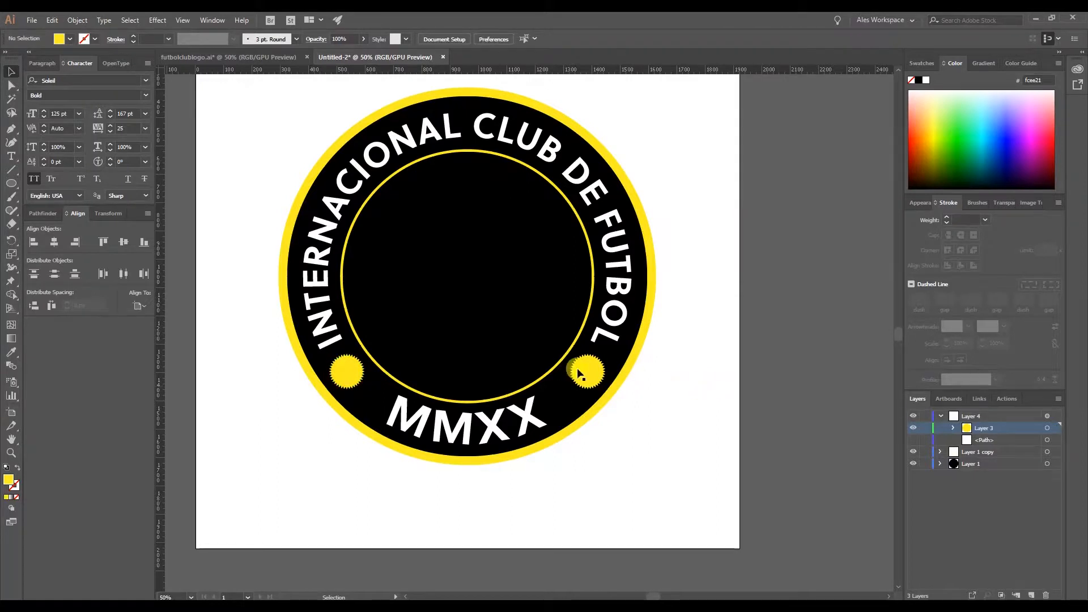
pyautogui.moveTo(591, 376); pyautogui.dragTo(592, 376)
pyautogui.click(447, 376)
pyautogui.moveTo(347, 379); pyautogui.dragTo(350, 380)
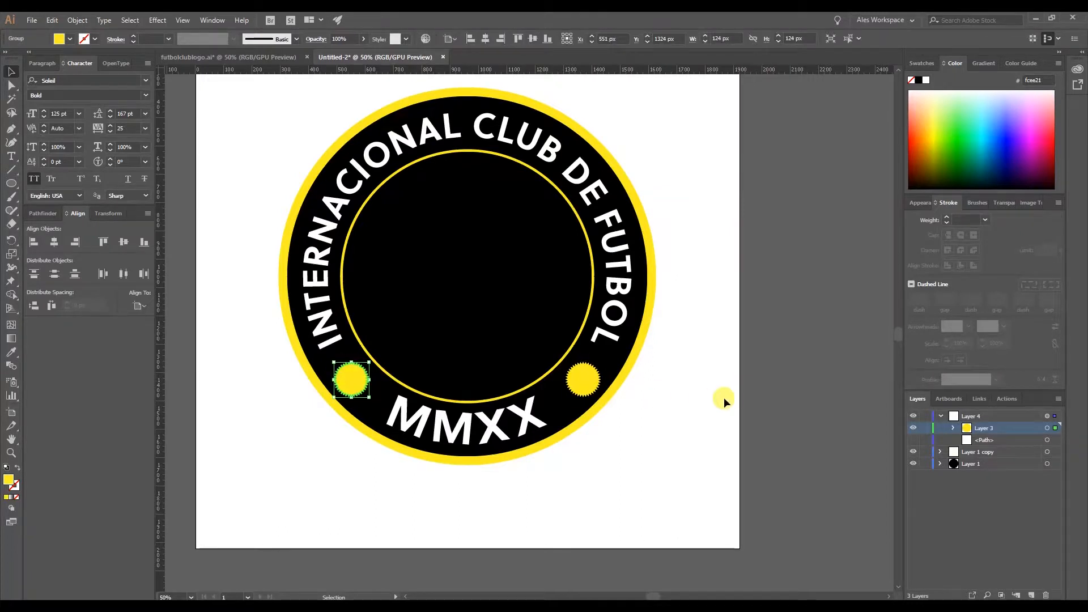
pyautogui.moveTo(352, 378); pyautogui.dragTo(352, 376)
pyautogui.click(692, 417)
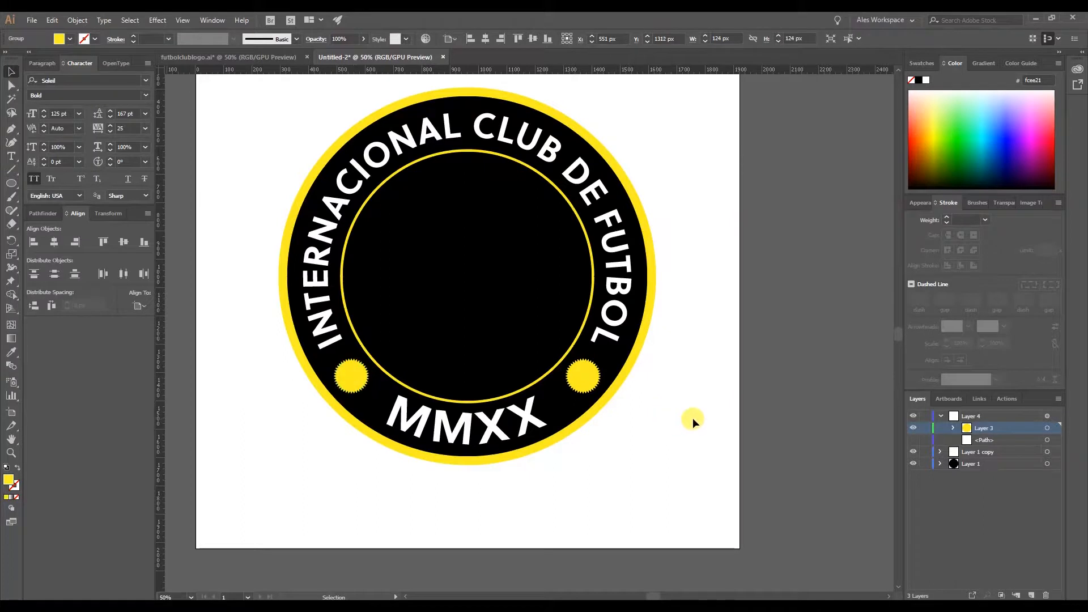
# Rotate the curved MMXX text slightly counterclockwise to centre it between the two starbursts.
pyautogui.click(513, 422)
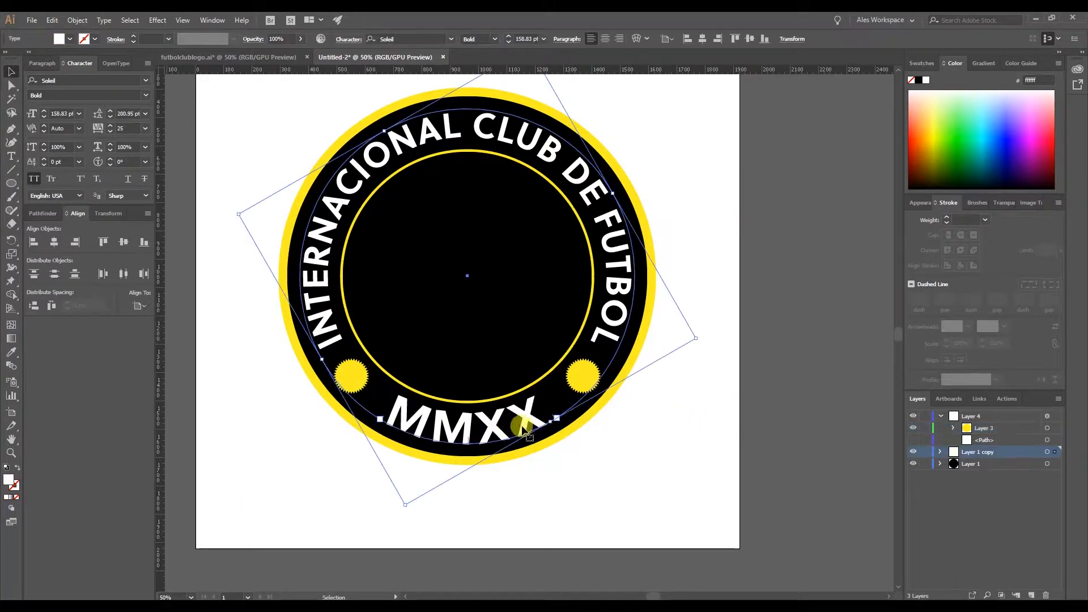
pyautogui.click(709, 339)
pyautogui.click(507, 433)
pyautogui.click(701, 333)
pyautogui.moveTo(701, 335); pyautogui.dragTo(699, 330)
pyautogui.click(684, 449)
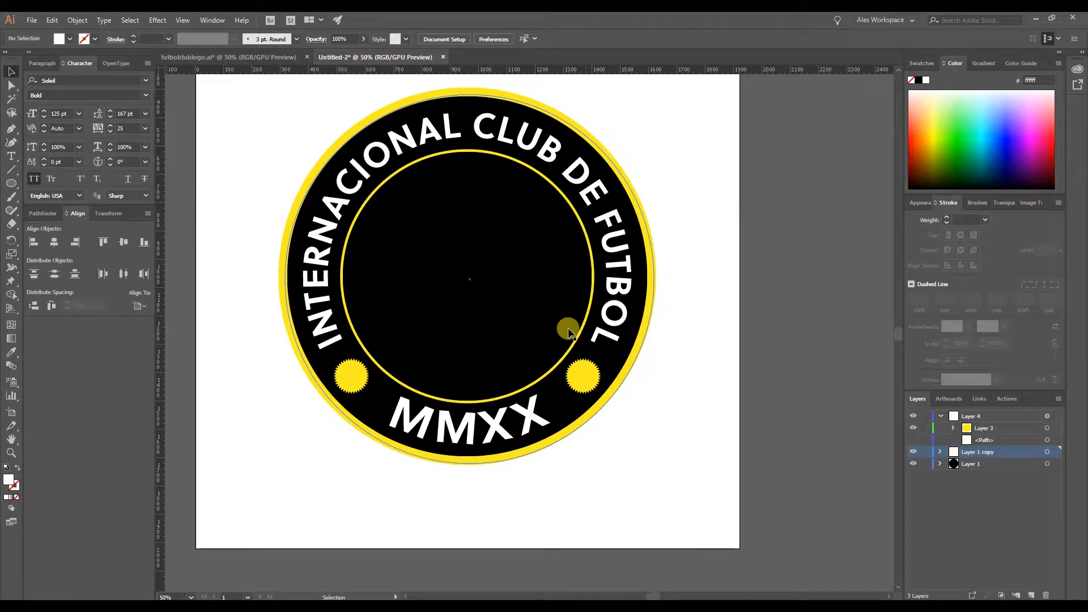
# Check the whole badge, then compare it with the finished Miami crest in the futbolclublogo.ai document.
pyautogui.hotkey('ctrl', '-')
pyautogui.scroll(3, 630, 334)
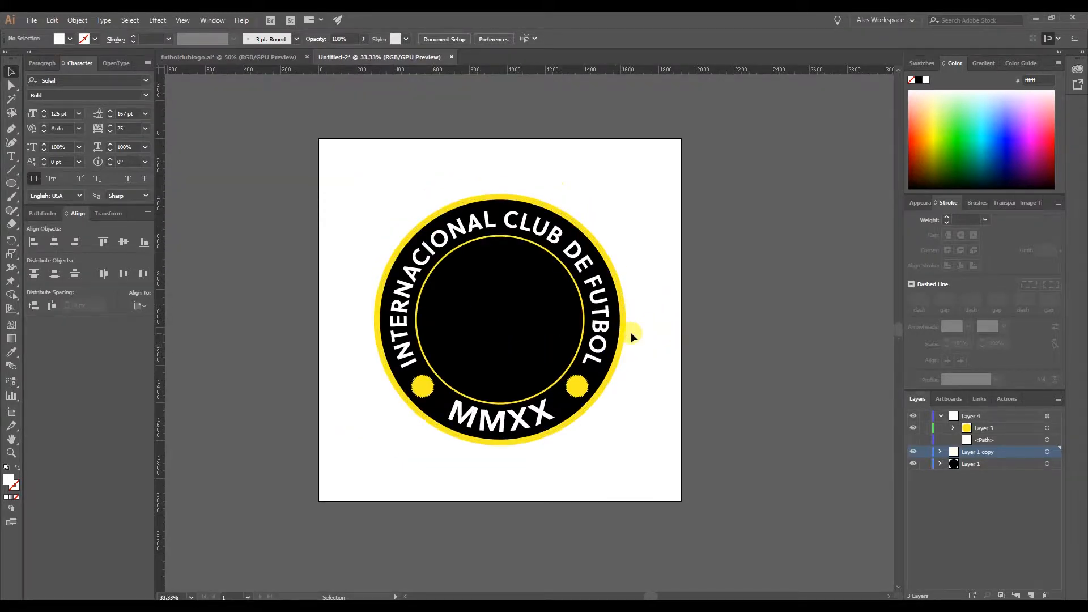
pyautogui.hotkey('ctrl', '+')
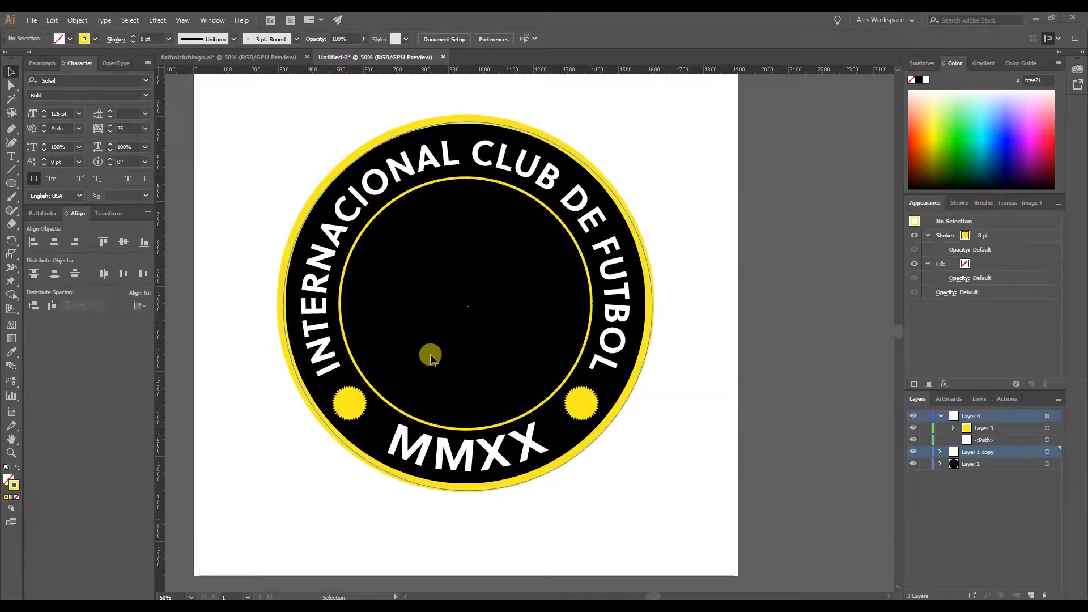
pyautogui.click(259, 58)
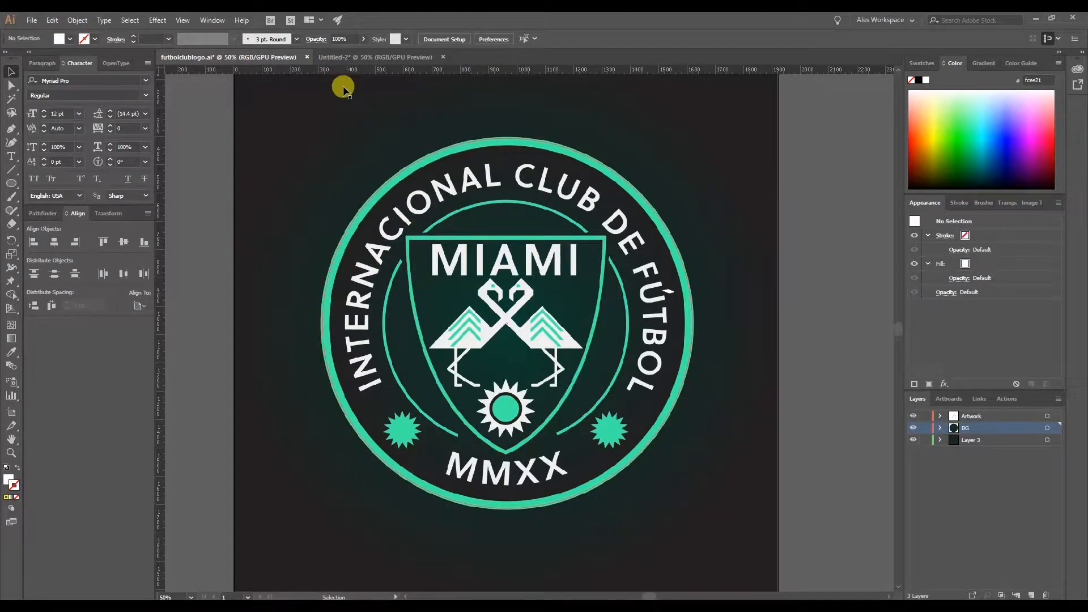
pyautogui.click(337, 58)
# Draw half of a mirrored shield on Layer 4 with the Pen tool, about 365 px wide and 576 px tall, curving to a centred lower tip.
pyautogui.click(976, 420)
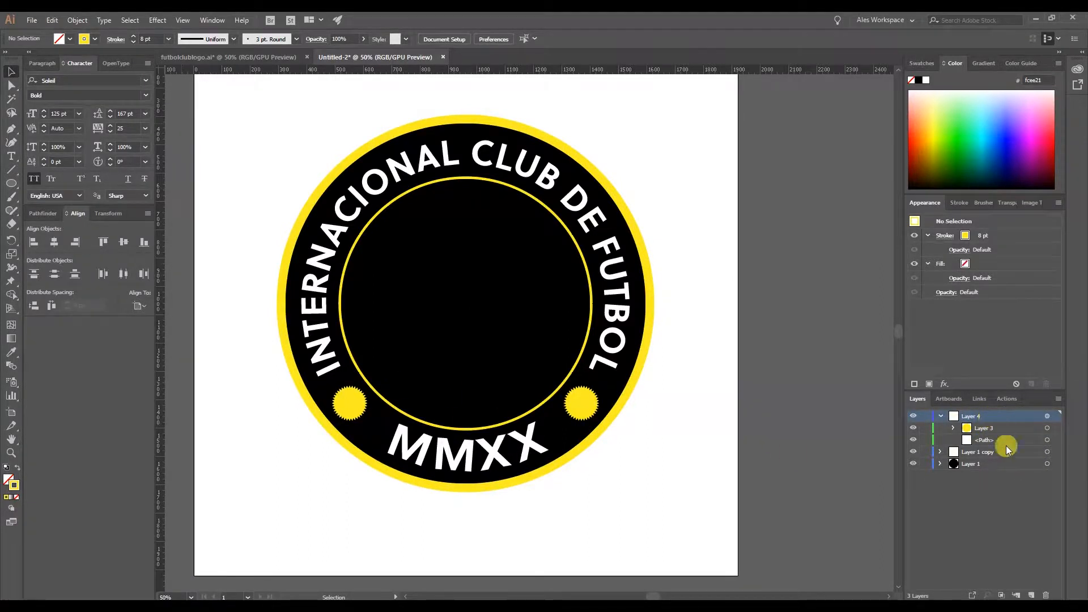
pyautogui.click(11, 129)
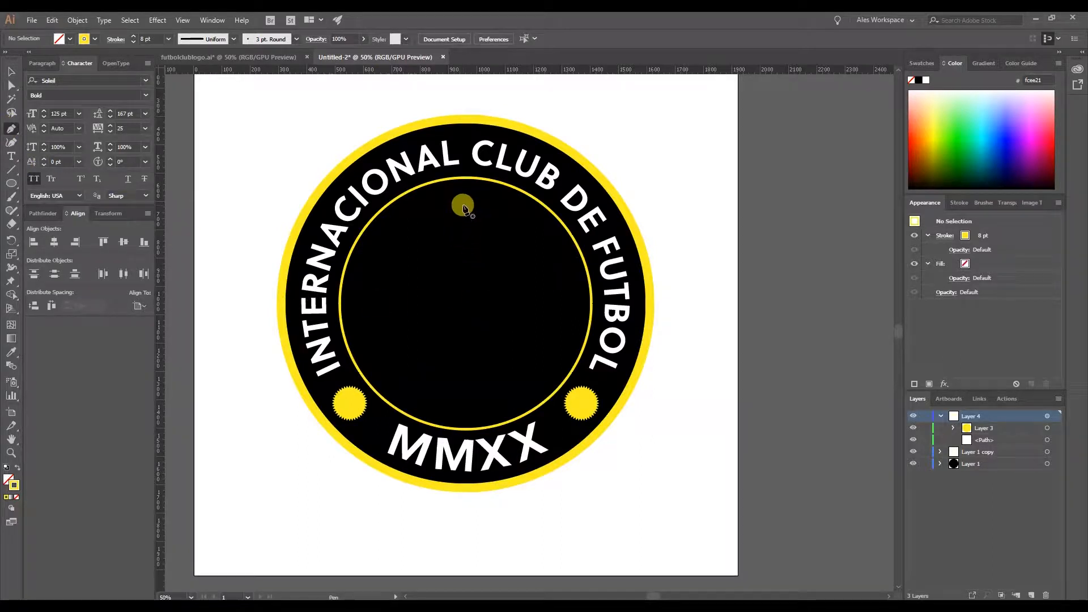
pyautogui.click(465, 303)
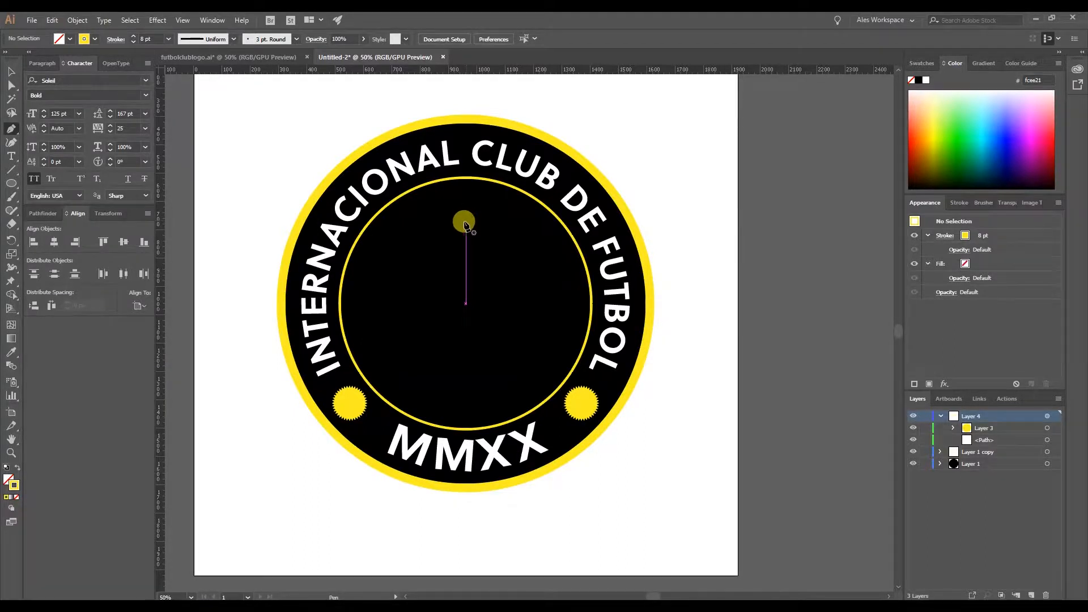
pyautogui.click(12, 353)
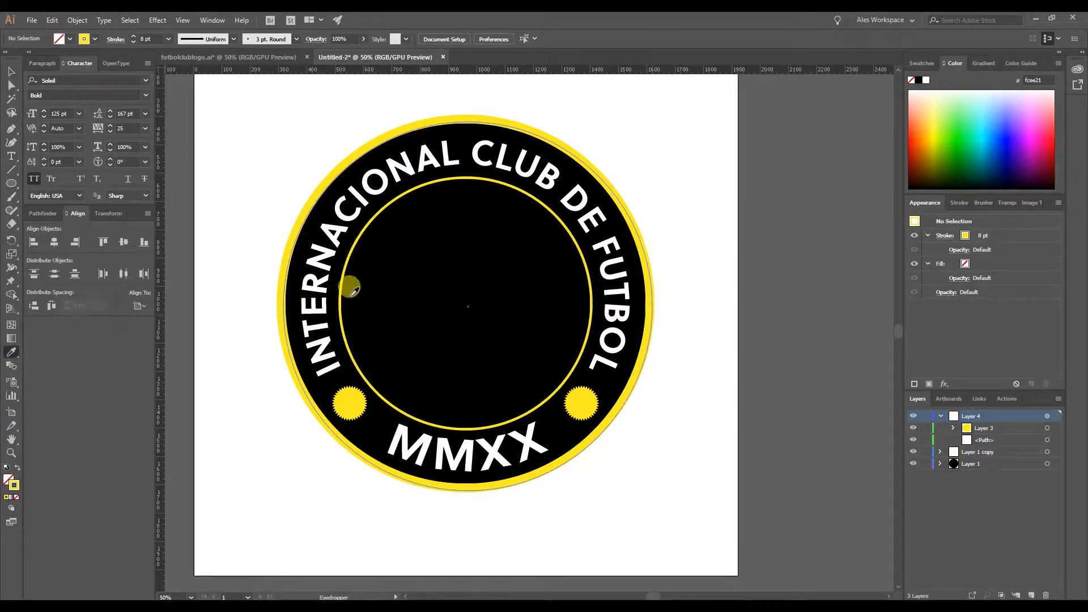
pyautogui.click(11, 129)
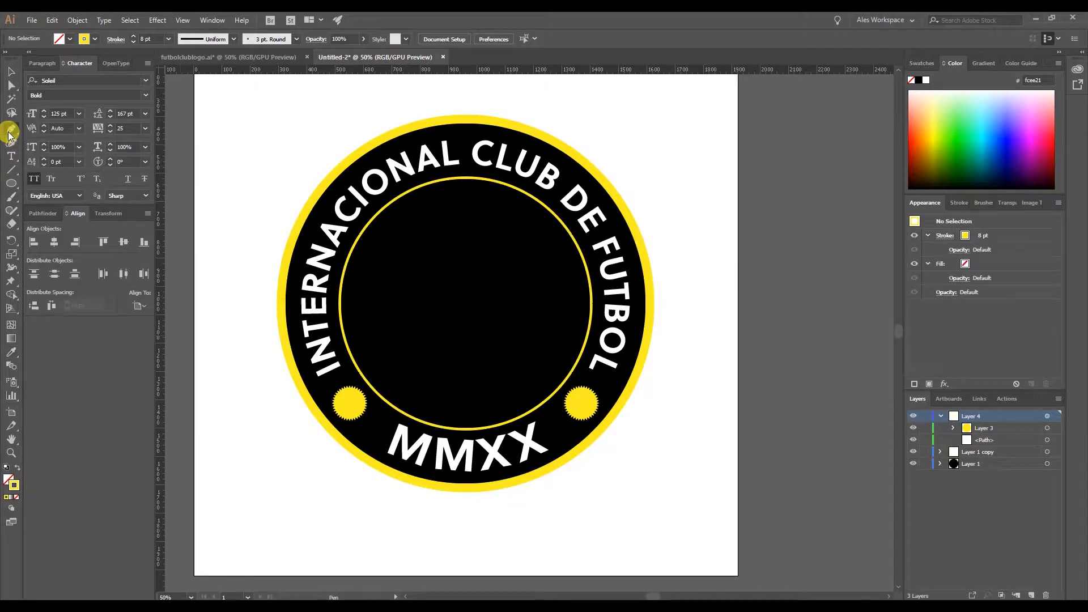
pyautogui.click(468, 216)
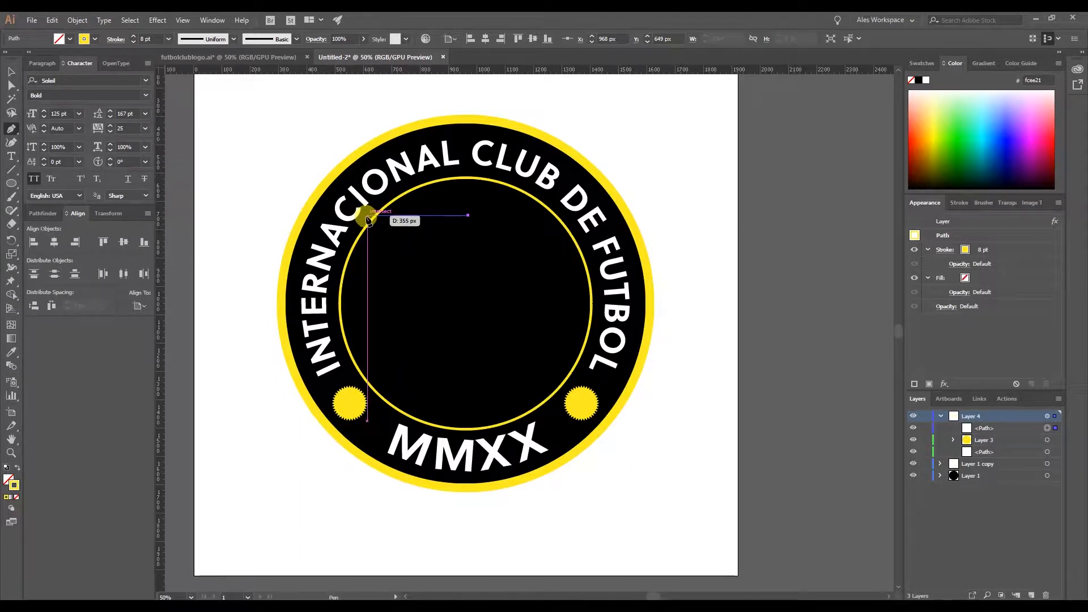
pyautogui.click(366, 218)
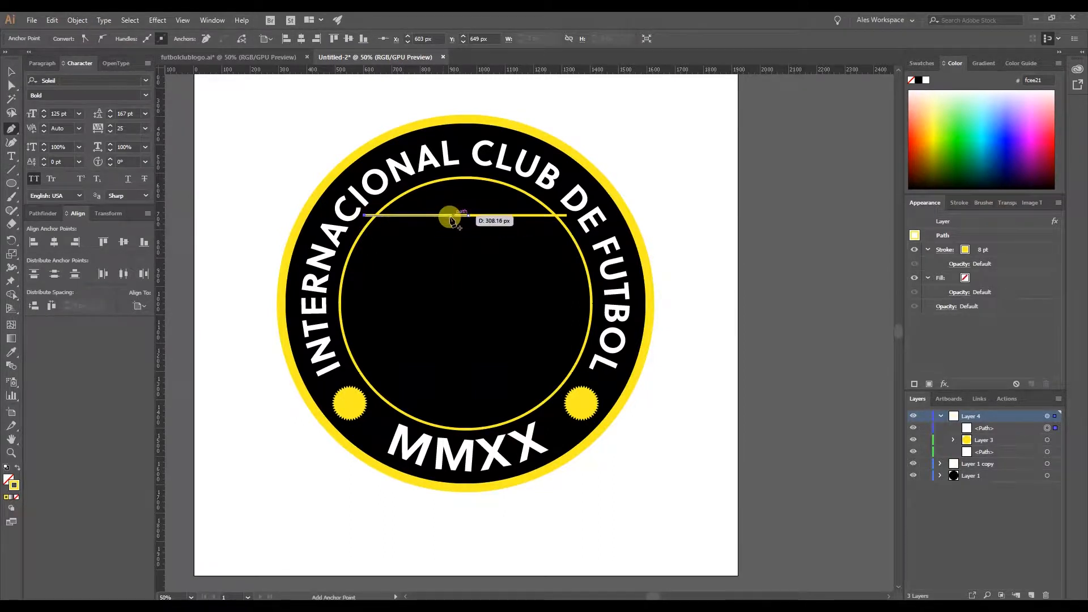
pyautogui.click(469, 216)
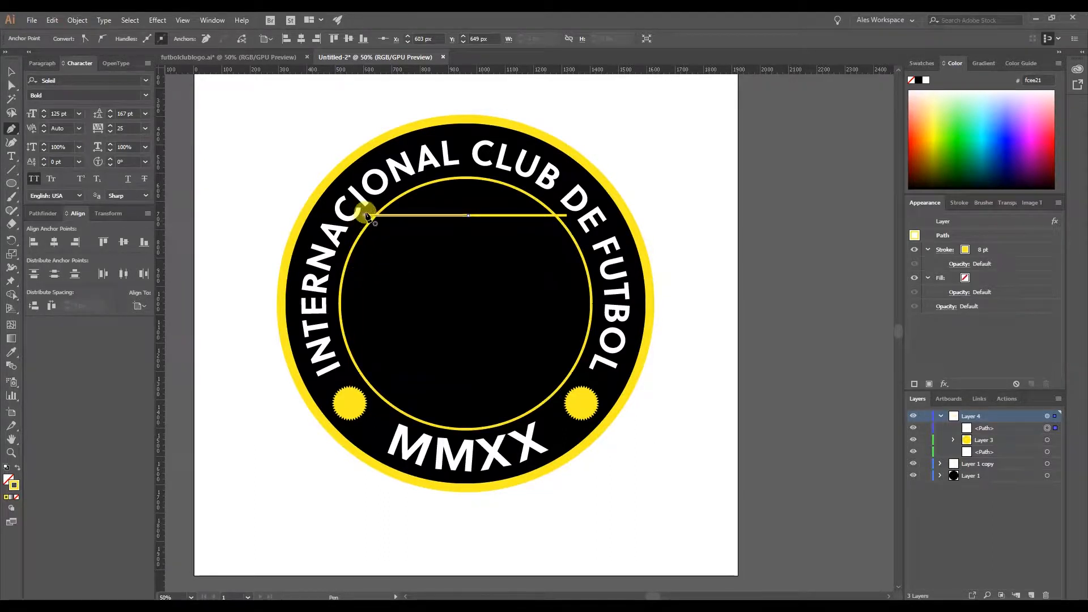
pyautogui.click(365, 216)
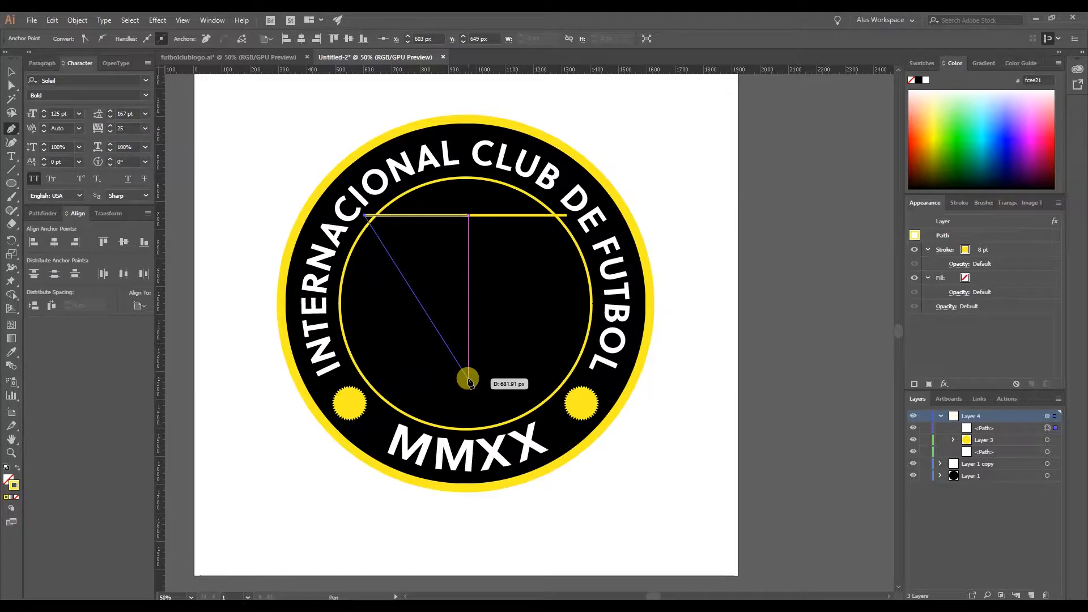
pyautogui.moveTo(468, 378); pyautogui.dragTo(539, 412)
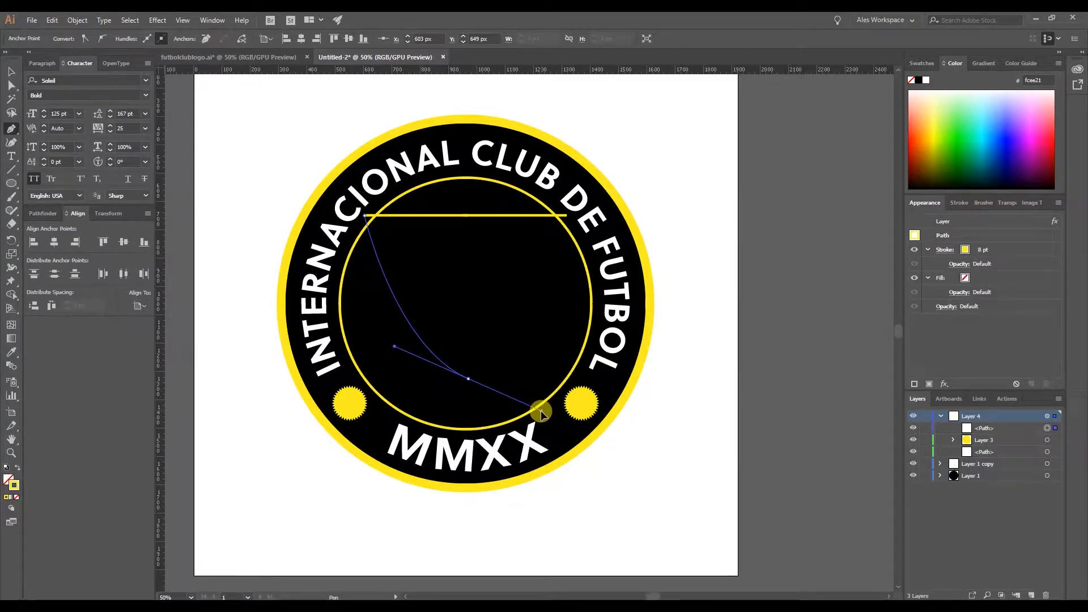
pyautogui.moveTo(539, 413); pyautogui.dragTo(540, 413)
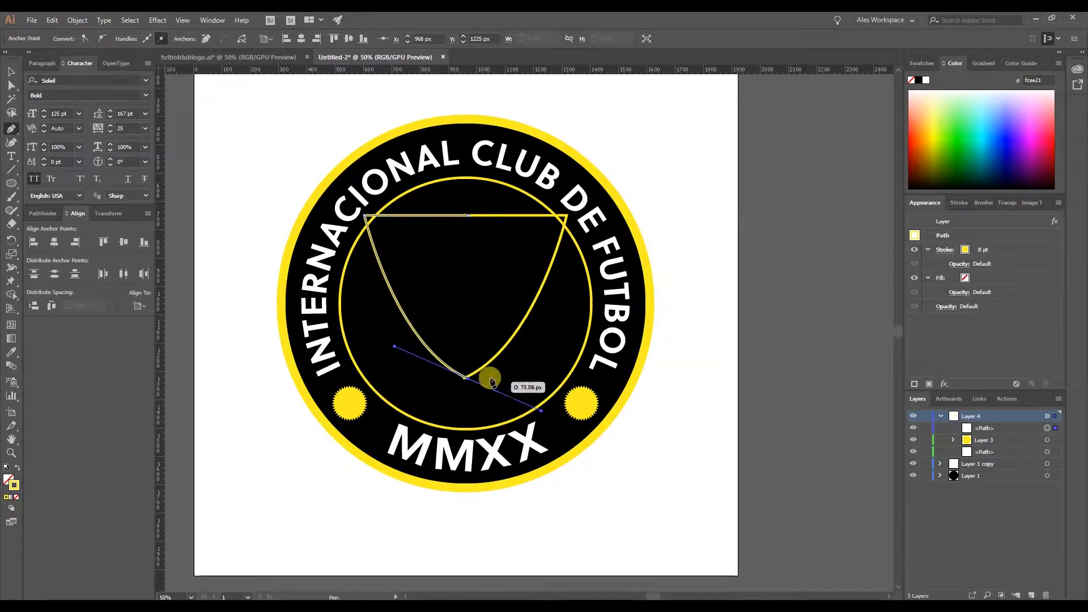
# Nudge the original shield half left to about X 779.5 px so both mirrored halves meet cleanly at the lower tip.
pyautogui.click(11, 71)
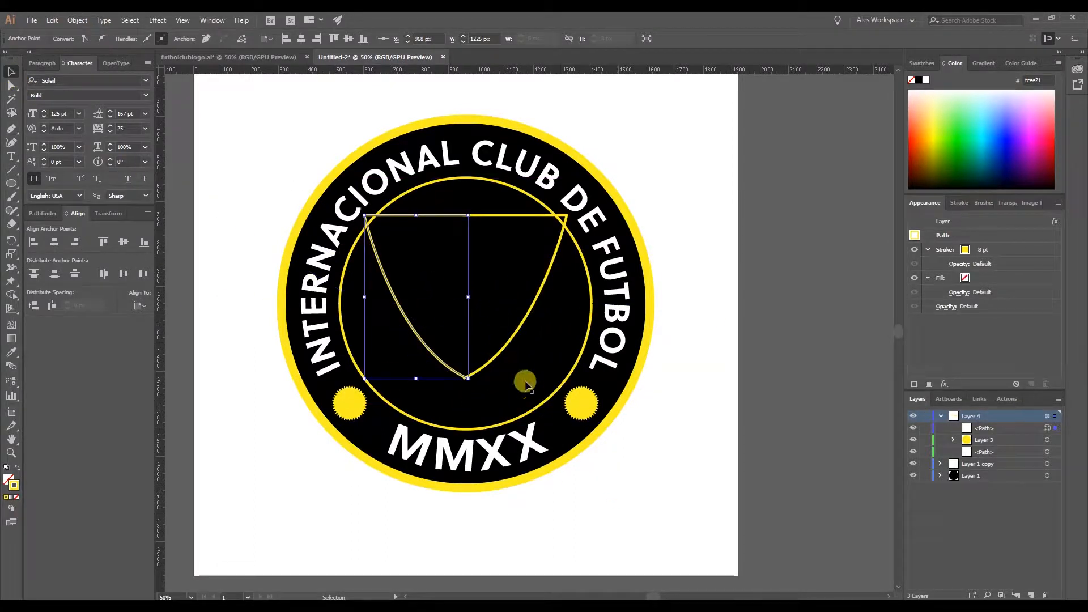
pyautogui.click(489, 379)
pyautogui.scroll(4, 453, 371)
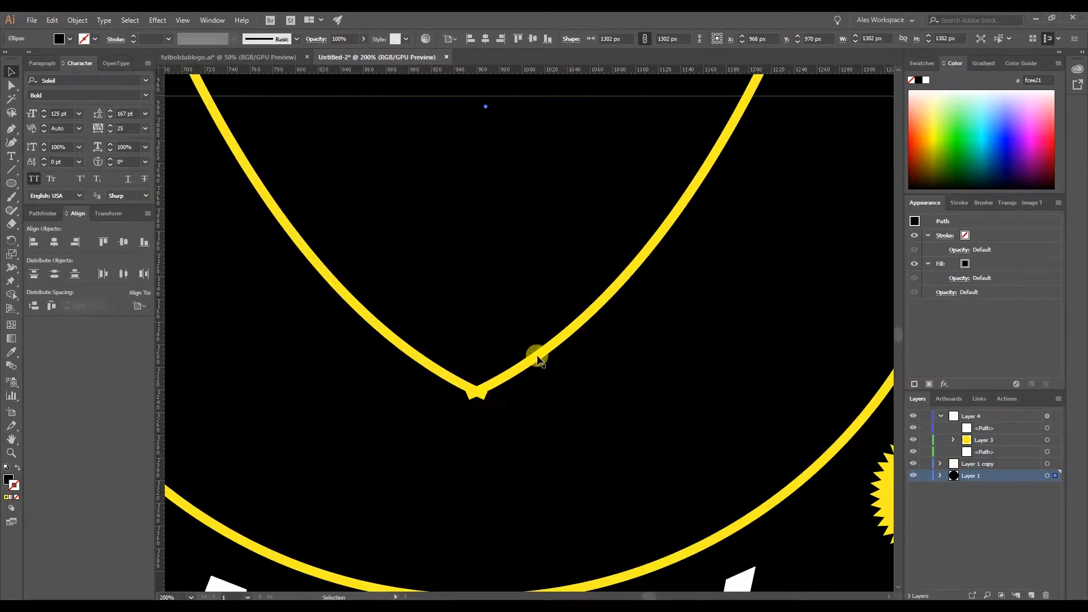
pyautogui.click(261, 190)
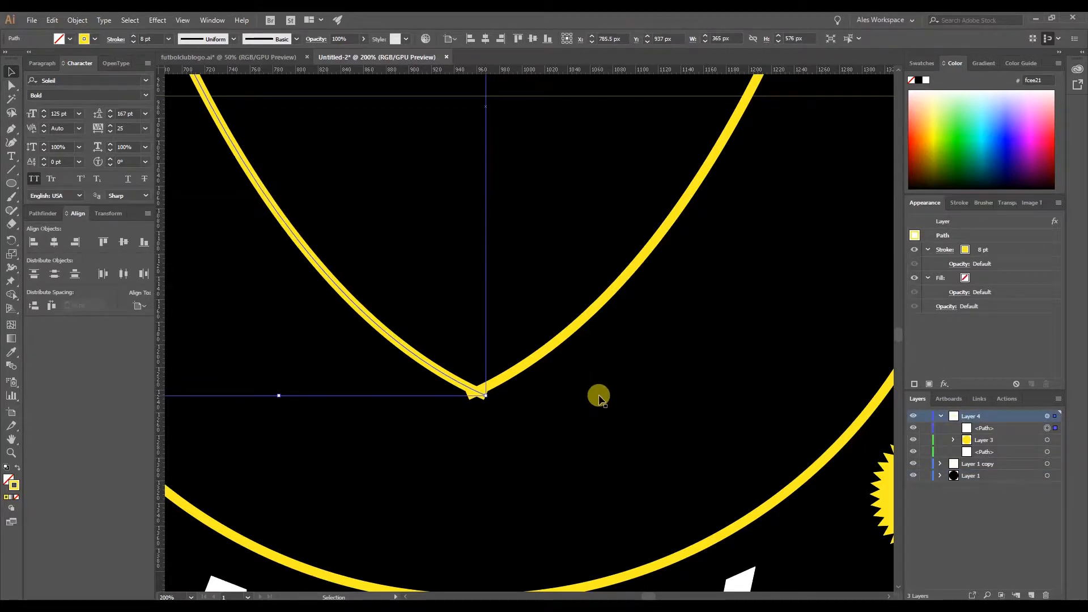
pyautogui.press('Left')
pyautogui.press('Left')
pyautogui.press('Left')
pyautogui.press('Left')
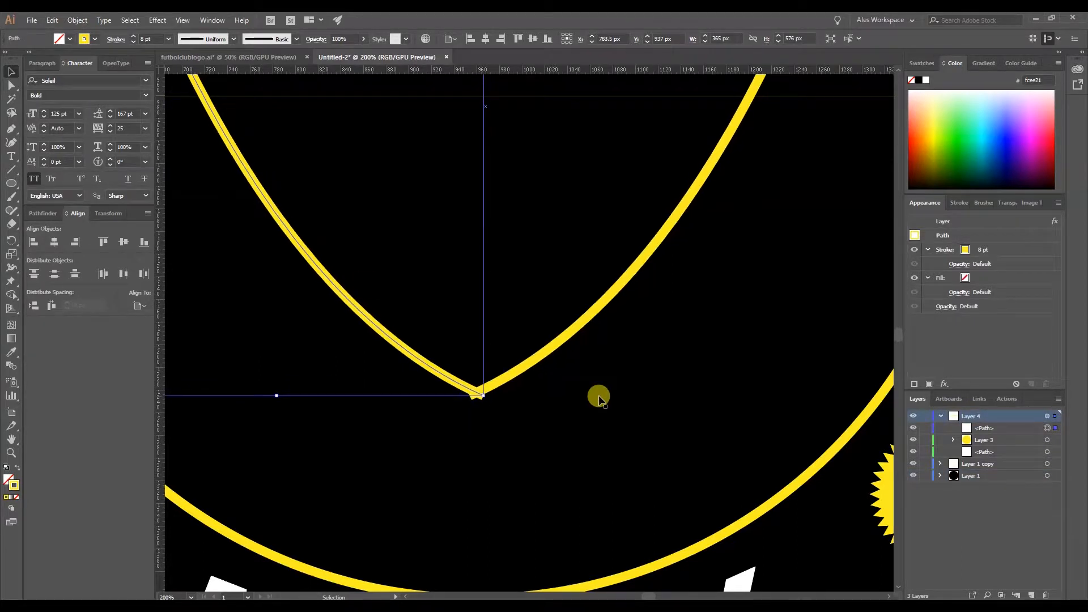
pyautogui.press('Left')
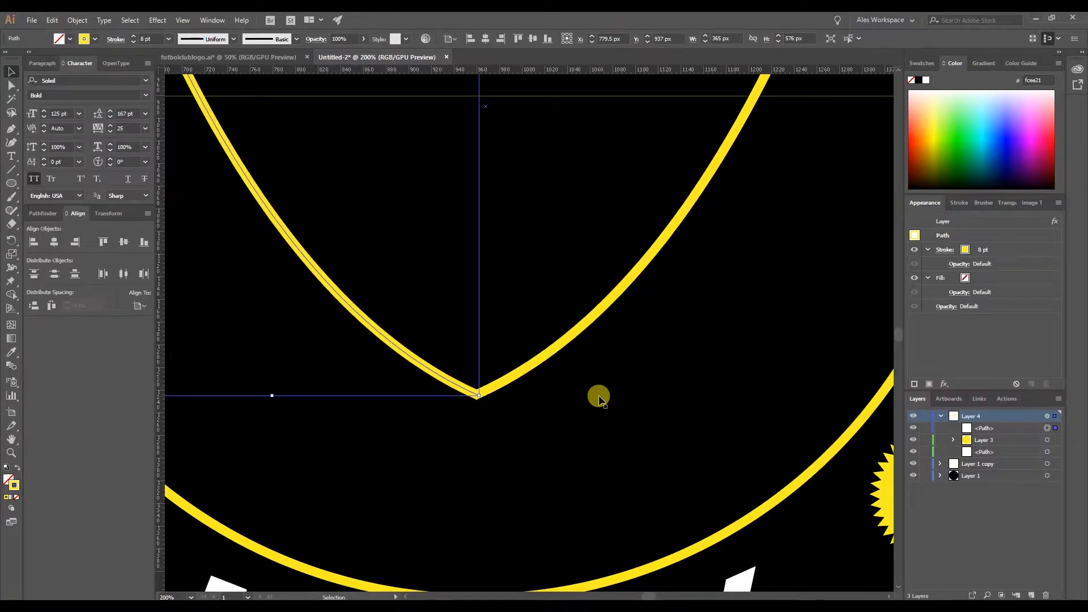
pyautogui.press('Left')
pyautogui.click(561, 225)
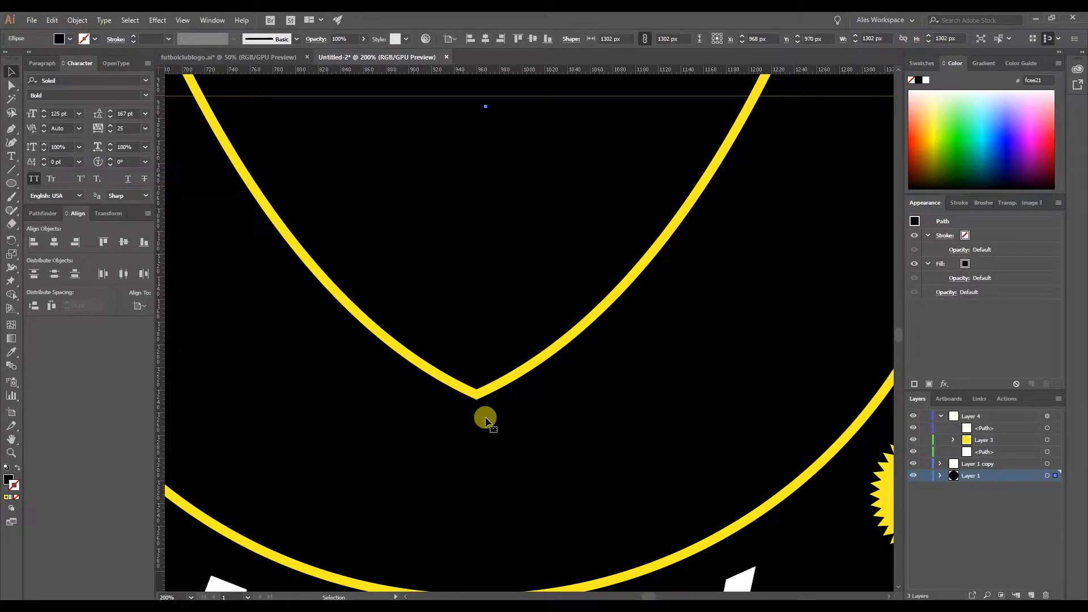
pyautogui.scroll(-4, 485, 420)
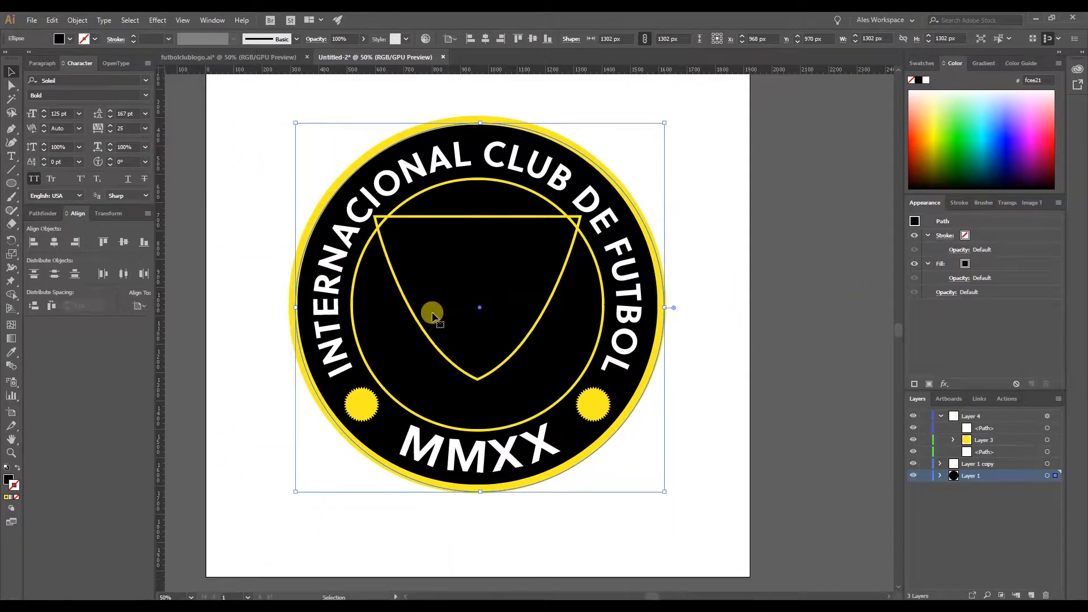
# Expand the fill and stroke of the original shield half.
pyautogui.scroll(1, 432, 315)
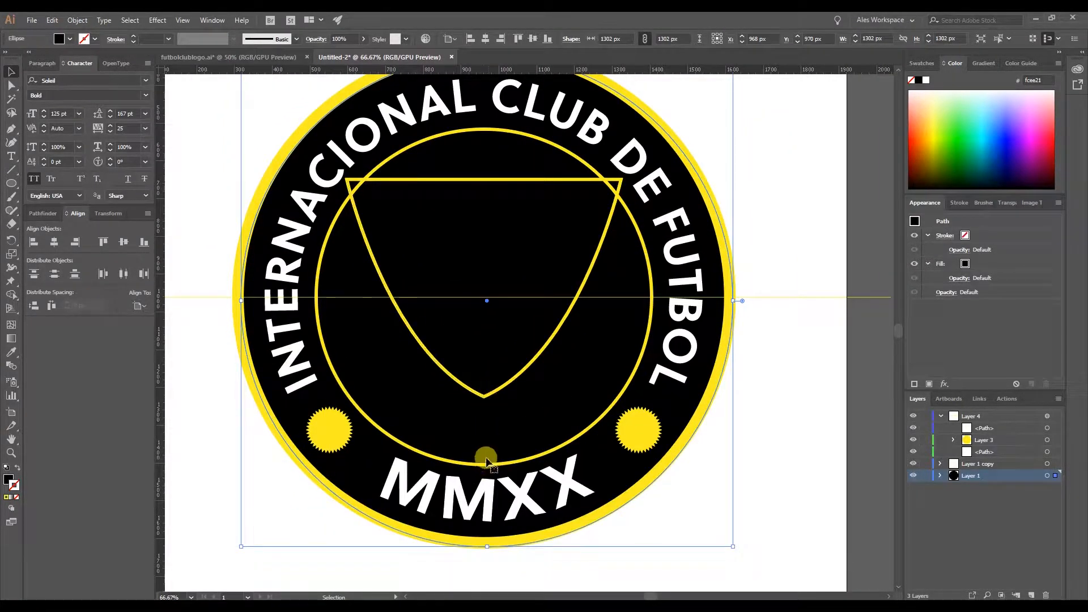
pyautogui.click(977, 512)
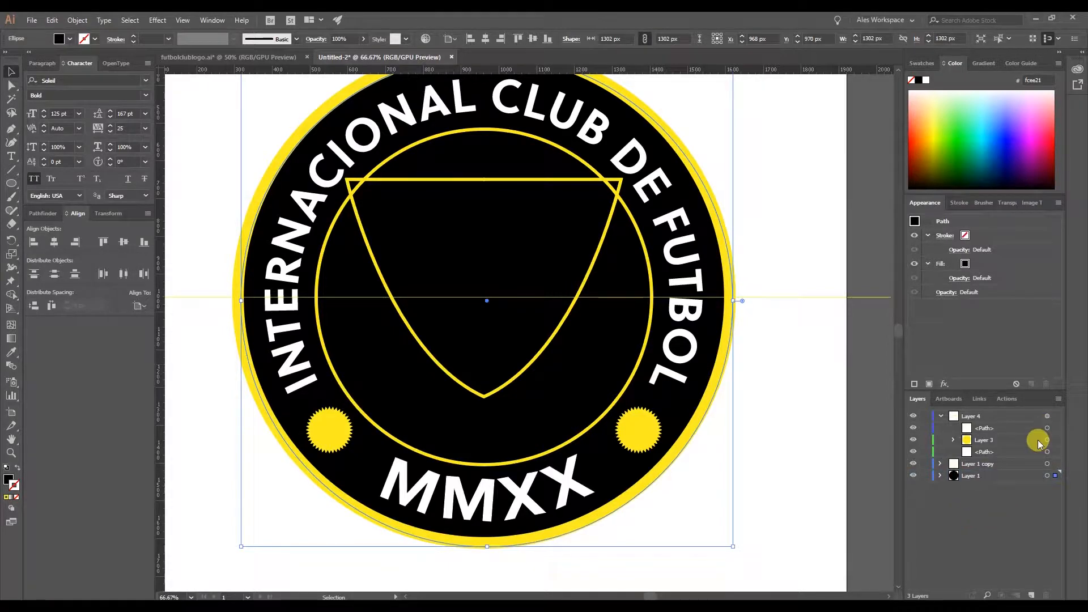
pyautogui.click(376, 180)
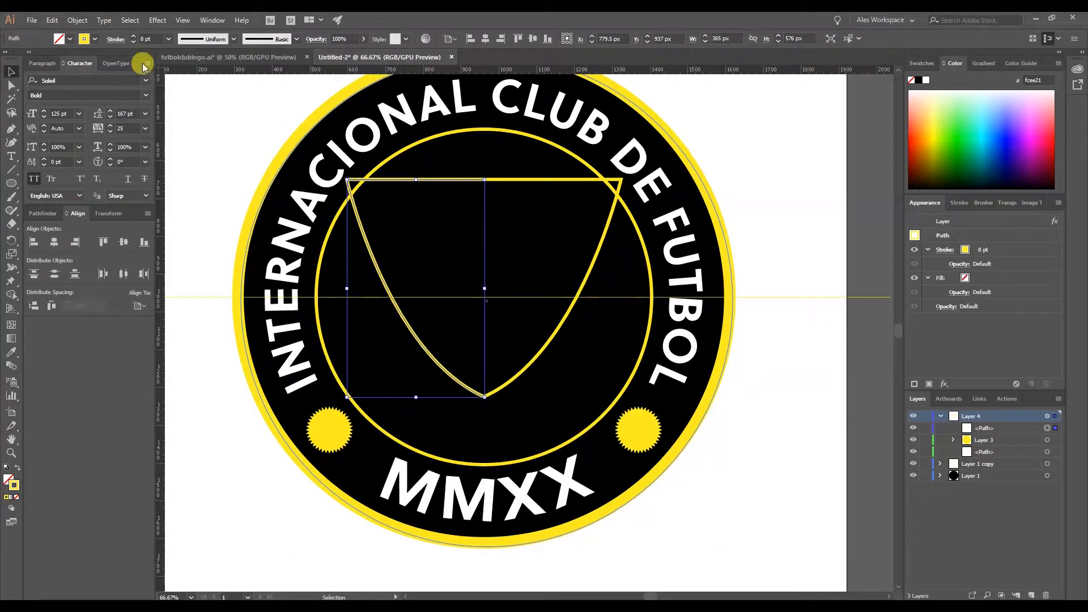
pyautogui.click(77, 21)
pyautogui.click(96, 141)
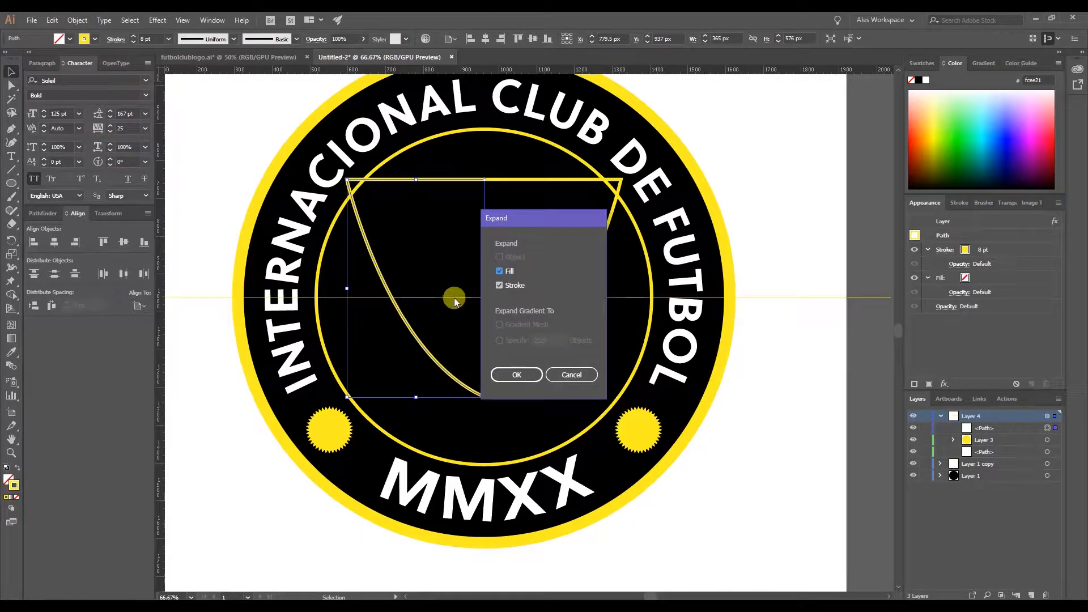
pyautogui.click(518, 375)
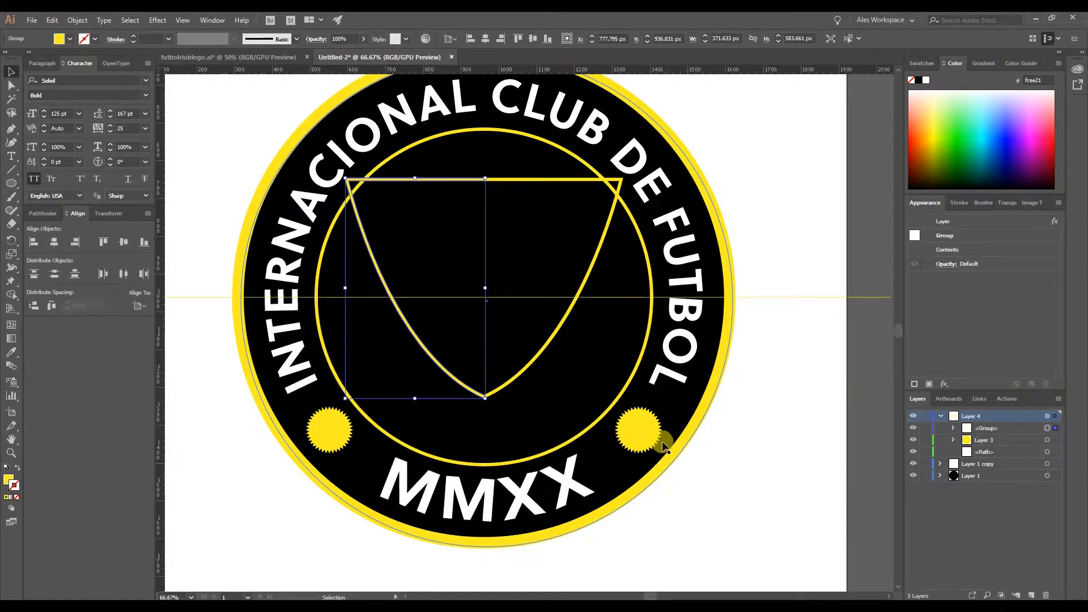
# Stretch the expanded shield half downward to about 368 px wide by 780 px tall, bringing its tip just above MMXX.
pyautogui.click(1014, 502)
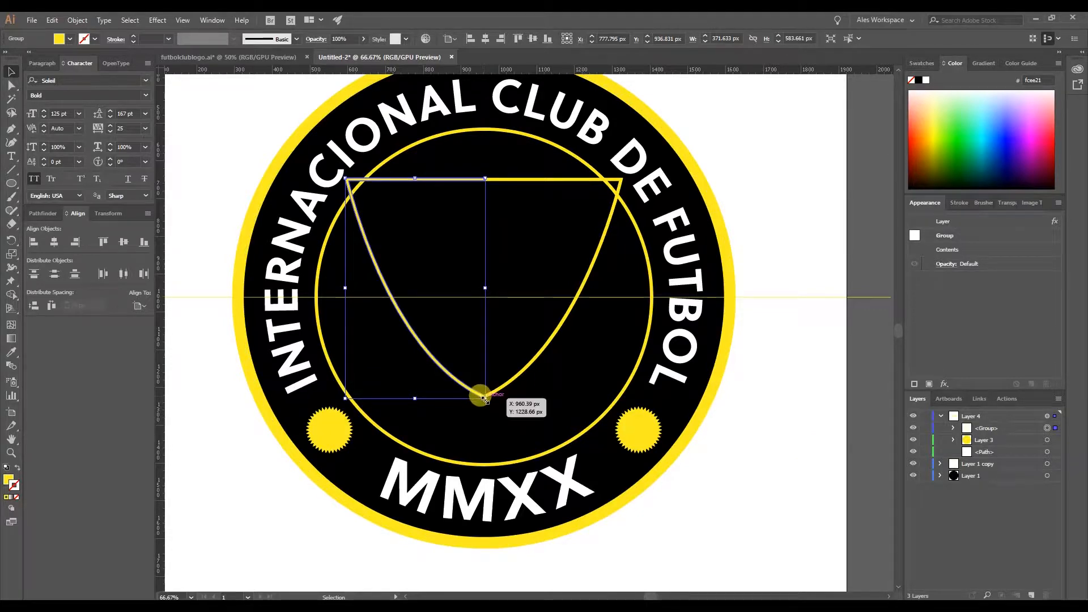
pyautogui.moveTo(484, 398); pyautogui.dragTo(484, 453)
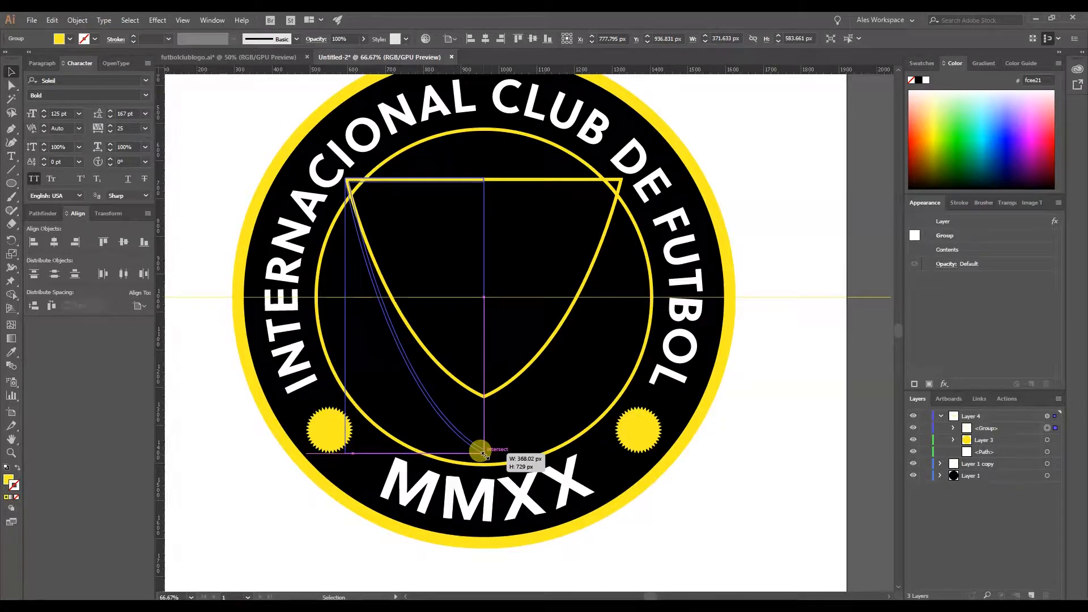
pyautogui.moveTo(484, 454); pyautogui.dragTo(482, 475)
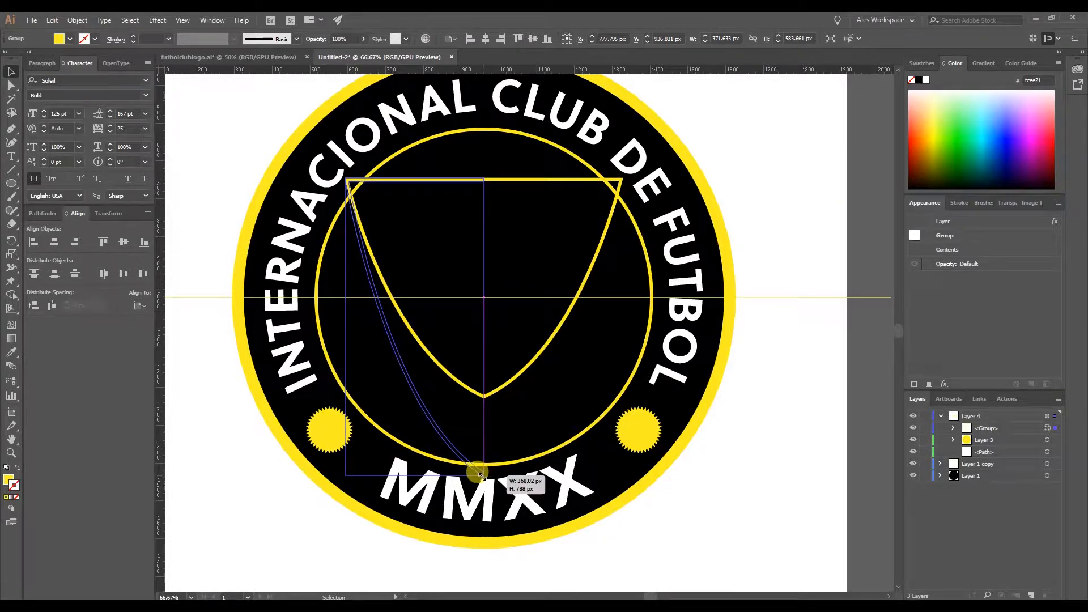
pyautogui.moveTo(481, 475); pyautogui.dragTo(481, 473)
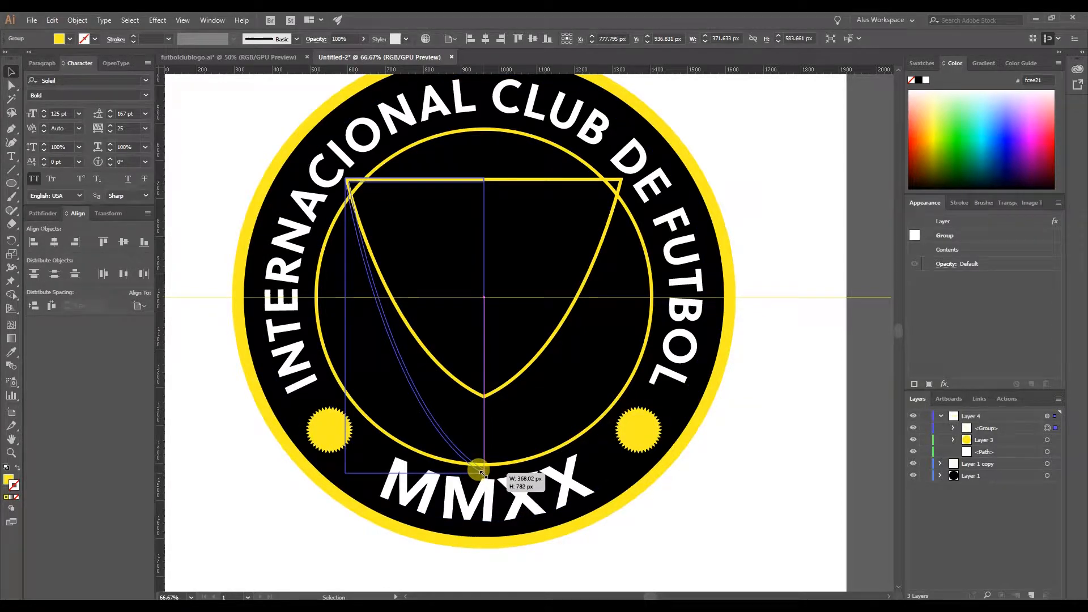
pyautogui.moveTo(481, 471); pyautogui.dragTo(485, 476)
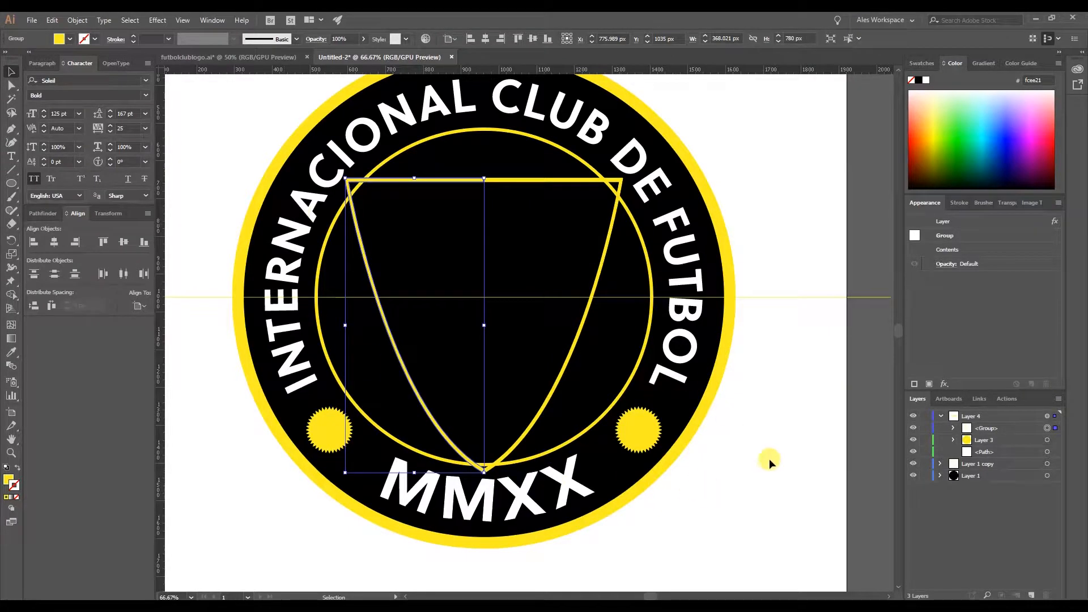
pyautogui.click(764, 477)
# Nudge the stretched shield half right by about 1 px to close the gap between the mirrored halves at the tip.
pyautogui.keyDown('alt'); pyautogui.scroll(4, 484, 462); pyautogui.keyUp('alt')
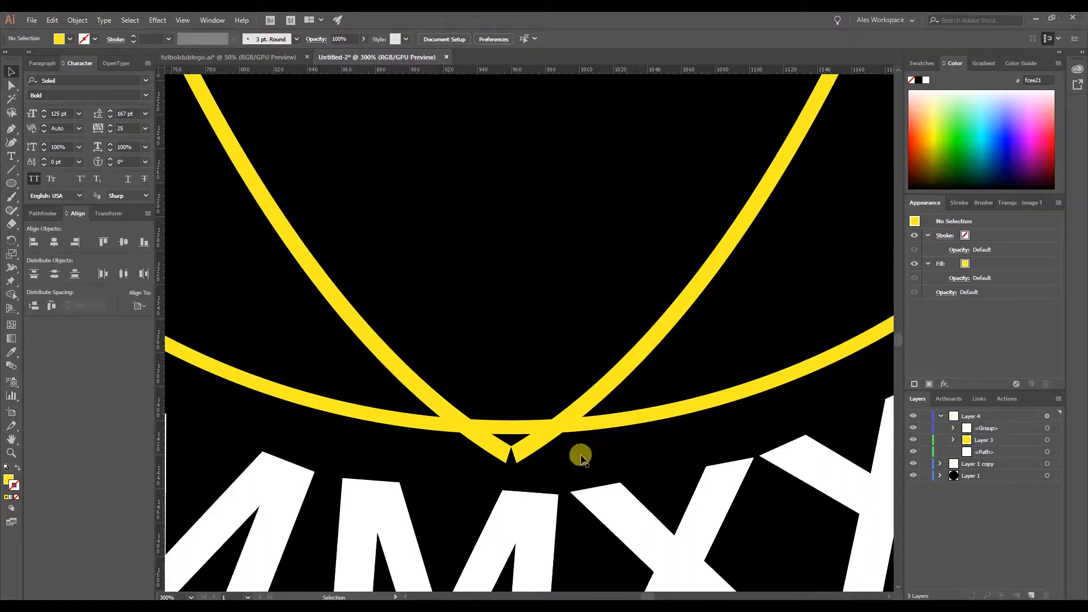
pyautogui.click(497, 451)
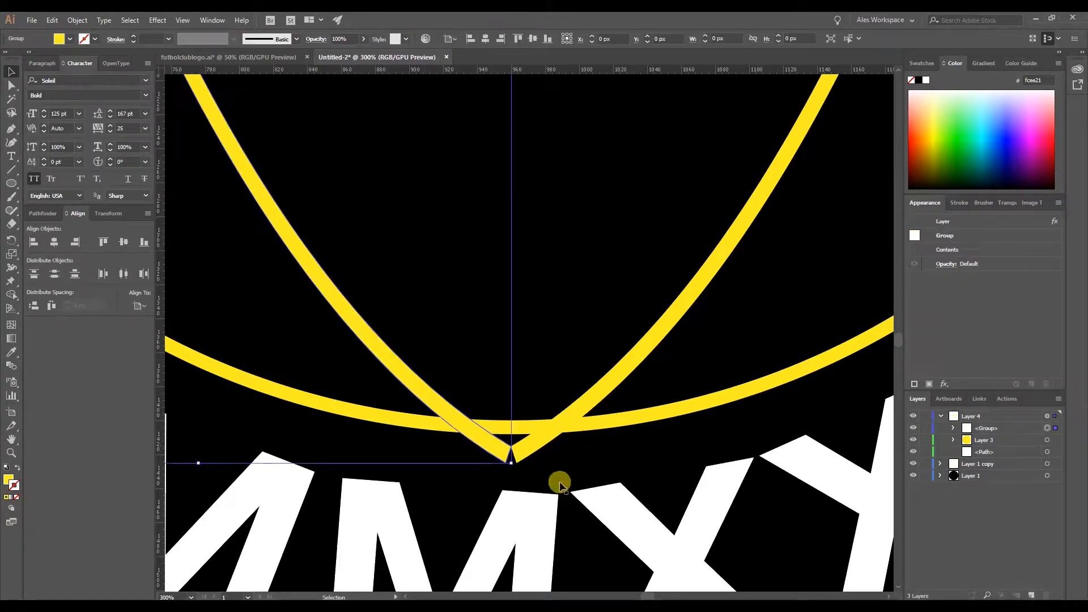
pyautogui.press('Right')
pyautogui.press('Right')
pyautogui.press('Right')
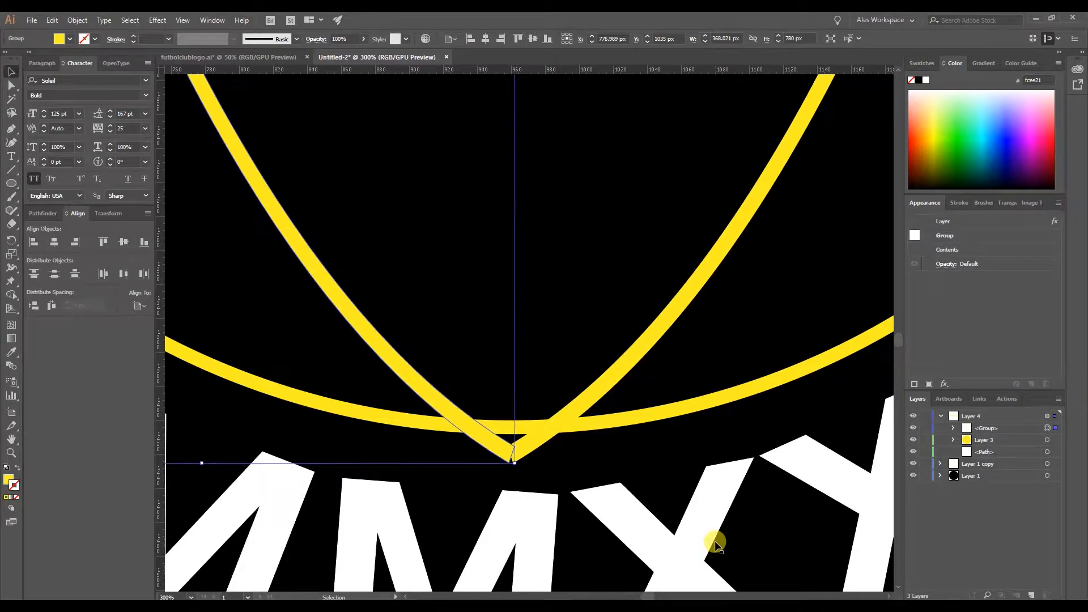
pyautogui.click(557, 444)
pyautogui.hotkey('ctrl', '0')
pyautogui.scroll(-1, 596, 398)
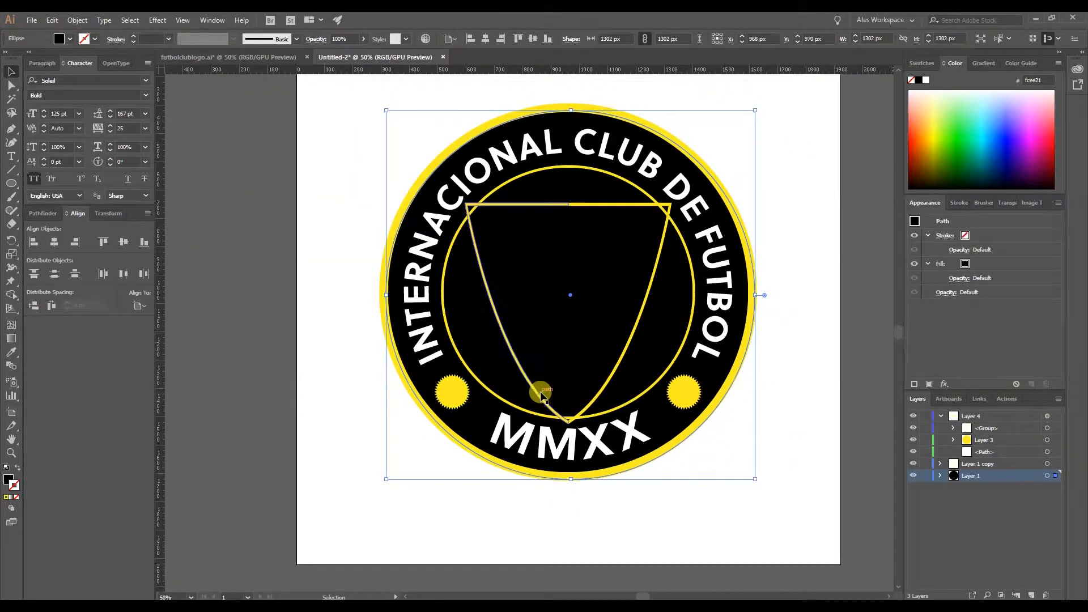
# Clear the selection and hide the unused path in Layer 4.
pyautogui.scroll(1, 621, 338)
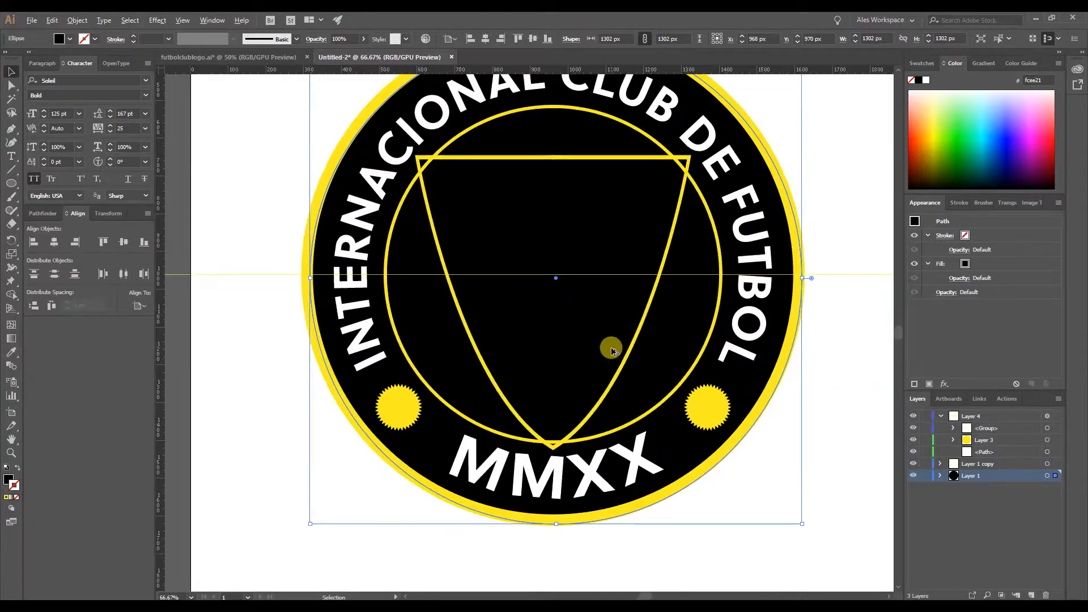
pyautogui.scroll(2, 583, 294)
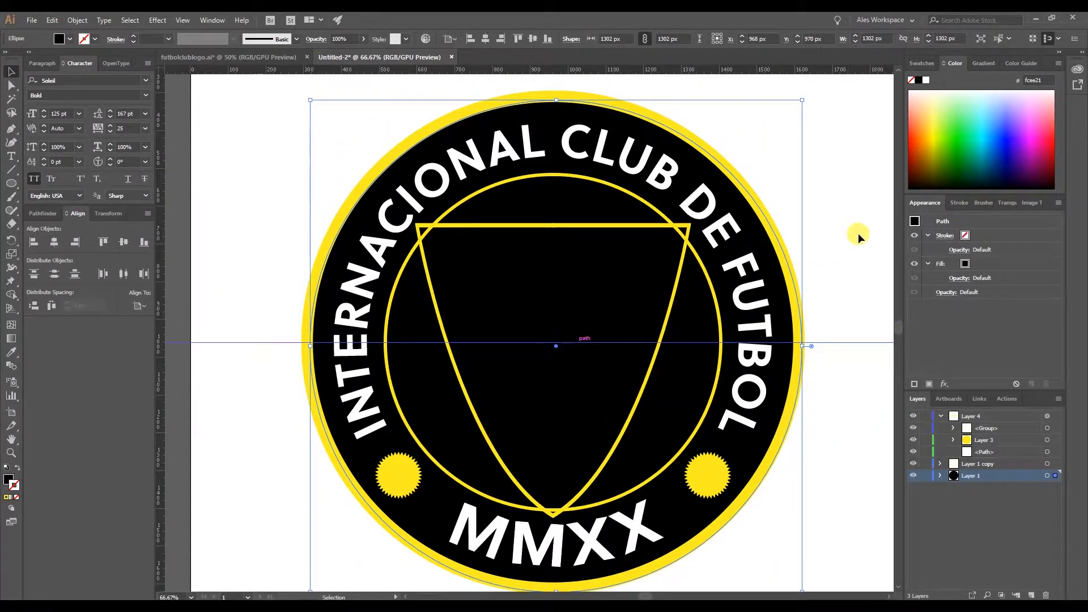
pyautogui.click(858, 233)
pyautogui.click(1011, 514)
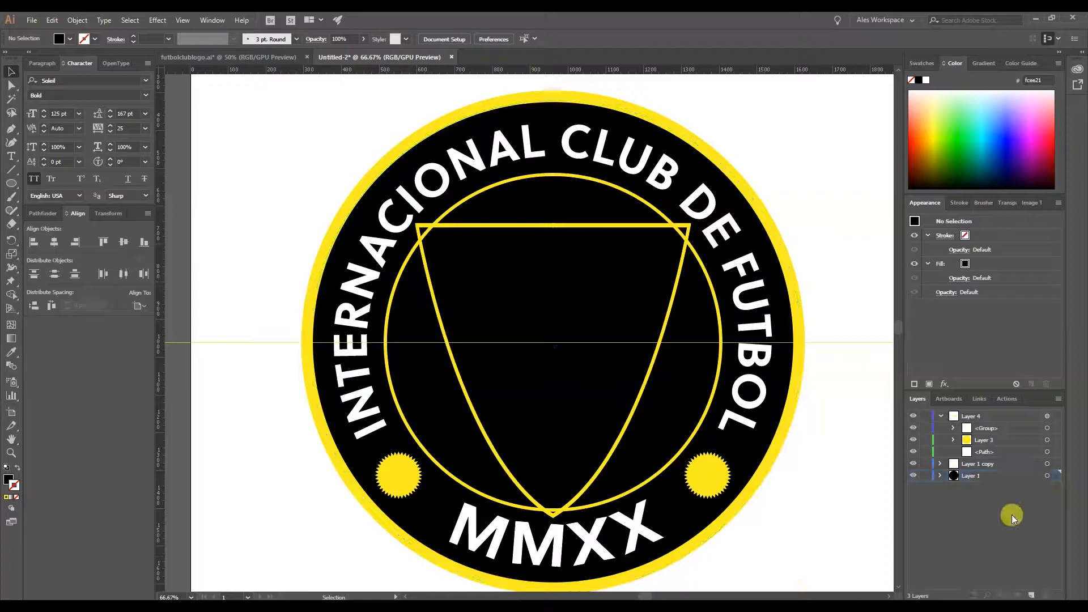
pyautogui.click(914, 452)
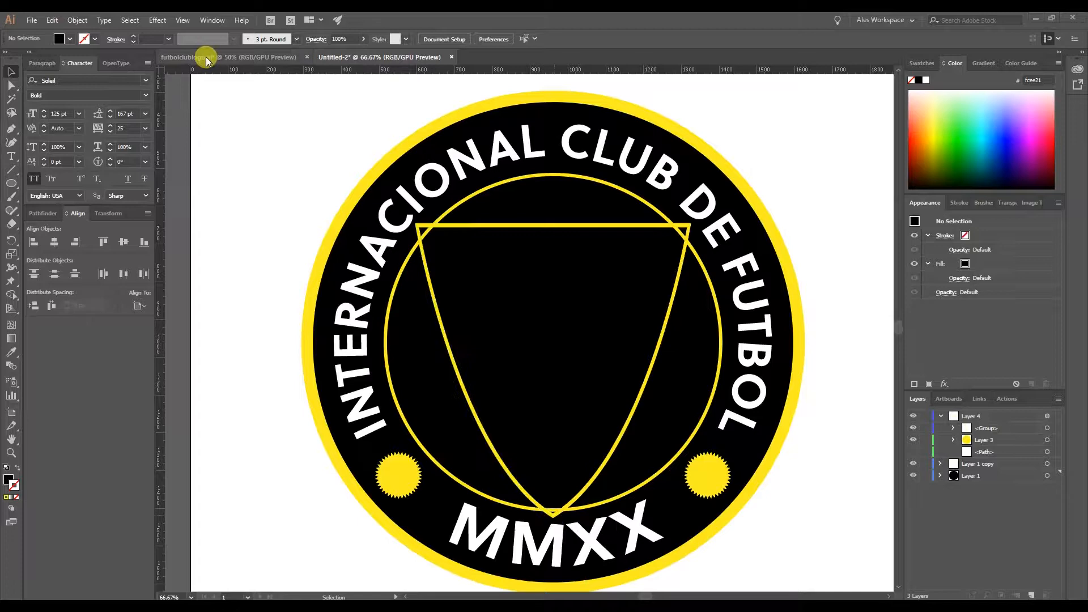
# Check how the shield and inner ring meet in the reference badge futbolclublogo.ai.
pyautogui.click(235, 59)
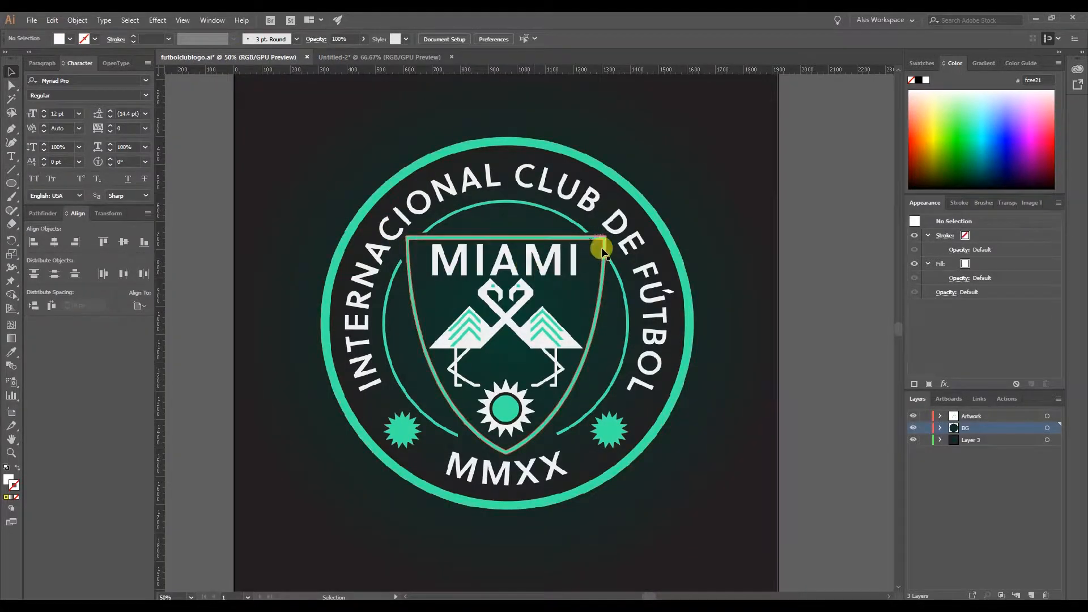
pyautogui.click(394, 59)
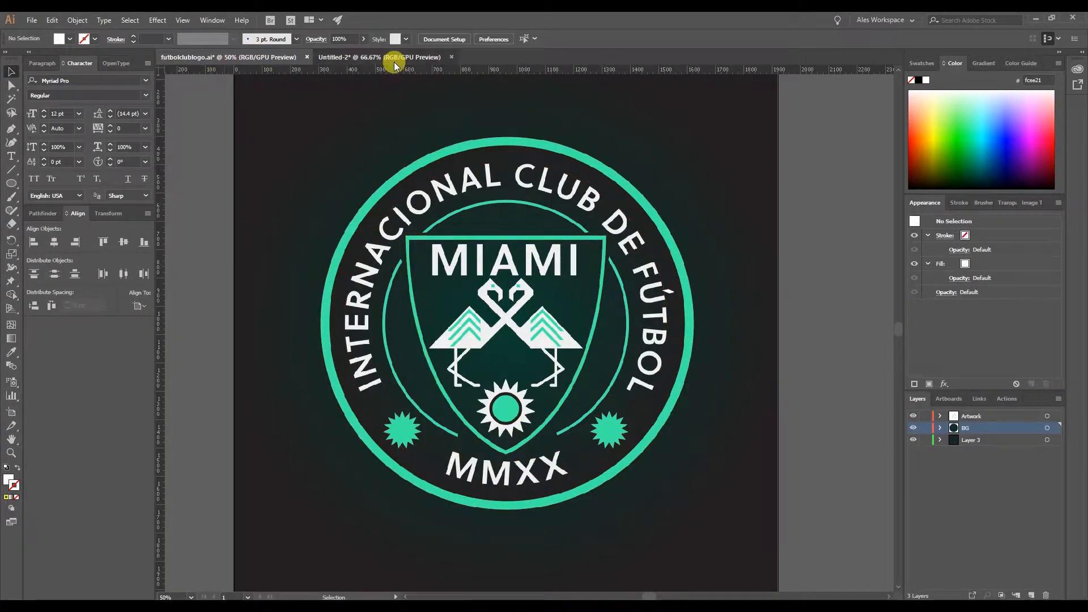
# Stretch the shield outline downward to about 787 px tall, lowering its tip toward MMXX.
pyautogui.scroll(-1, 601, 436)
pyautogui.scroll(2, 546, 457)
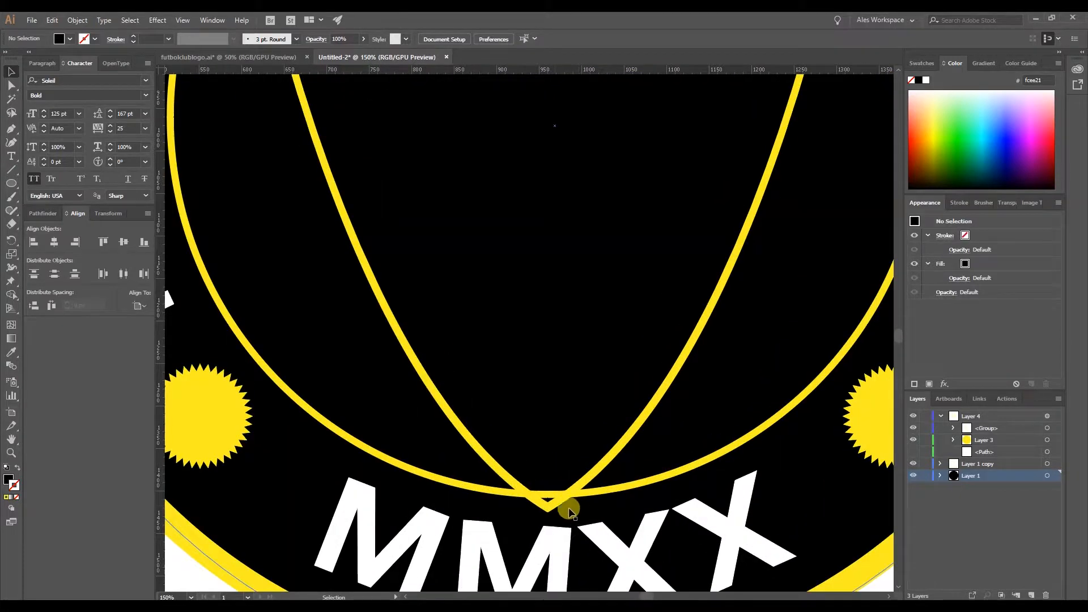
pyautogui.scroll(-1, 362, 287)
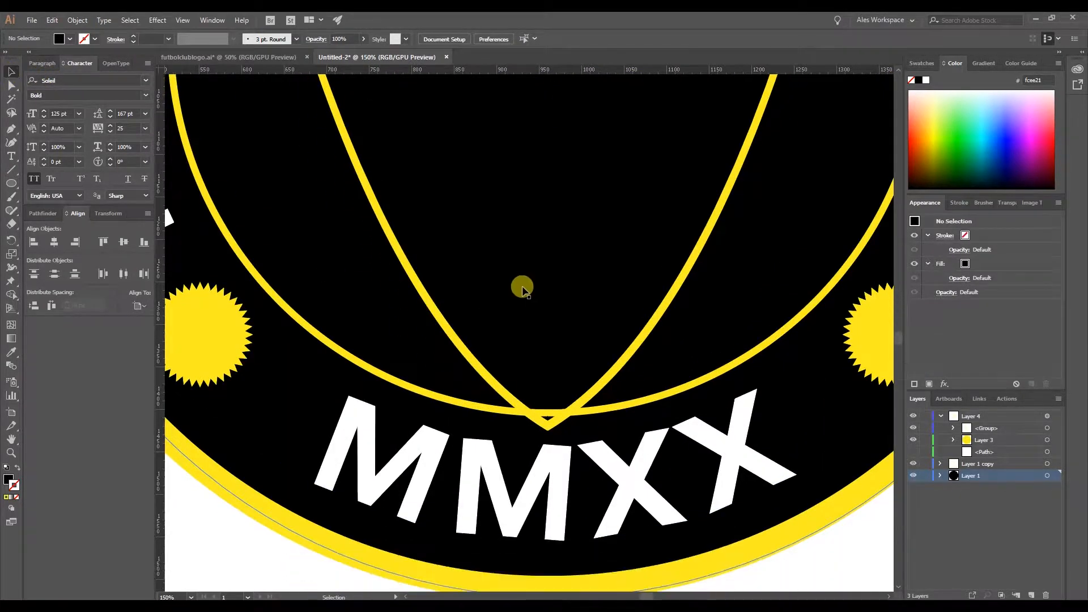
pyautogui.click(548, 426)
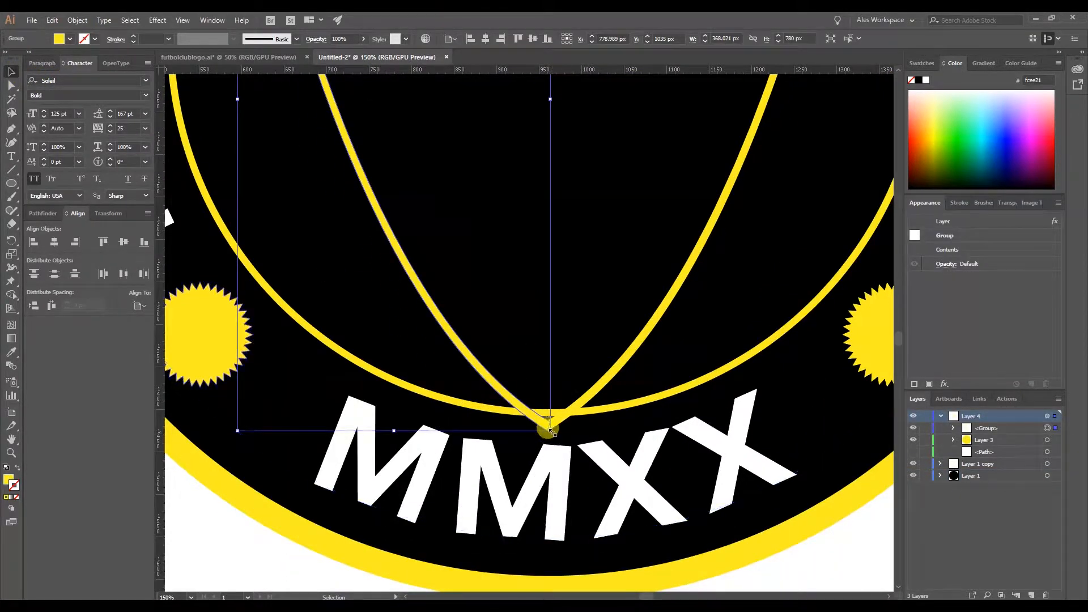
pyautogui.moveTo(548, 429); pyautogui.dragTo(549, 435)
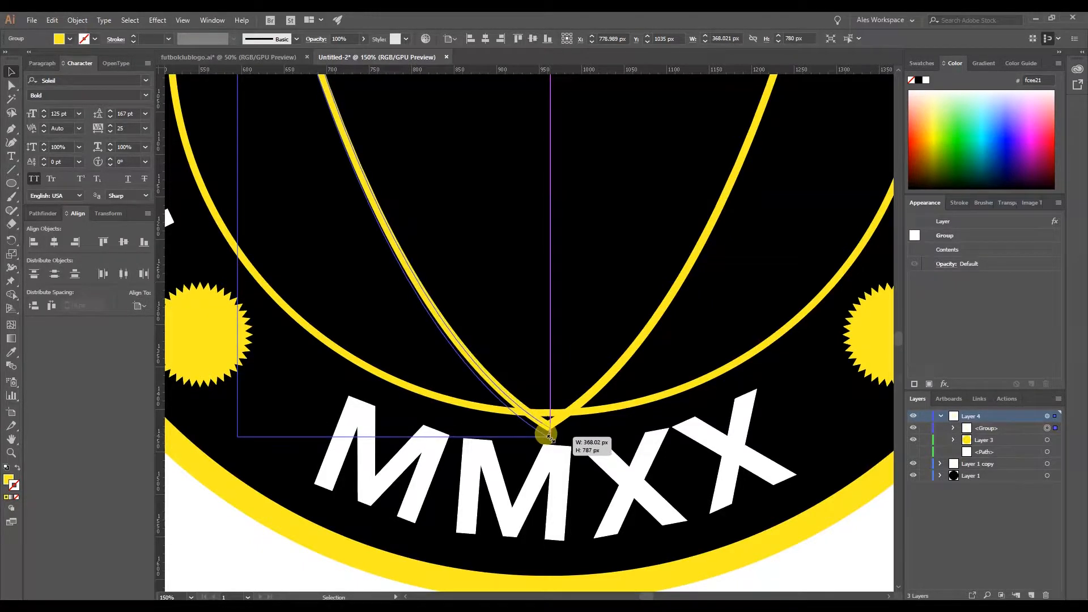
pyautogui.click(790, 378)
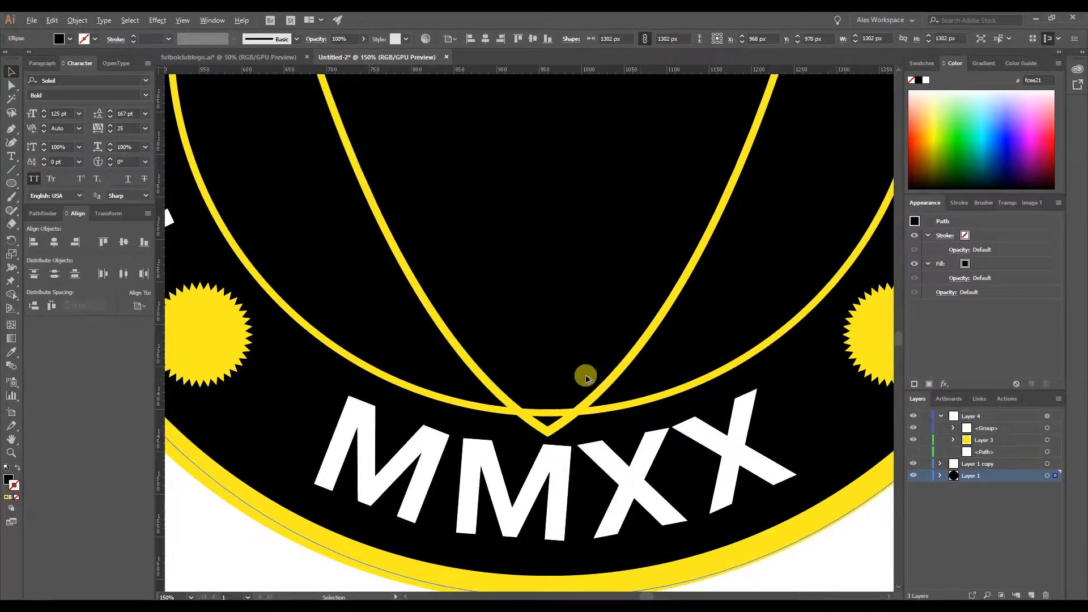
# Cut the yellow inner ring with the Scissors tool on both sides of the shield's lower tip.
pyautogui.scroll(1, 586, 375)
pyautogui.scroll(-1, 563, 436)
pyautogui.scroll(1, 560, 432)
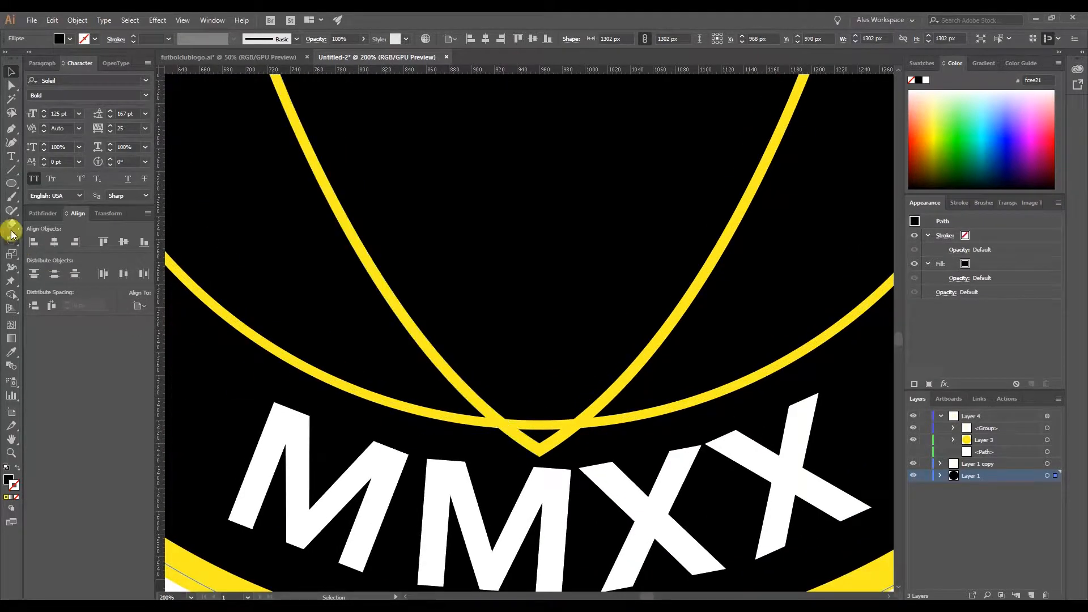
pyautogui.moveTo(11, 224); pyautogui.dragTo(56, 241)
pyautogui.click(535, 429)
pyautogui.click(493, 413)
pyautogui.click(466, 420)
pyautogui.click(427, 412)
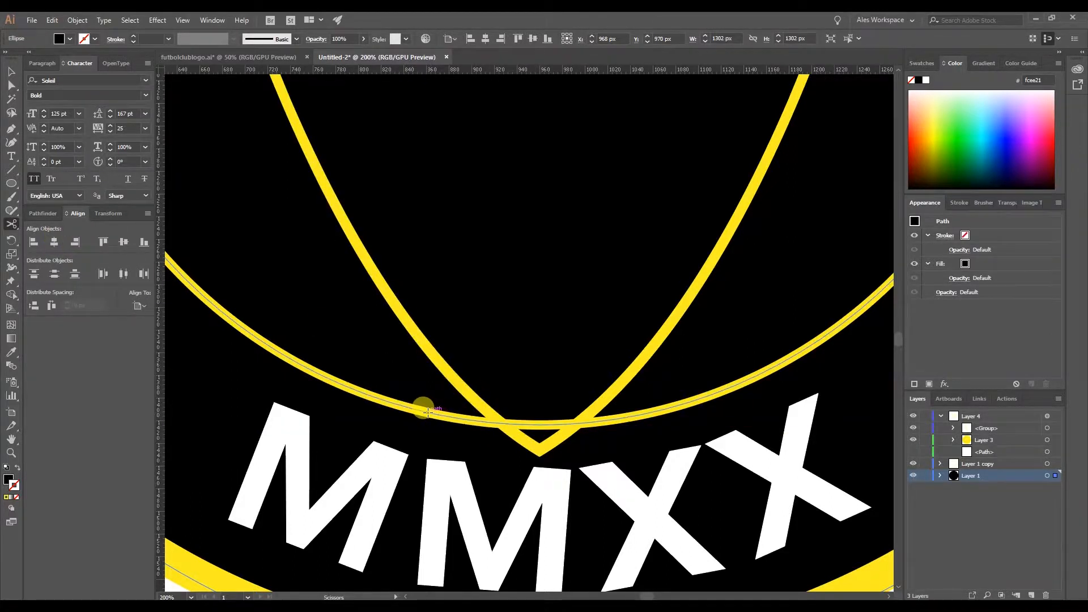
pyautogui.click(939, 472)
pyautogui.click(440, 416)
pyautogui.click(433, 412)
pyautogui.click(432, 412)
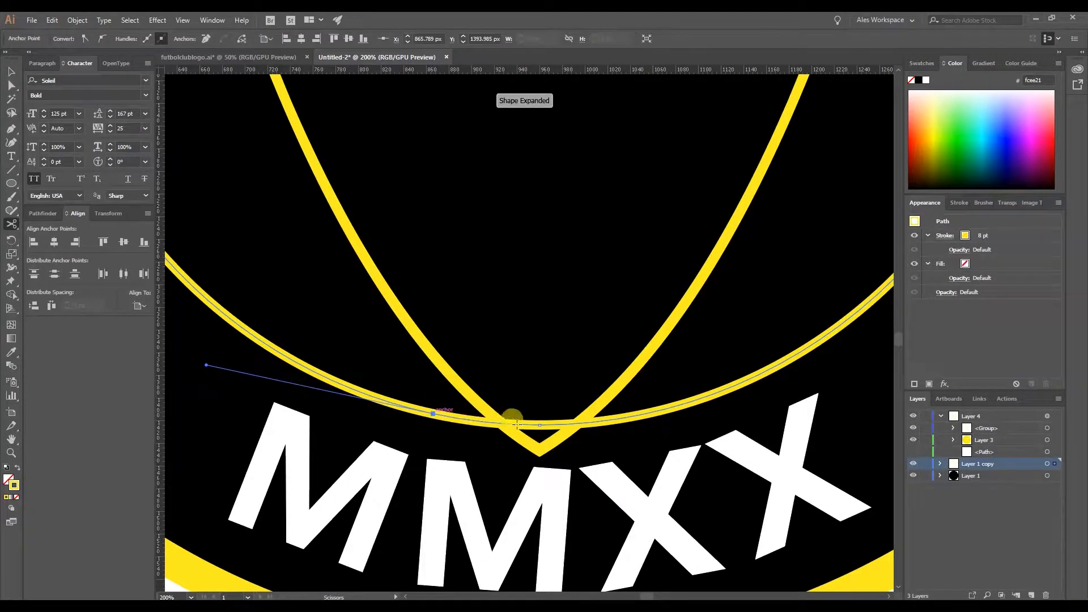
pyautogui.click(644, 413)
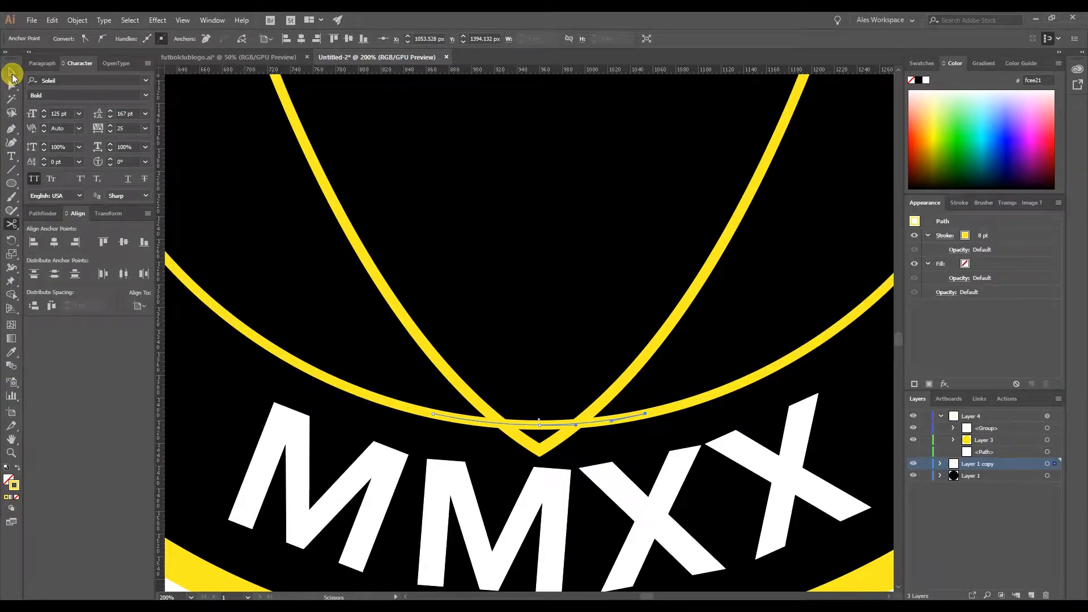
# Delete the cut ring segment crossing the shield's lower tip.
pyautogui.click(12, 74)
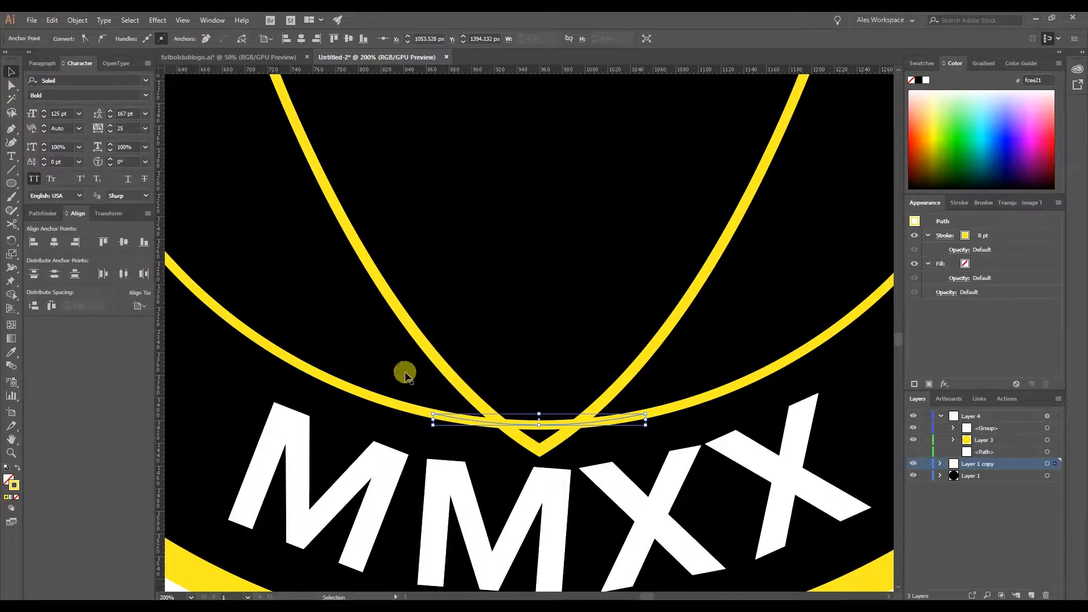
pyautogui.click(566, 426)
pyautogui.press('Delete')
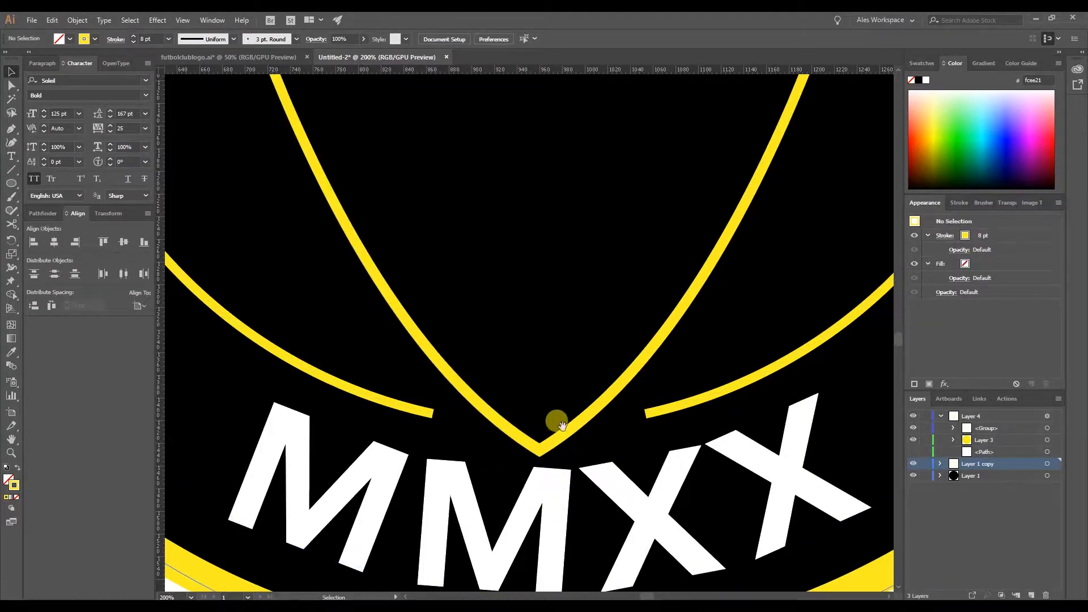
# Cut the inner ring with the Scissors tool on both sides of the shield's upper-left corner and delete the segment between.
pyautogui.hotkey('ctrl', '0')
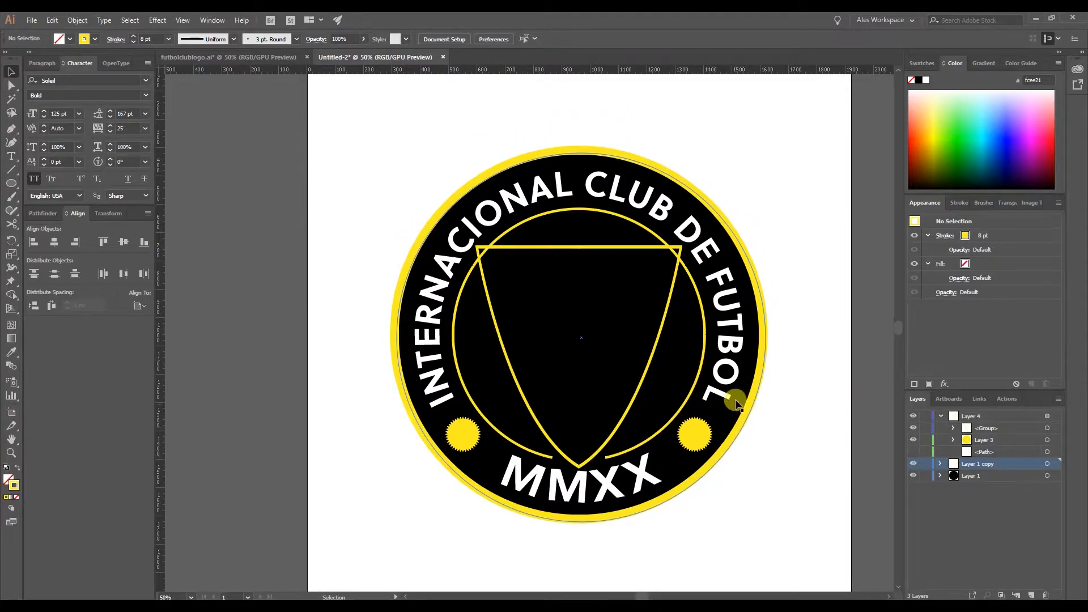
pyautogui.scroll(-1, 535, 447)
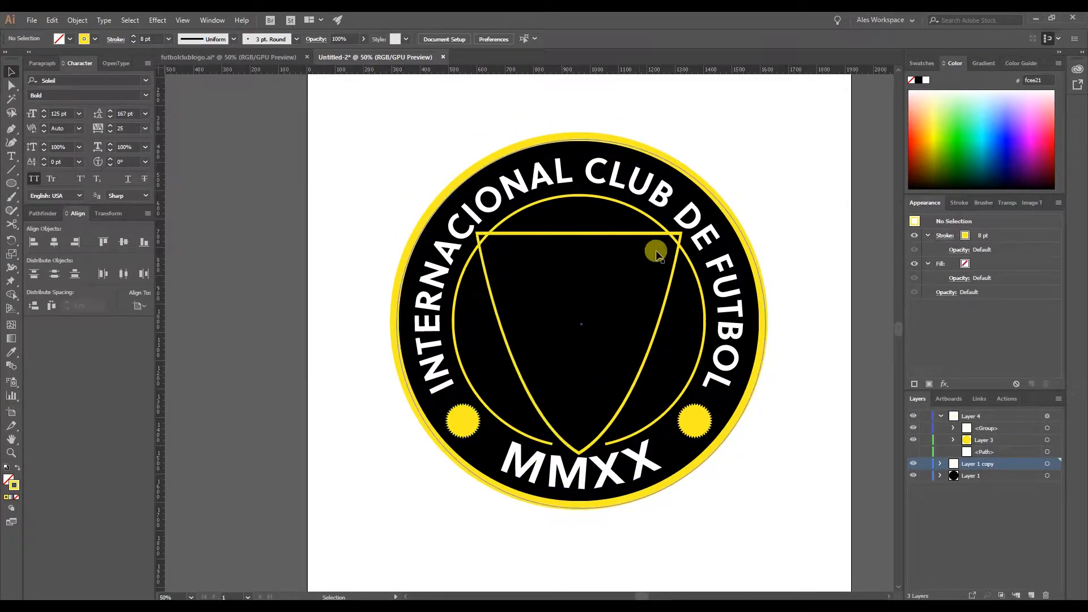
pyautogui.hotkey('ctrl', '1')
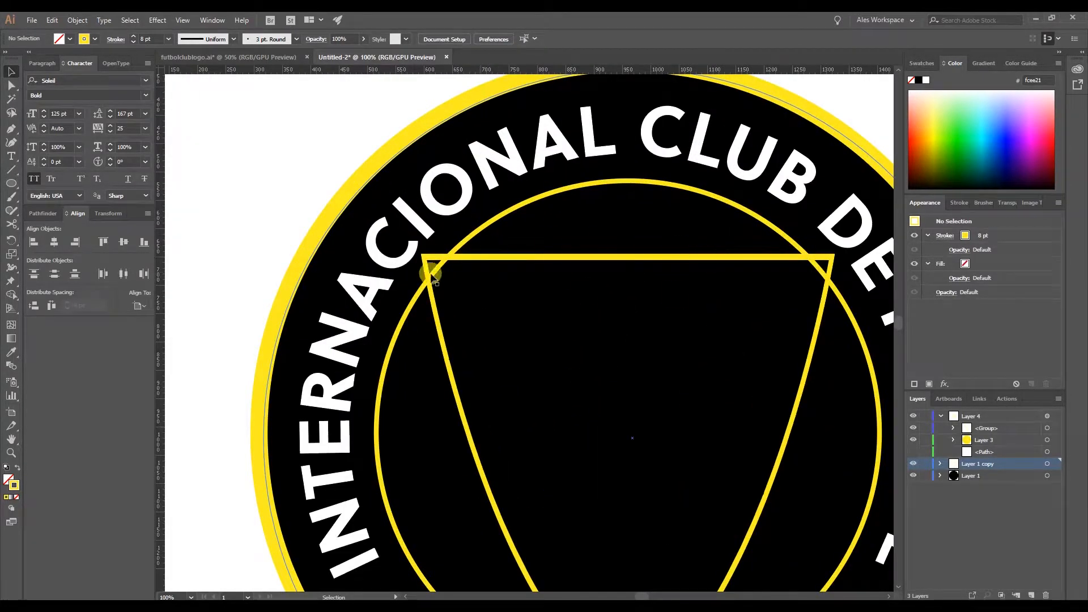
pyautogui.hotkey('ctrl', '=')
pyautogui.scroll(2, 709, 260)
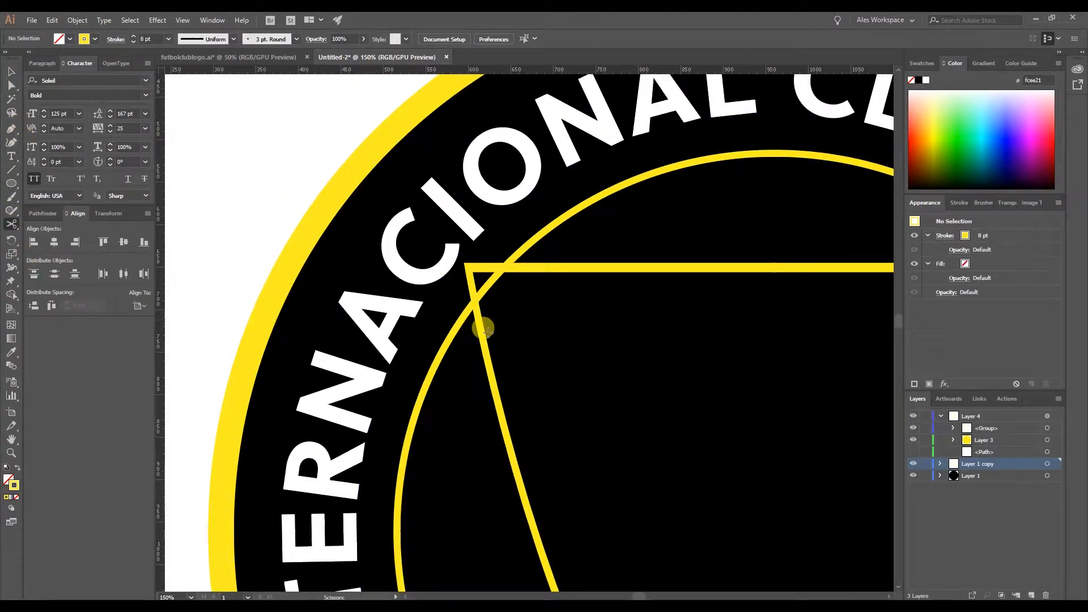
pyautogui.click(457, 324)
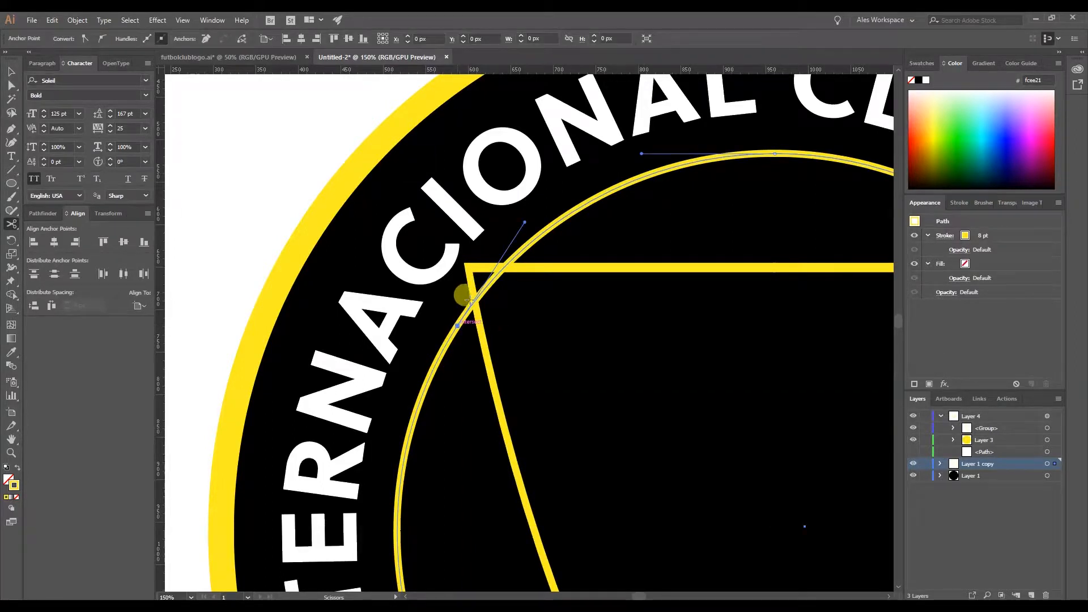
pyautogui.click(522, 247)
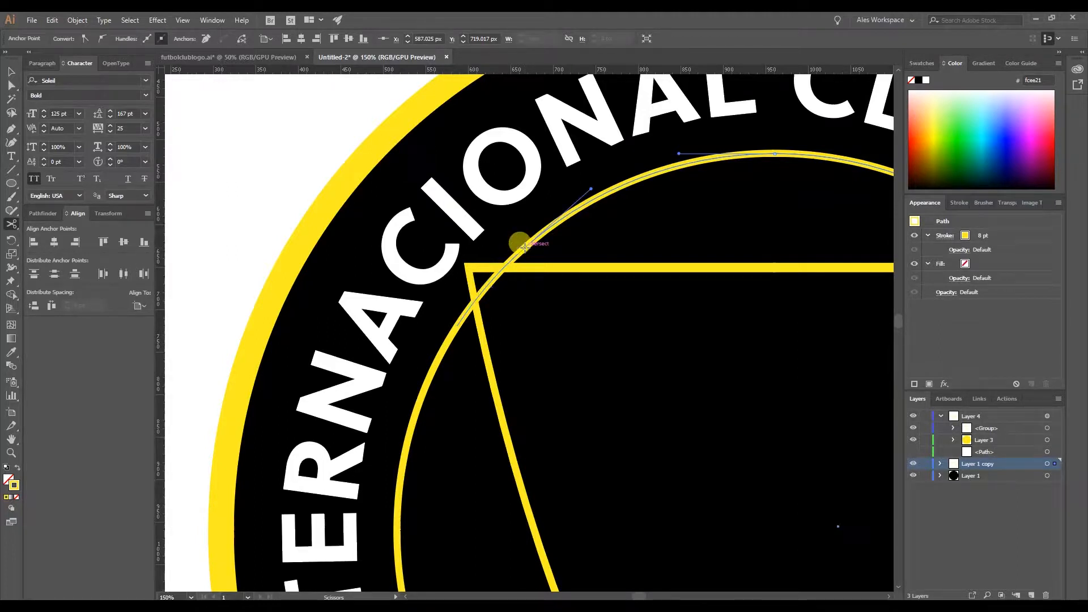
pyautogui.click(11, 72)
pyautogui.click(502, 294)
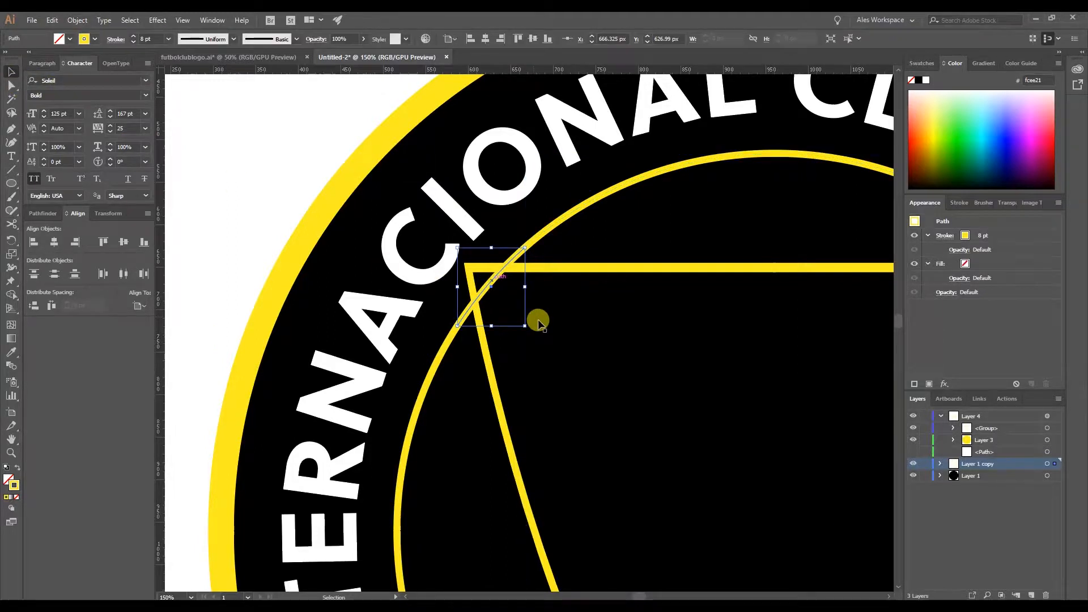
pyautogui.press('Delete')
# Cut the inner ring with the Scissors tool around the shield's upper-right corner and delete the segment crossing it.
pyautogui.hotkey('ctrl', '-')
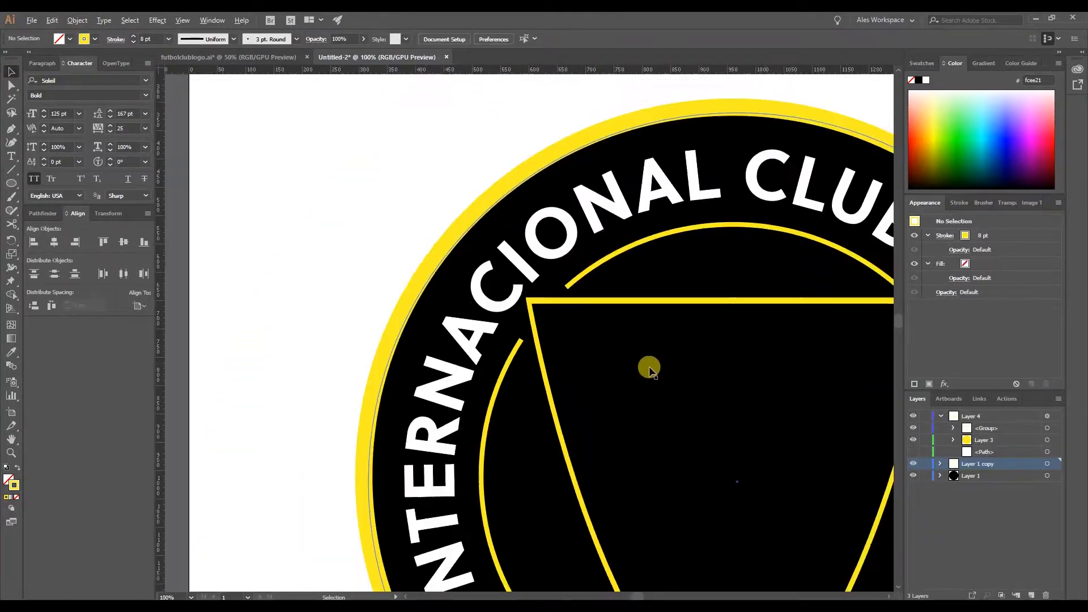
pyautogui.moveTo(627, 592)
pyautogui.mouseDown()
pyautogui.moveTo(656, 595)
pyautogui.moveTo(644, 590)
pyautogui.mouseUp()
pyautogui.hotkey('ctrl', '+')
pyautogui.hotkey('ctrl', '+')
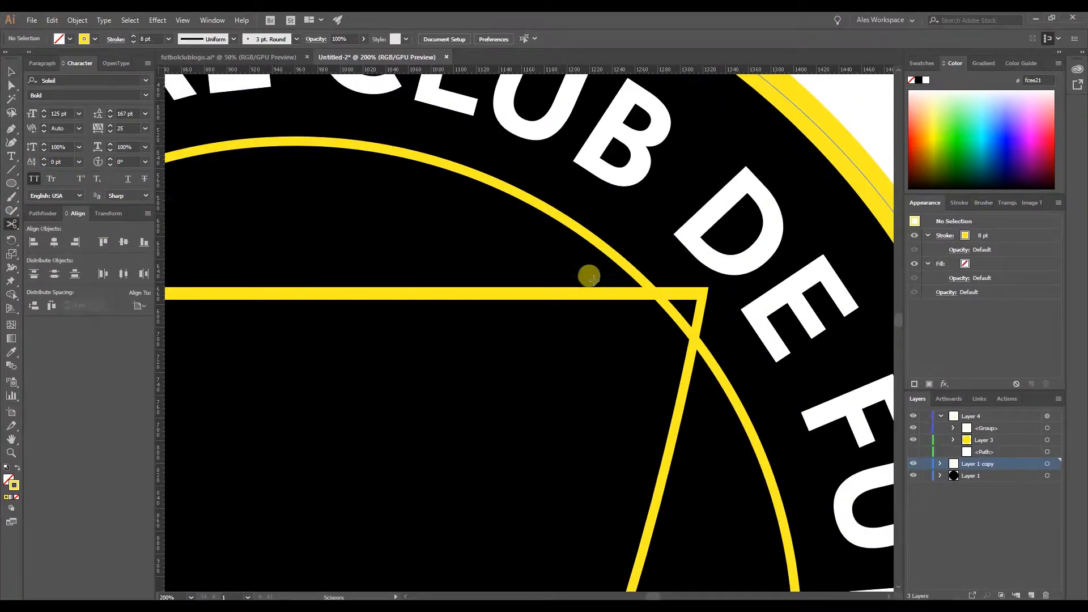
pyautogui.press('c')
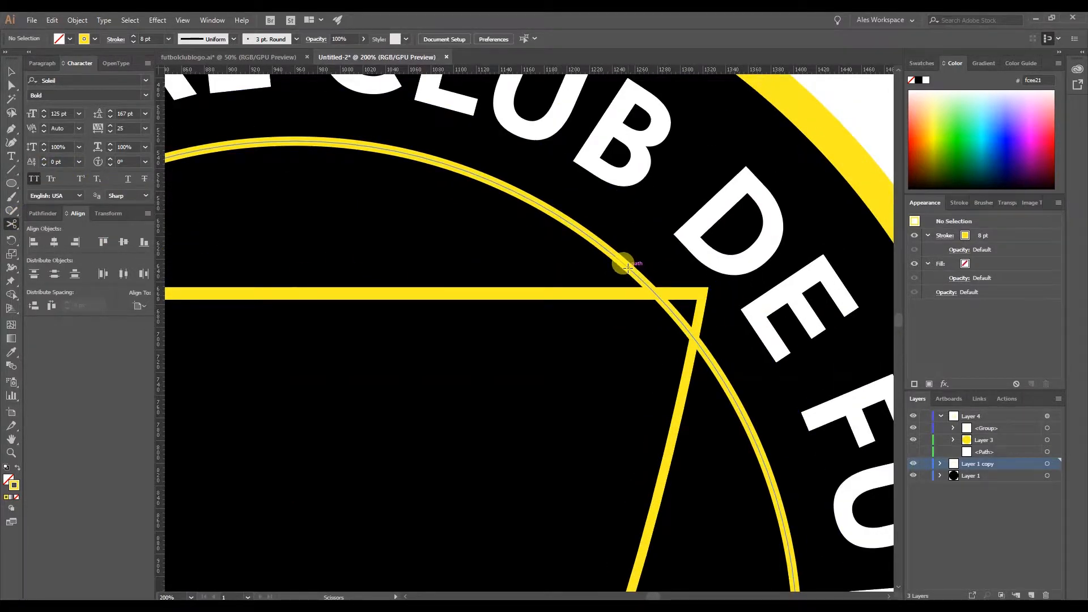
pyautogui.click(628, 267)
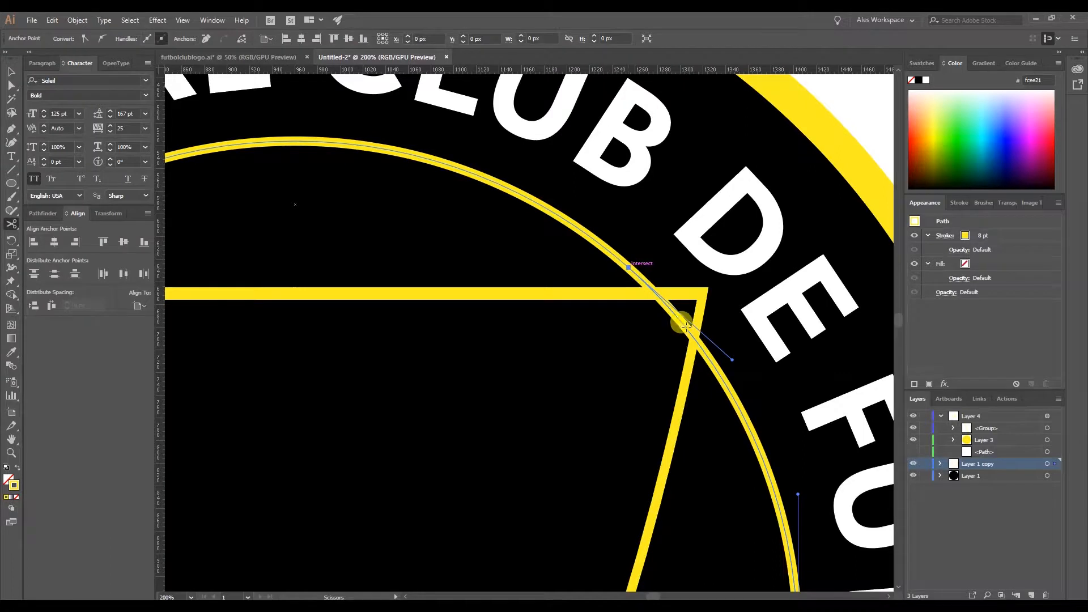
pyautogui.click(713, 365)
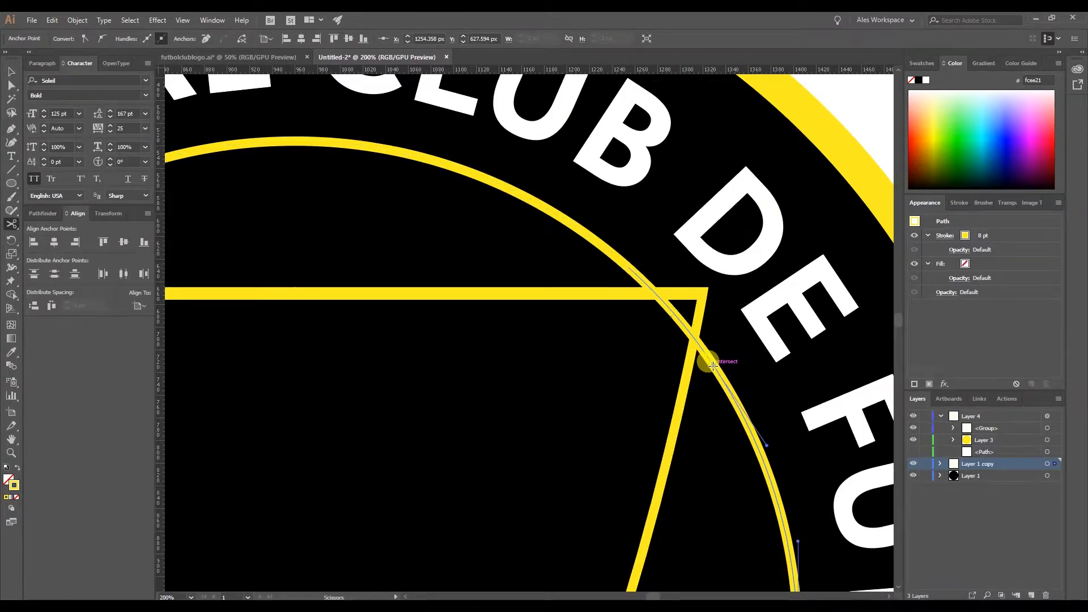
pyautogui.click(11, 71)
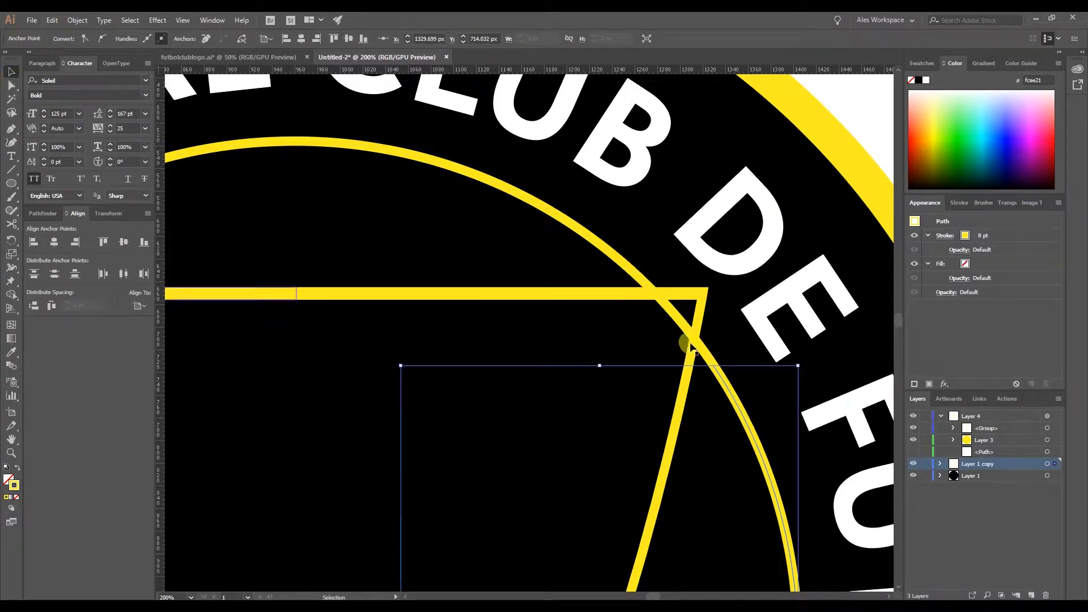
pyautogui.click(680, 317)
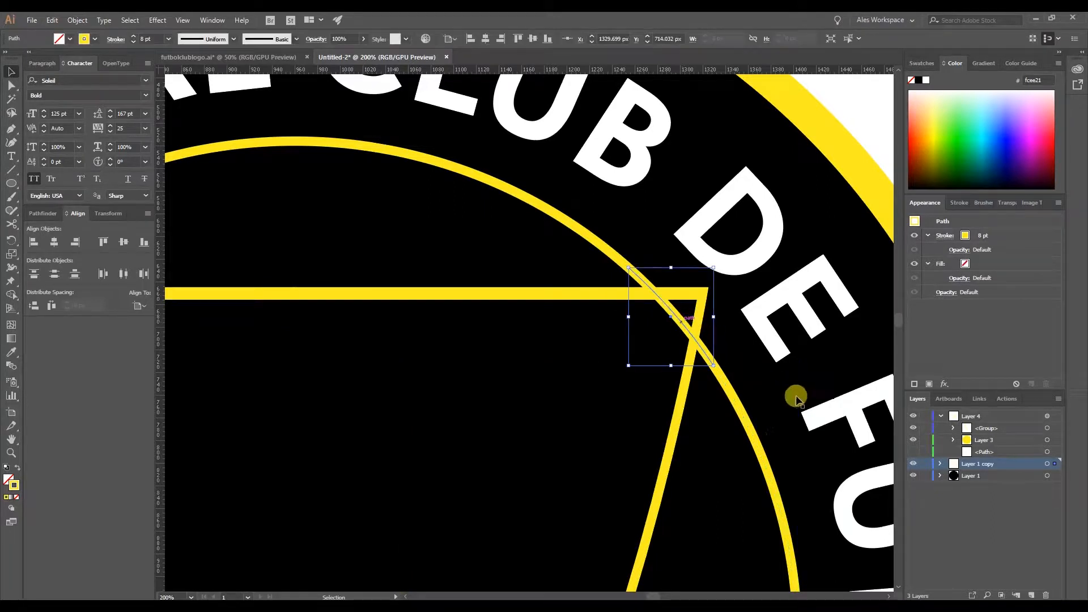
pyautogui.press('Delete')
# Apply a round cap to the stroke of the inner ring's right-hand arc.
pyautogui.hotkey('ctrl', '-')
pyautogui.hotkey('ctrl', '-')
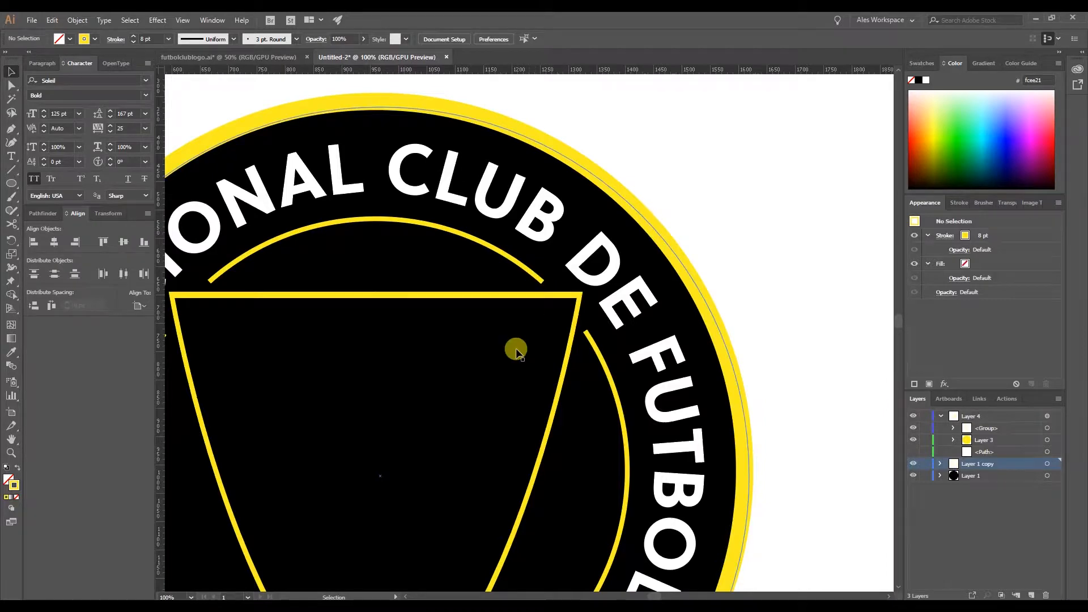
pyautogui.scroll(-2, 334, 358)
pyautogui.scroll(-3, 334, 358)
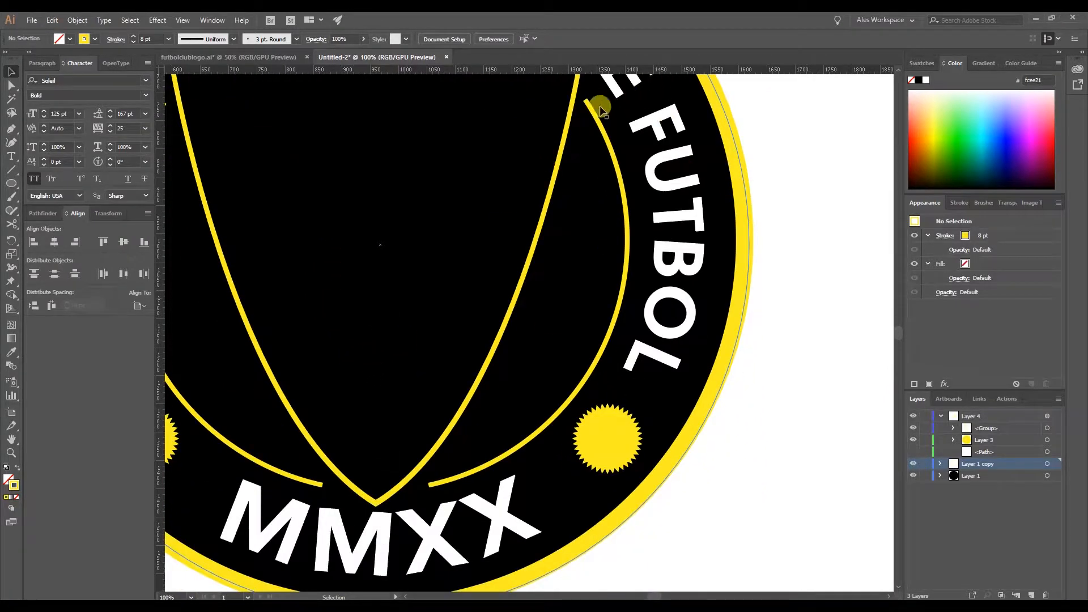
pyautogui.click(602, 123)
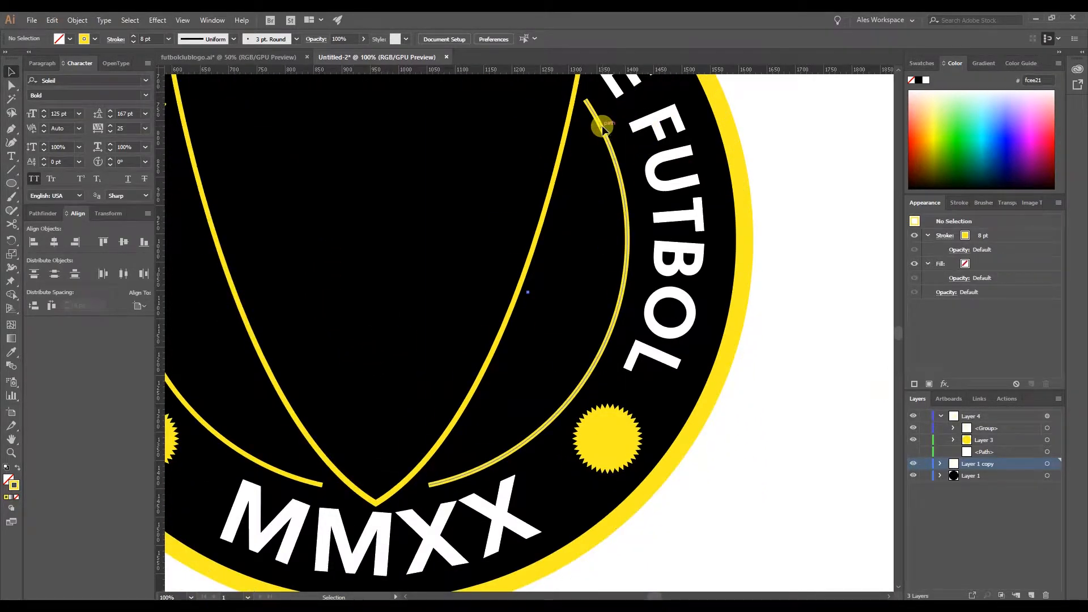
pyautogui.click(944, 237)
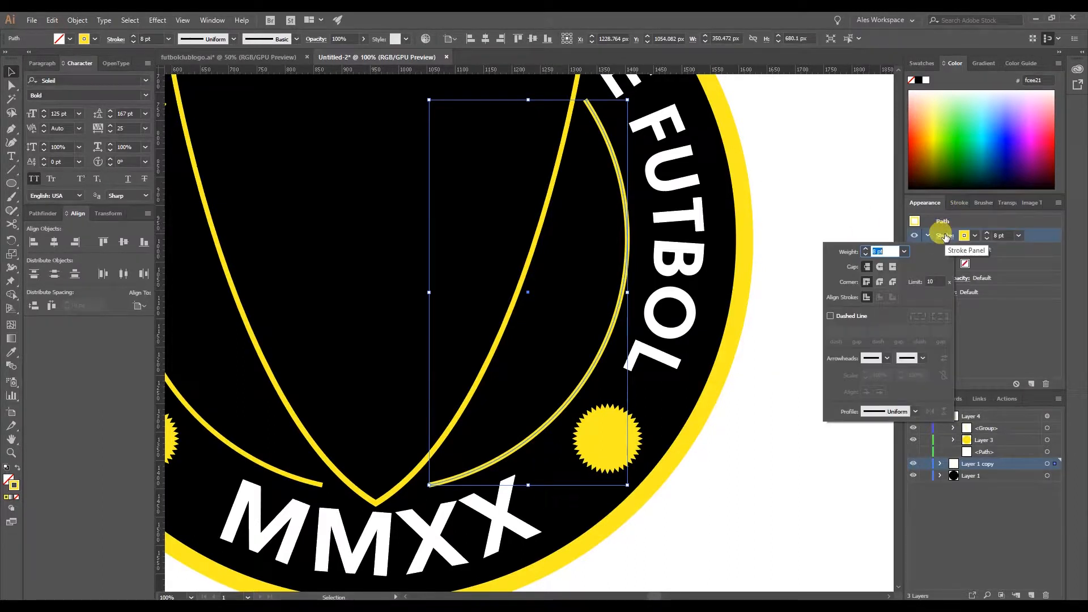
pyautogui.click(880, 266)
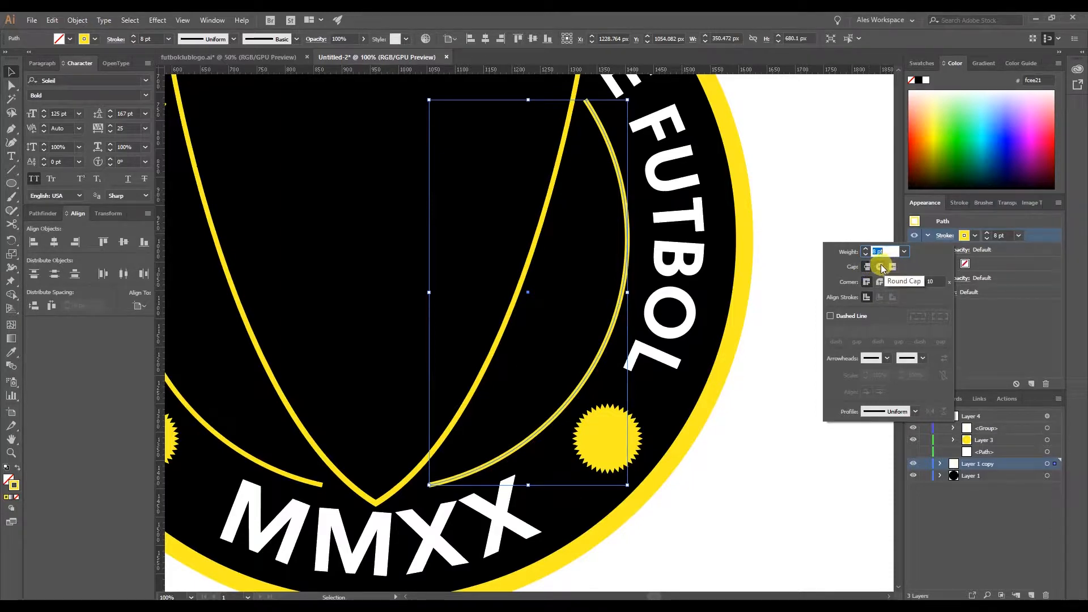
pyautogui.click(587, 164)
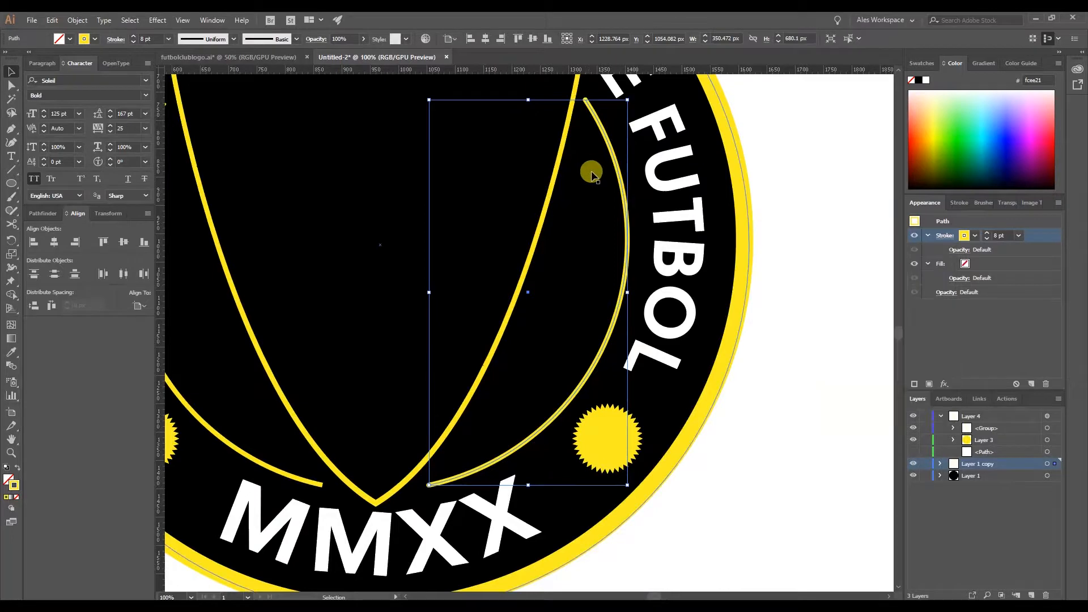
pyautogui.click(818, 185)
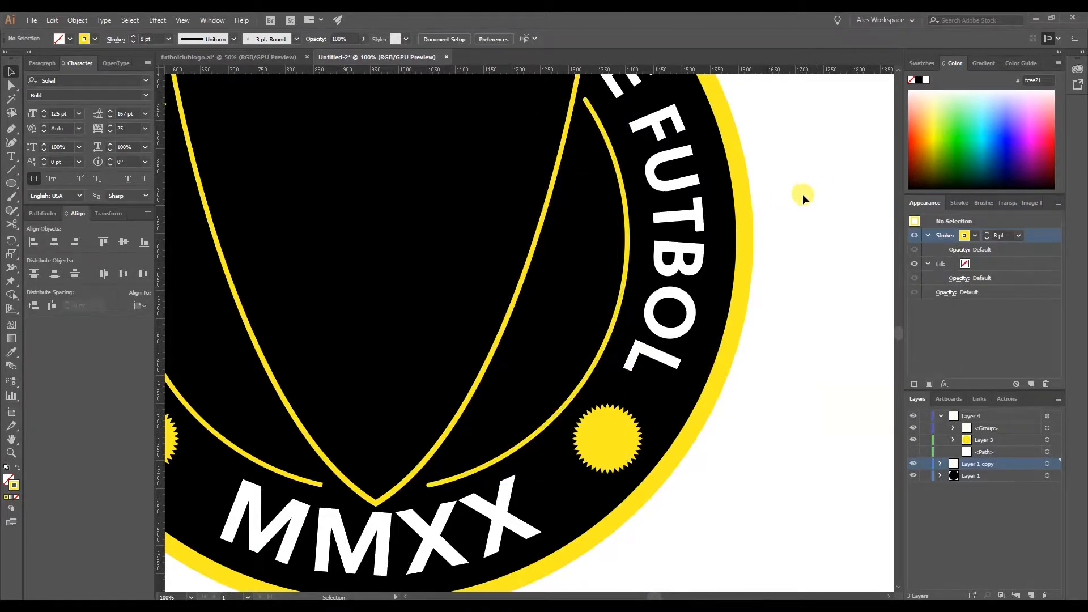
# Apply a round cap to the stroke of the inner ring's left-hand arc.
pyautogui.scroll(-2, 497, 304)
pyautogui.scroll(1, 497, 299)
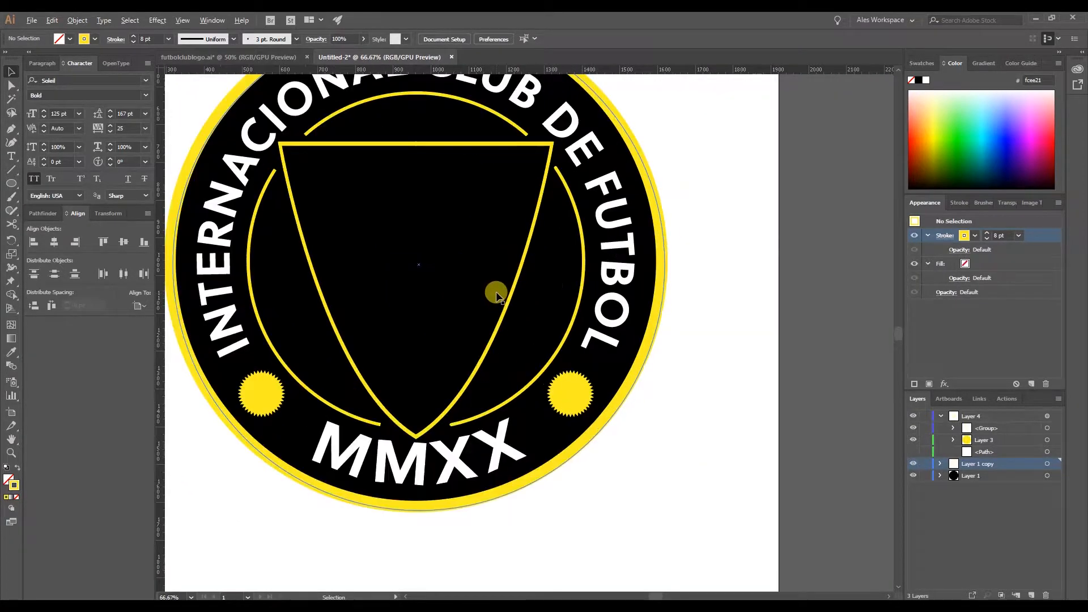
pyautogui.click(377, 423)
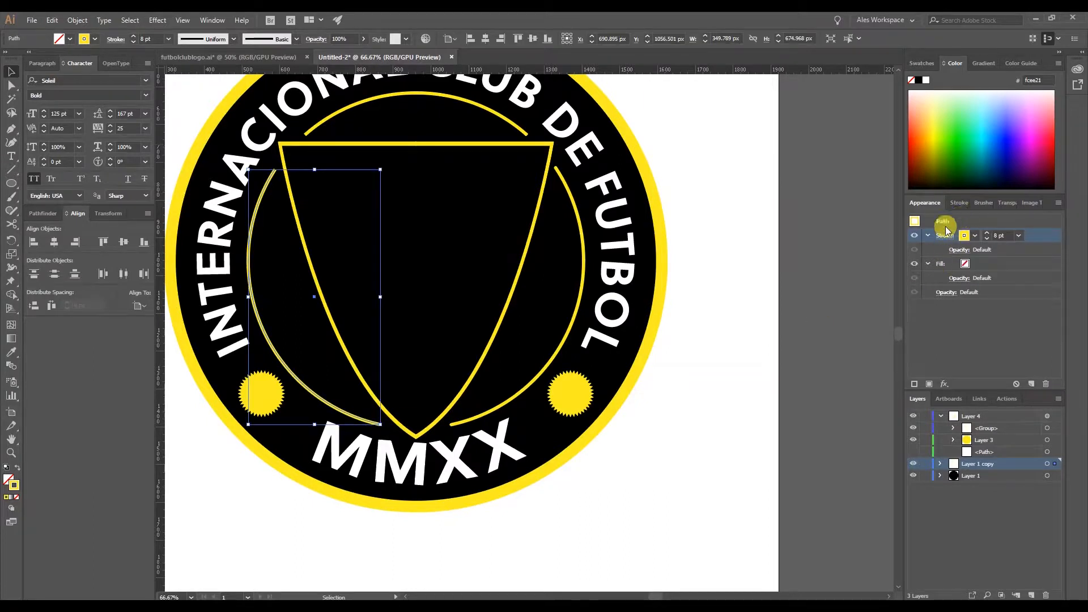
pyautogui.click(949, 244)
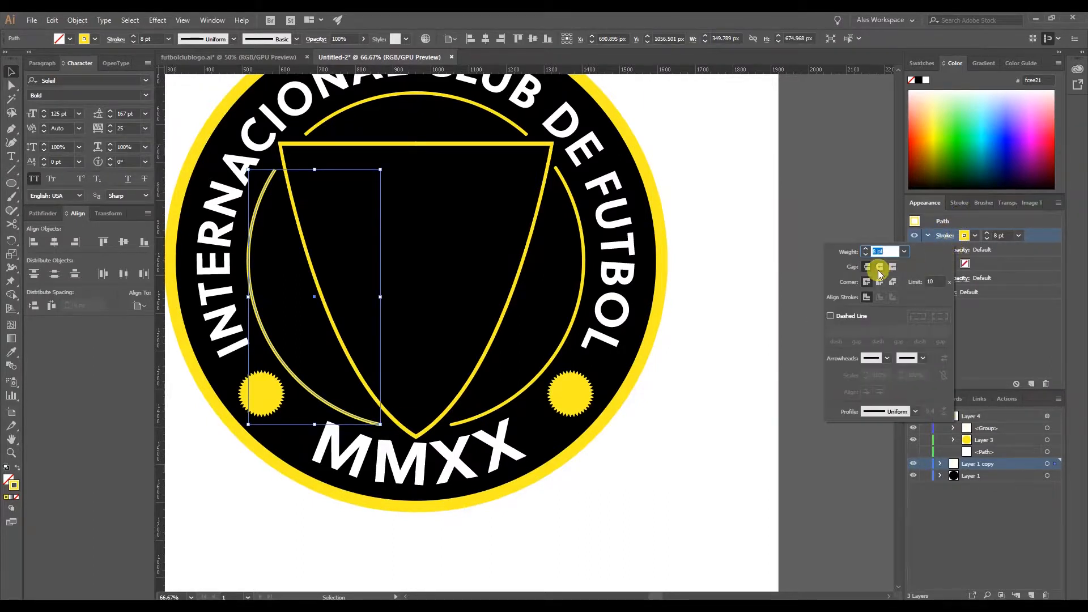
pyautogui.click(713, 125)
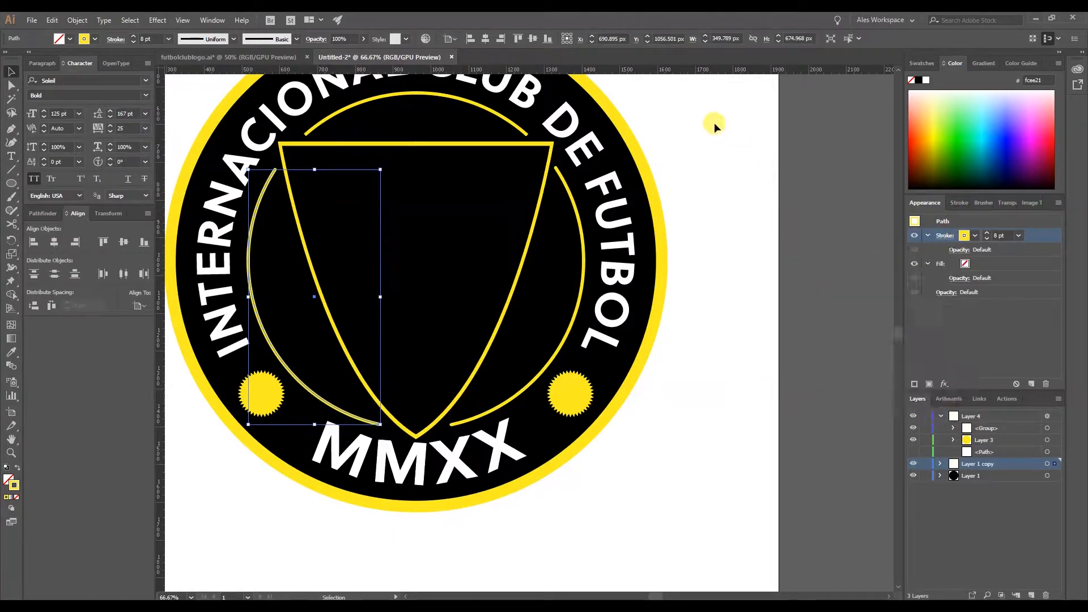
# Apply a round cap to the stroke of the inner ring's arc above the shield.
pyautogui.click(401, 105)
pyautogui.click(403, 98)
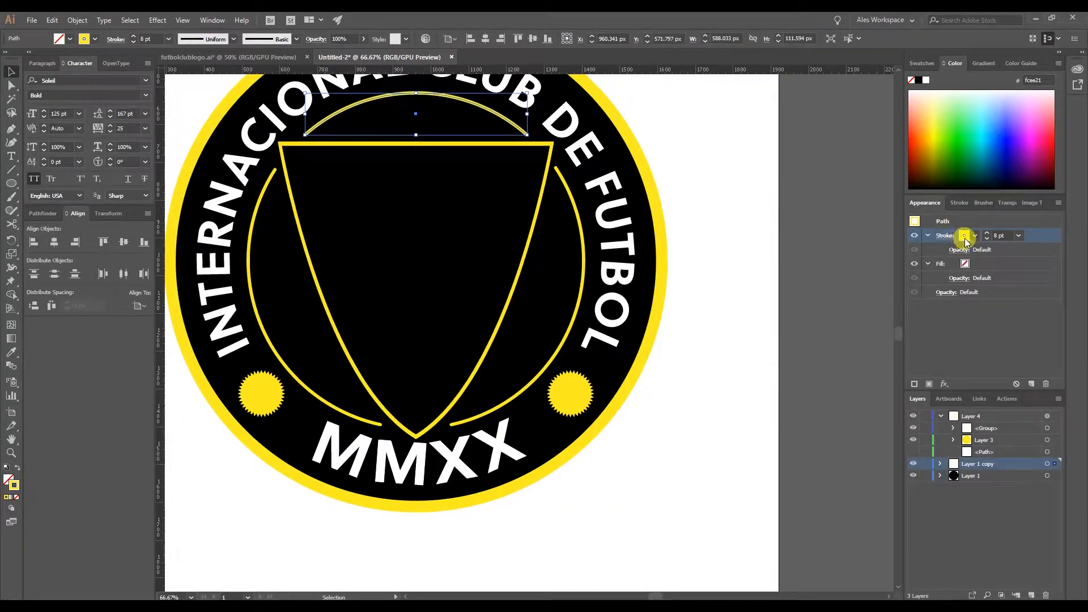
pyautogui.click(945, 236)
pyautogui.click(876, 268)
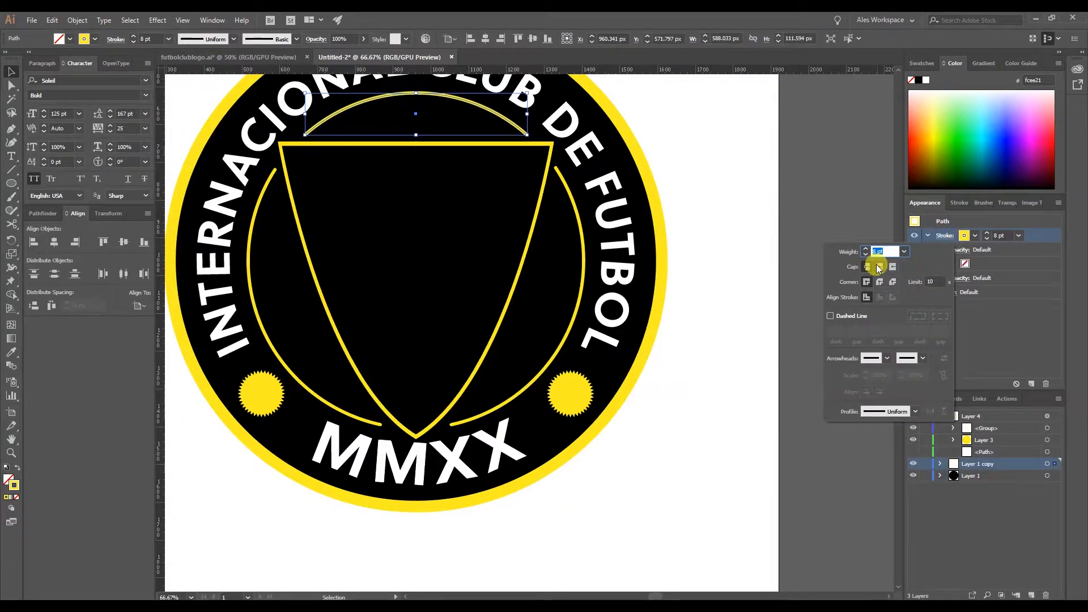
pyautogui.click(838, 163)
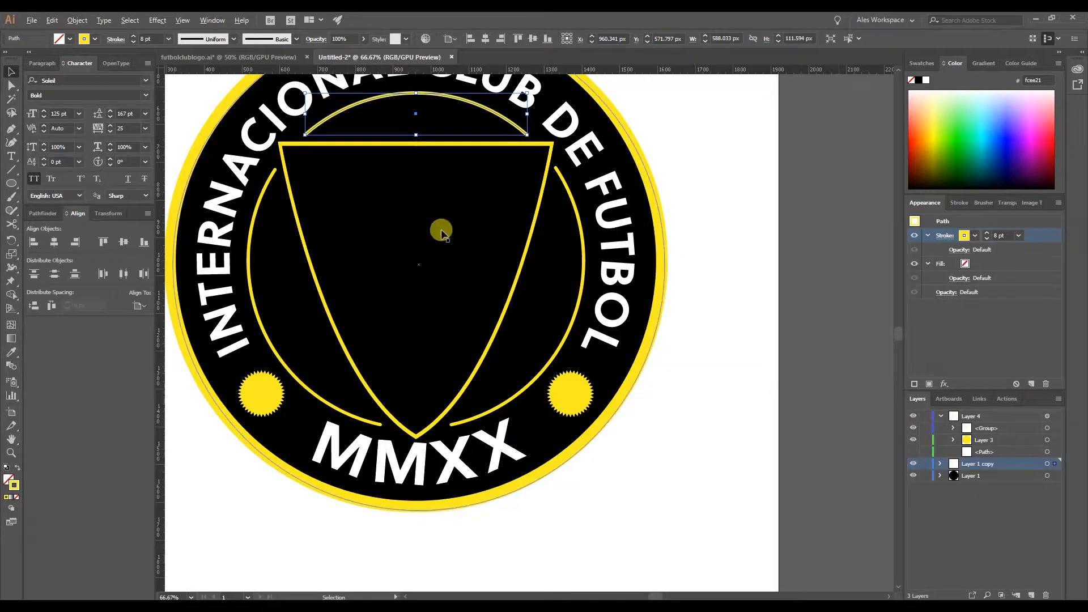
pyautogui.scroll(-1, 462, 235)
pyautogui.click(730, 206)
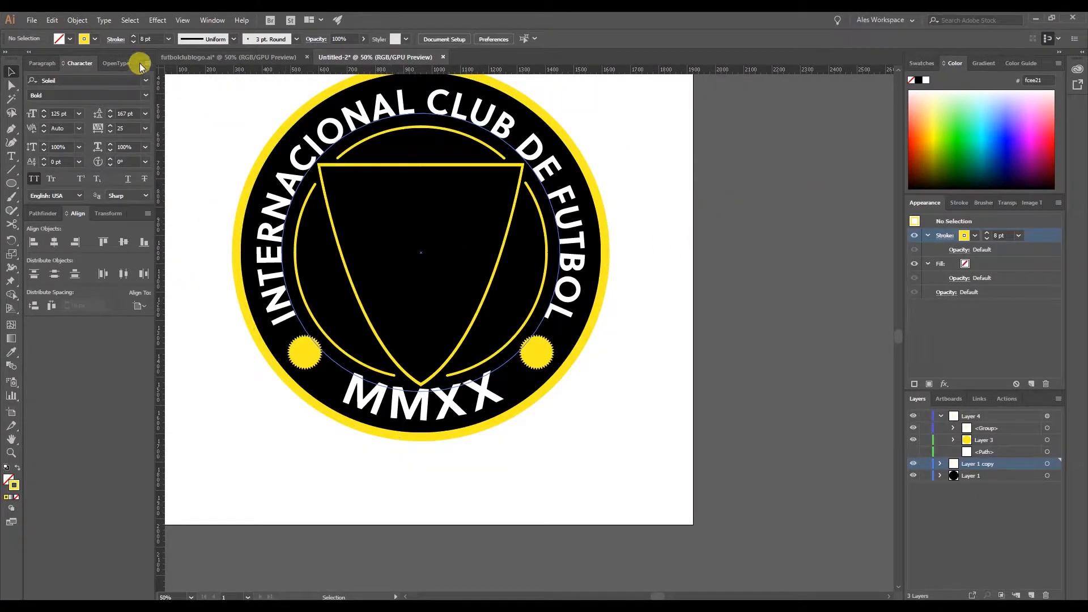
# Examine the finished badge in the futbolclublogo.ai document for reference and return to the untitled badge document.
pyautogui.click(258, 57)
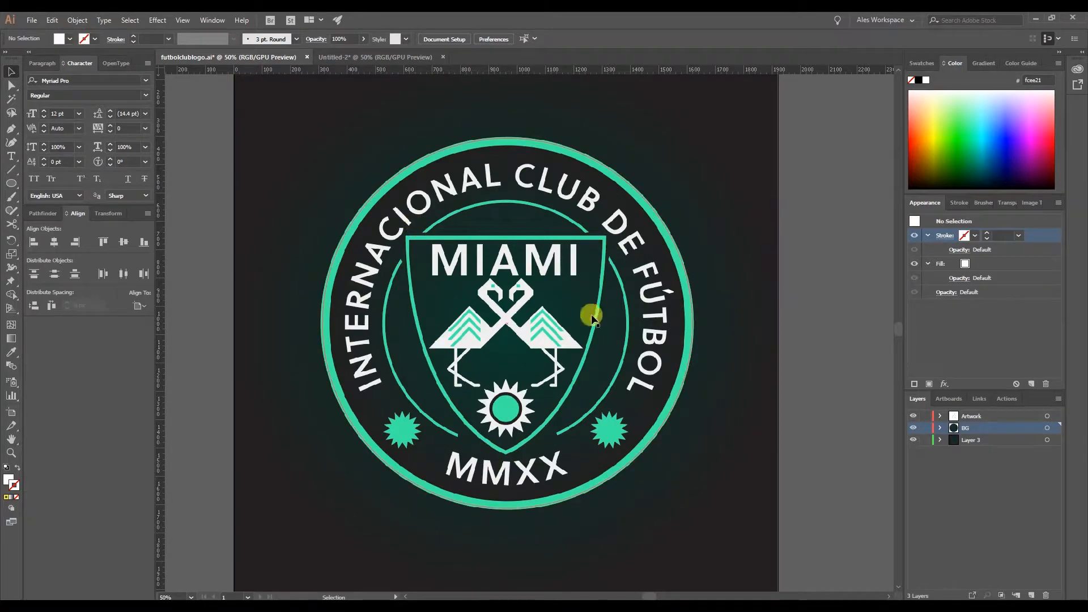
pyautogui.click(355, 57)
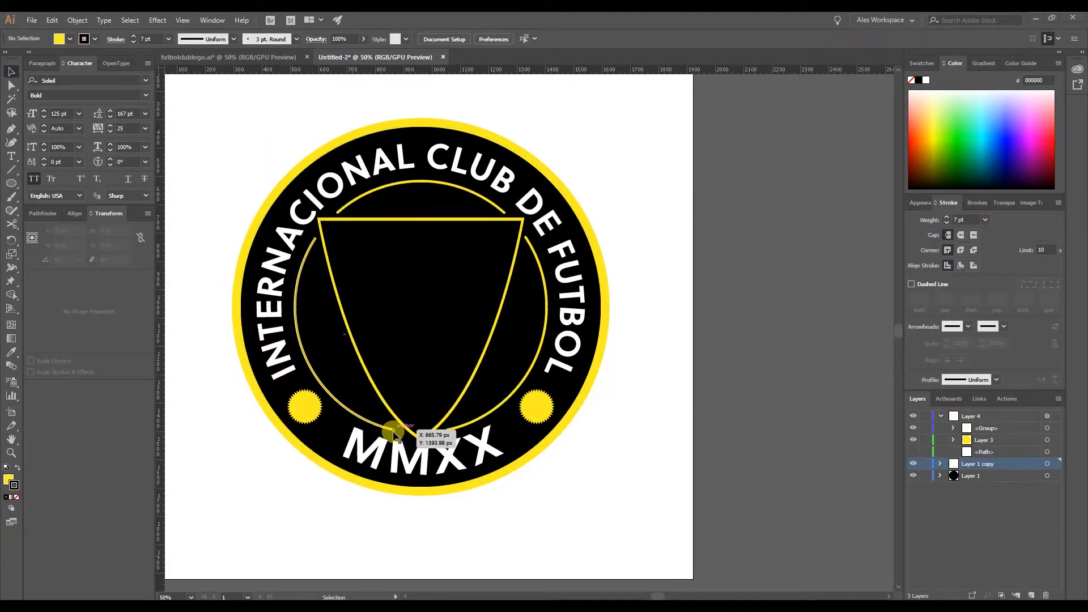
pyautogui.click(317, 293)
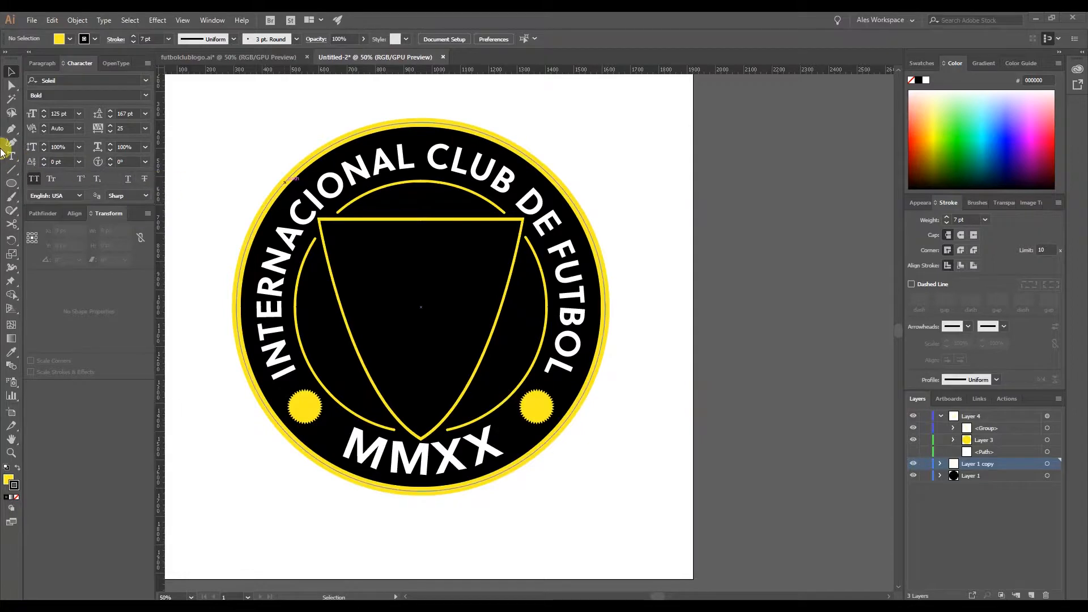
# Add a point text reading MIAMI in the upper part of the shield.
pyautogui.click(13, 161)
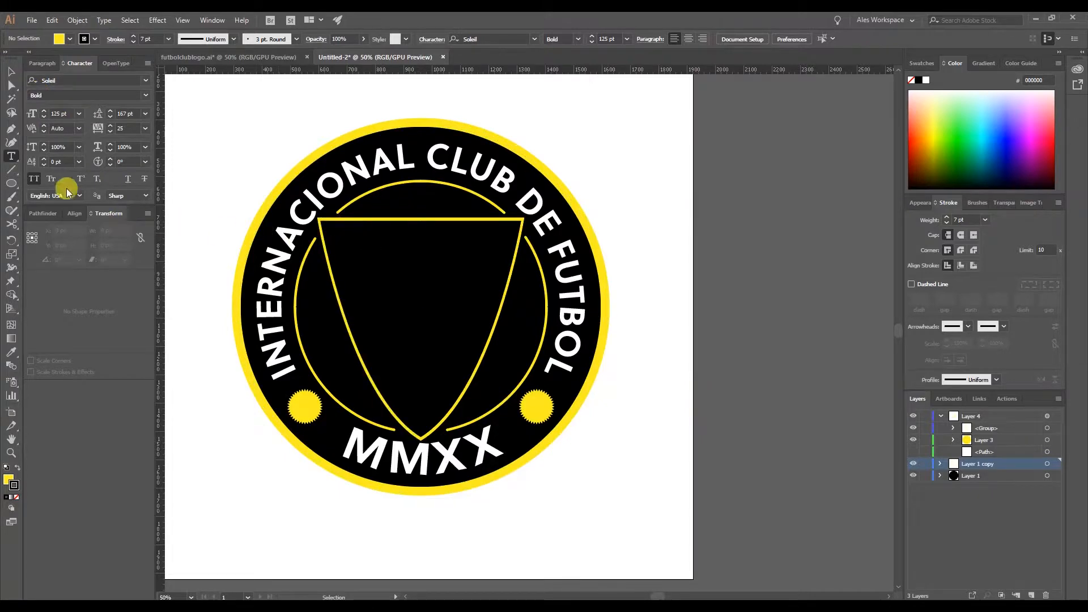
pyautogui.click(392, 250)
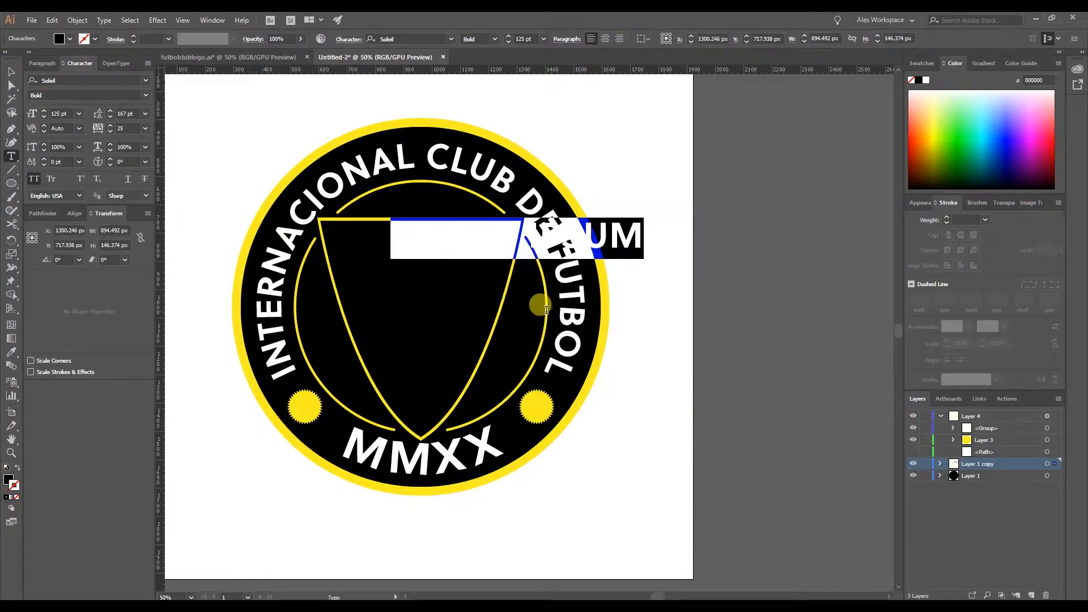
pyautogui.press('BackSpace')
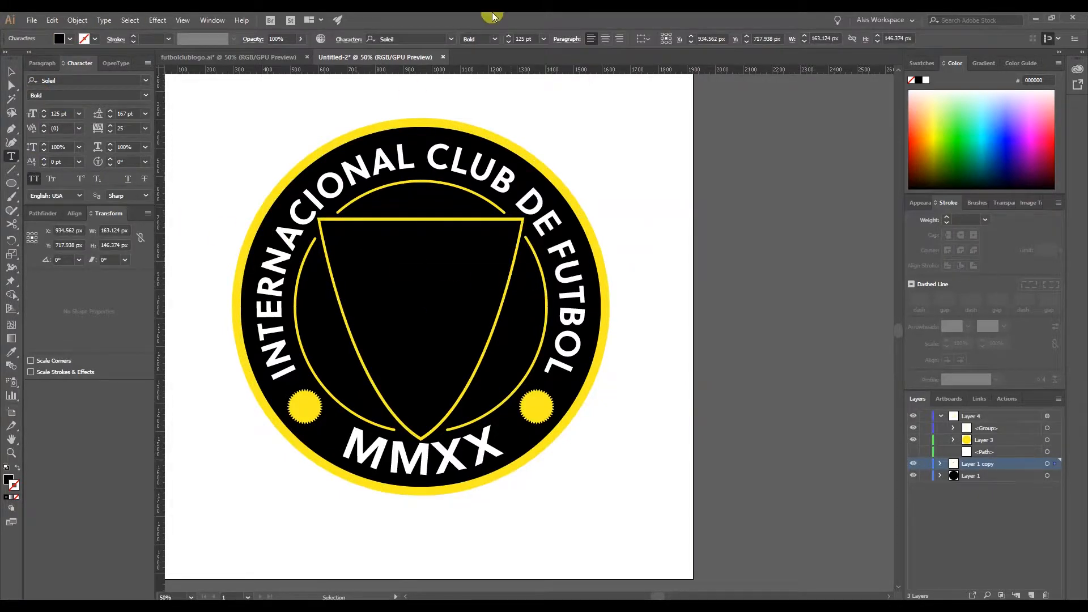
# Try to colour all of the MIAMI text white.
pyautogui.click(925, 80)
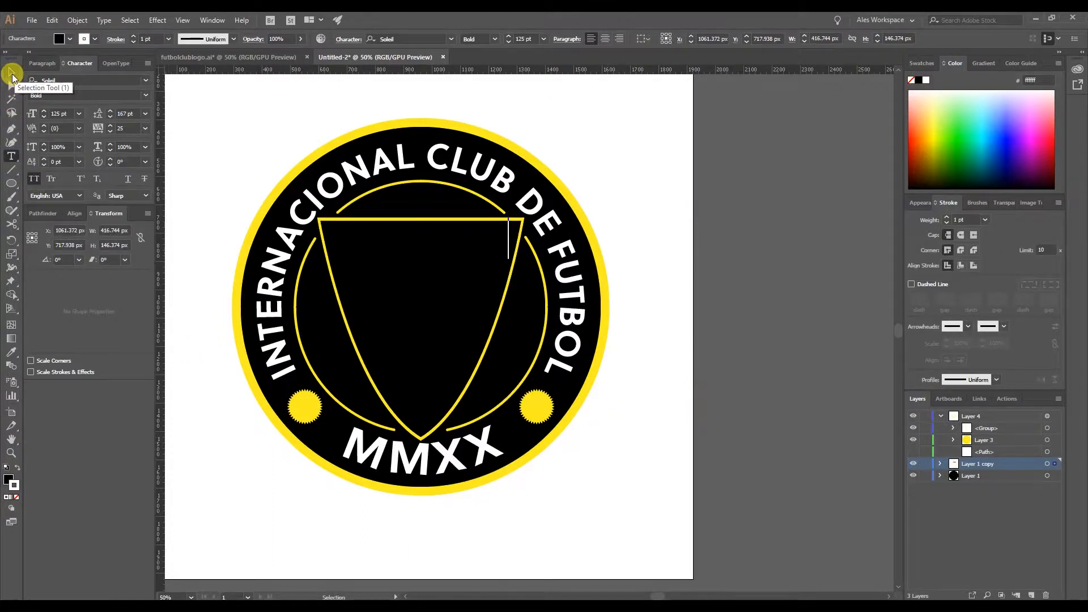
pyautogui.hotkey('ctrl', 'a')
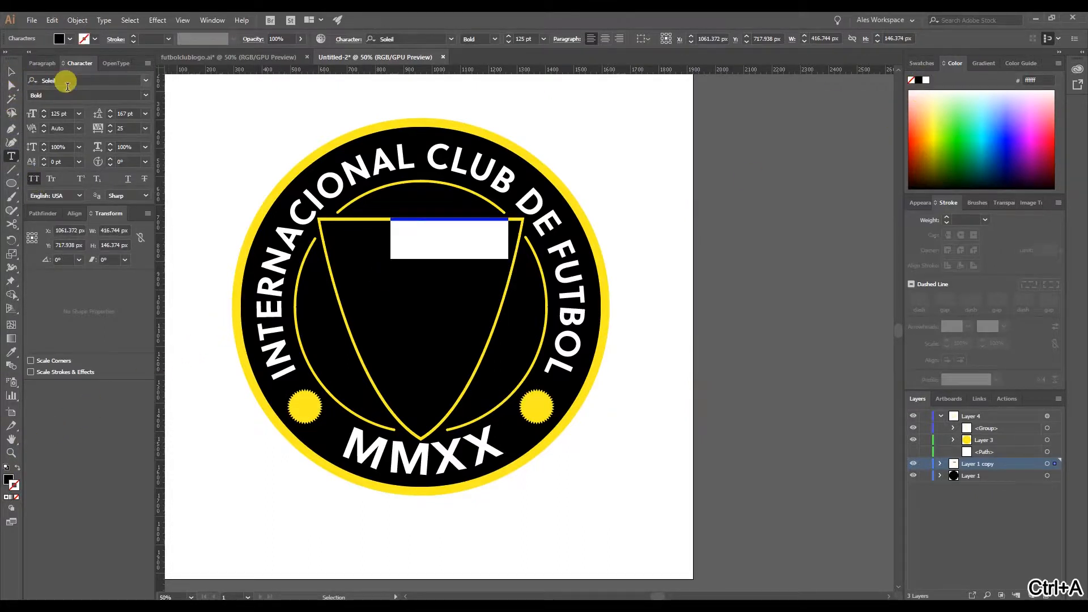
pyautogui.click(926, 80)
pyautogui.click(11, 72)
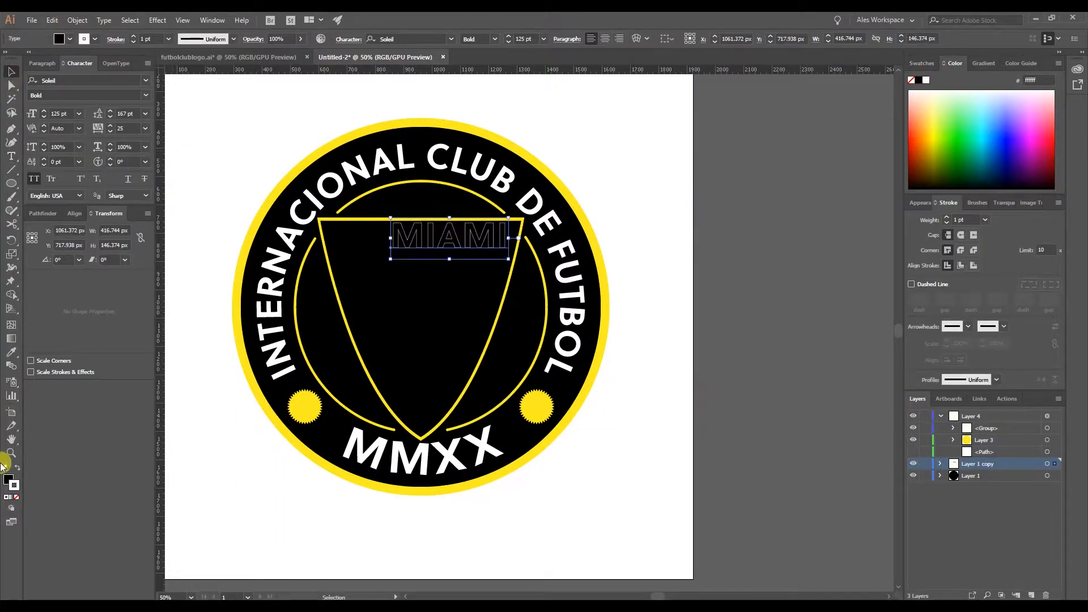
# Move the MIAMI text down and left within the shield and give it a white fill with no stroke.
pyautogui.moveTo(474, 248); pyautogui.dragTo(452, 283)
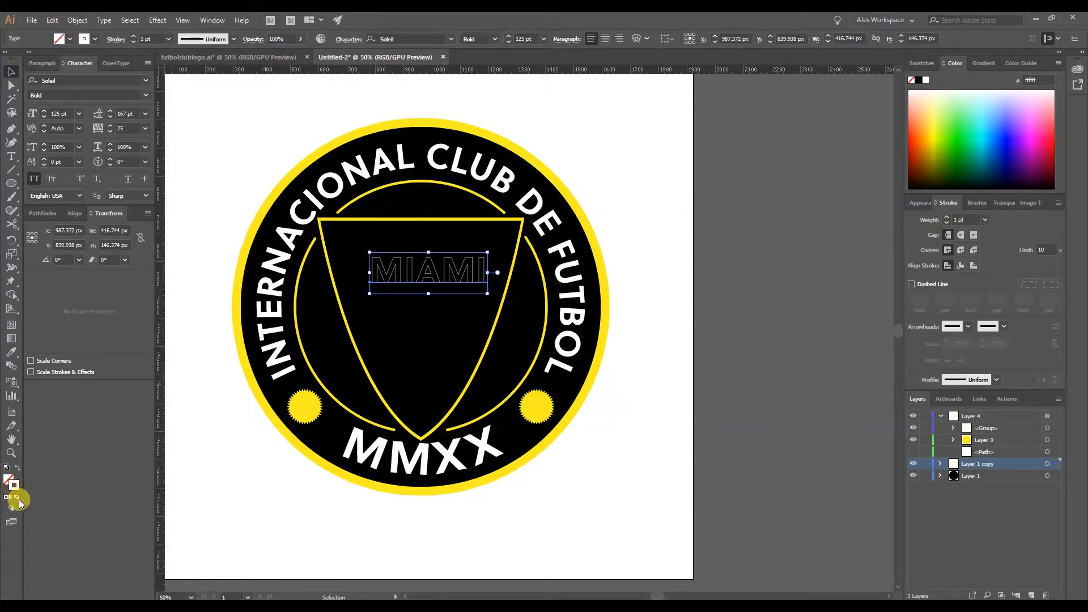
pyautogui.click(17, 498)
pyautogui.click(8, 481)
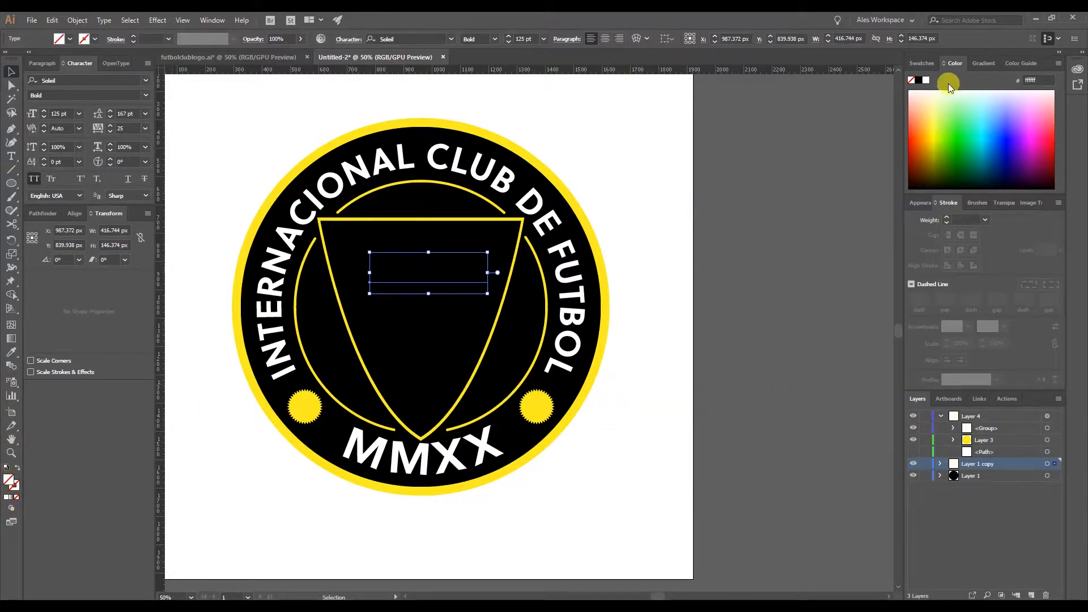
pyautogui.click(926, 80)
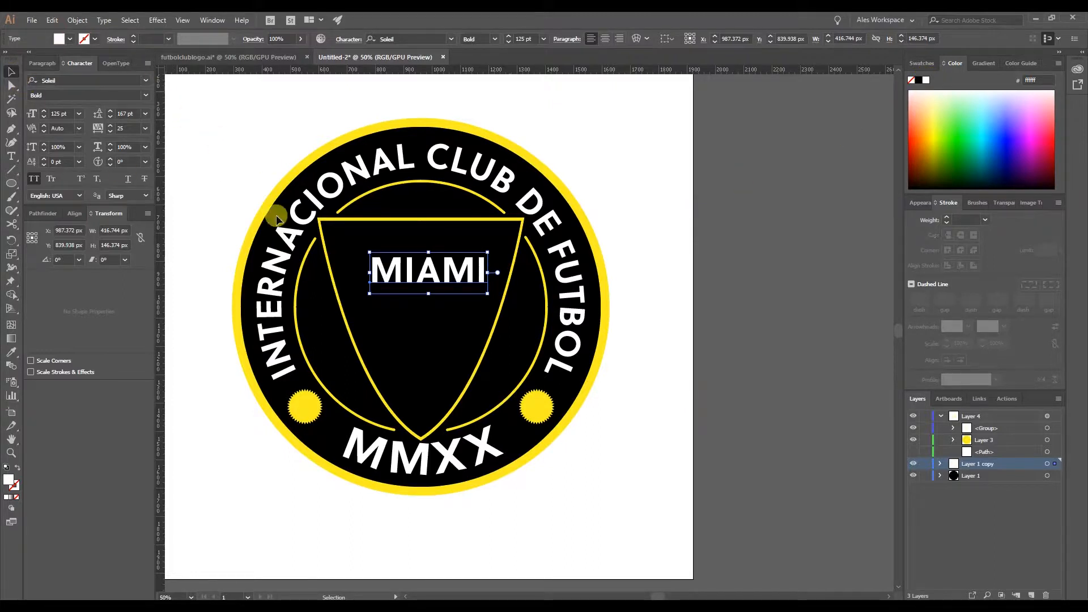
pyautogui.click(702, 316)
# Enlarge the MIAMI text to about 141 pt just below the shield's top edge and set its tracking to 80.
pyautogui.click(454, 267)
pyautogui.moveTo(437, 277); pyautogui.dragTo(486, 270)
pyautogui.click(110, 126)
pyautogui.click(111, 126)
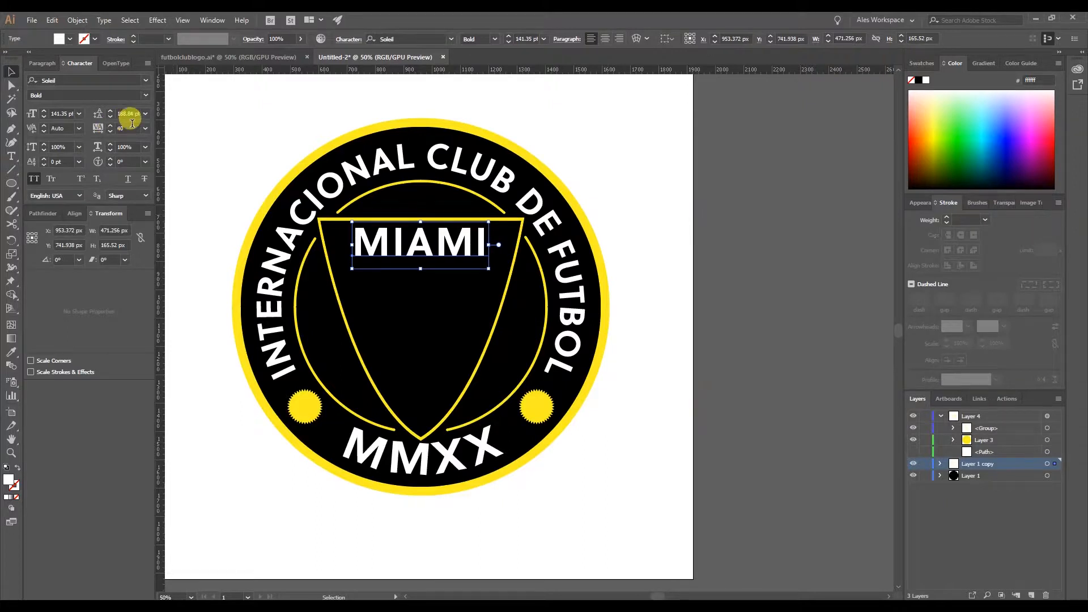
pyautogui.click(129, 128)
pyautogui.press('Return')
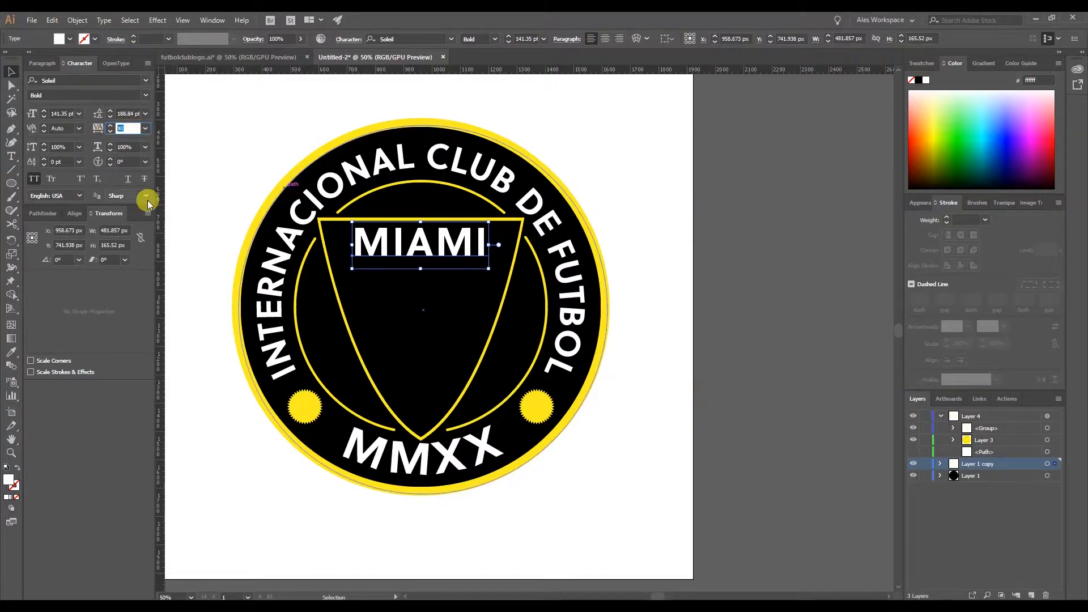
pyautogui.write('80')
pyautogui.press('Tab')
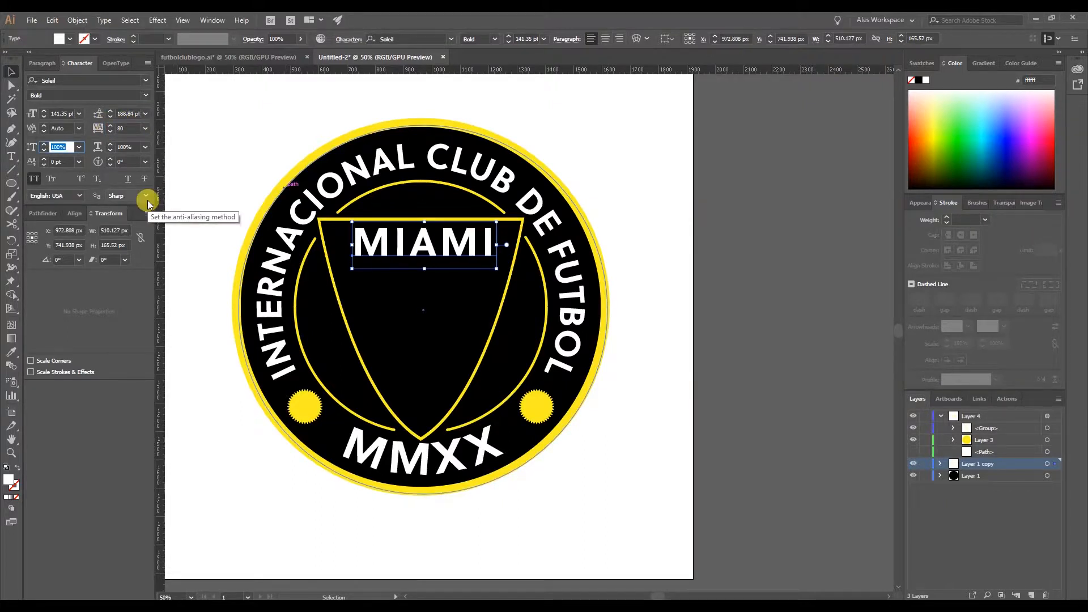
# Centre the MIAMI text horizontally on the artboard.
pyautogui.click(12, 72)
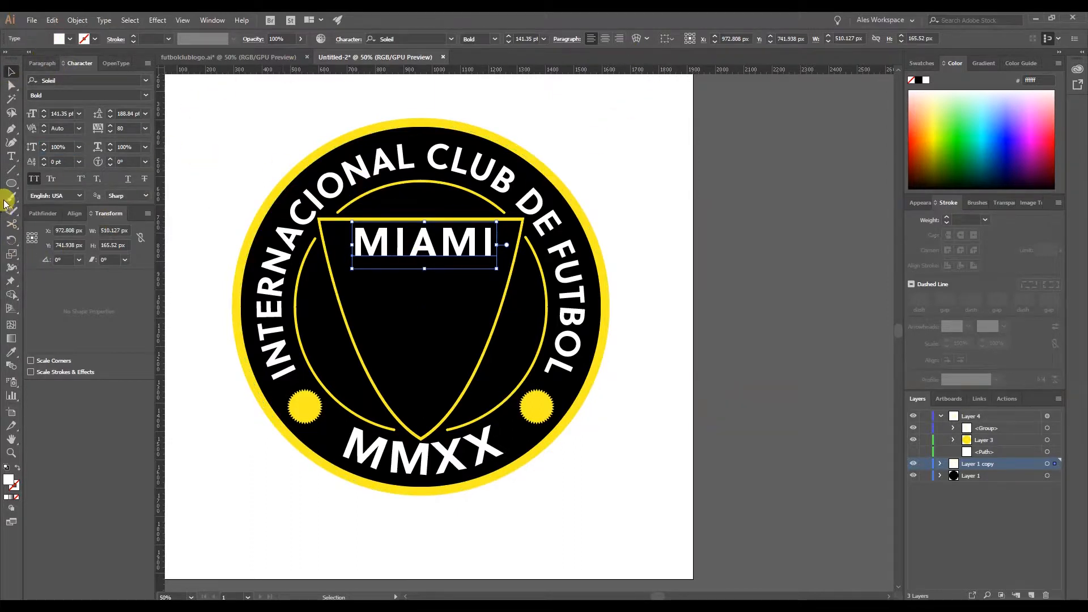
pyautogui.click(74, 213)
pyautogui.click(139, 305)
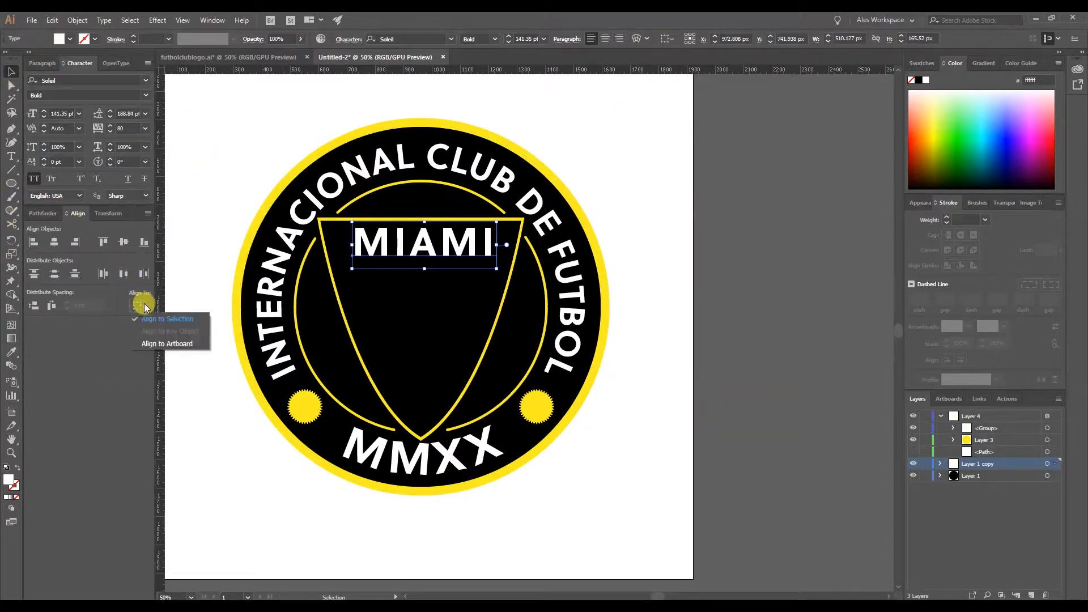
pyautogui.click(173, 344)
pyautogui.click(54, 243)
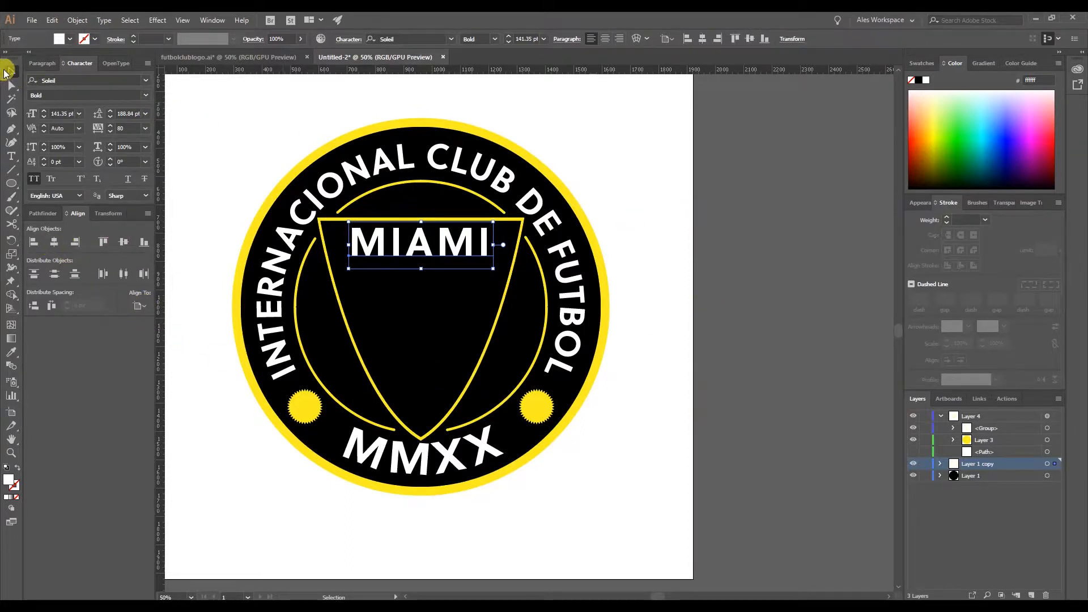
pyautogui.click(723, 301)
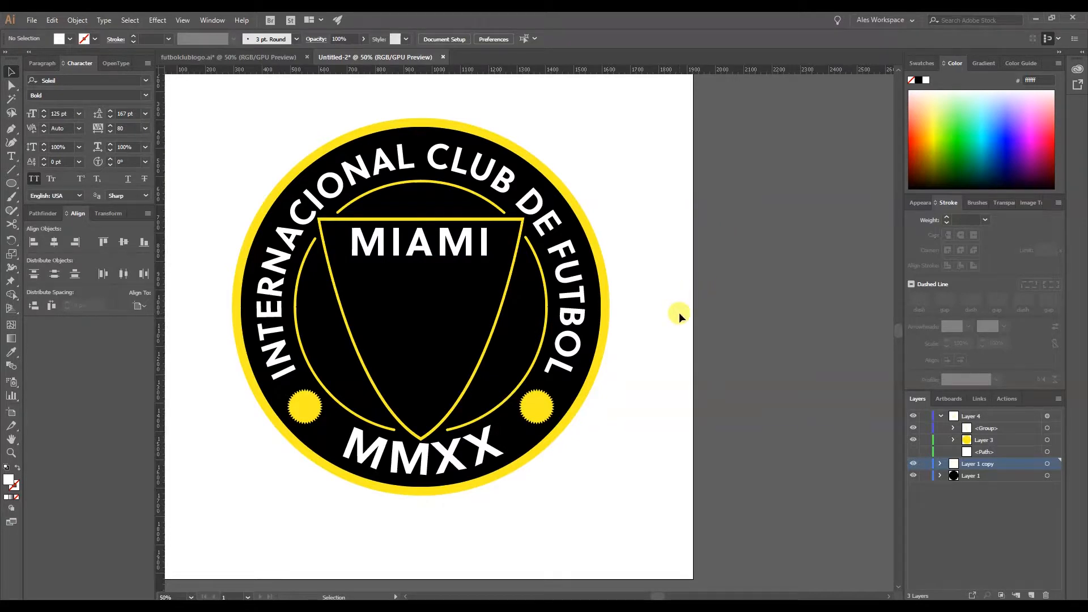
pyautogui.scroll(-1, 396, 299)
pyautogui.scroll(1, 391, 302)
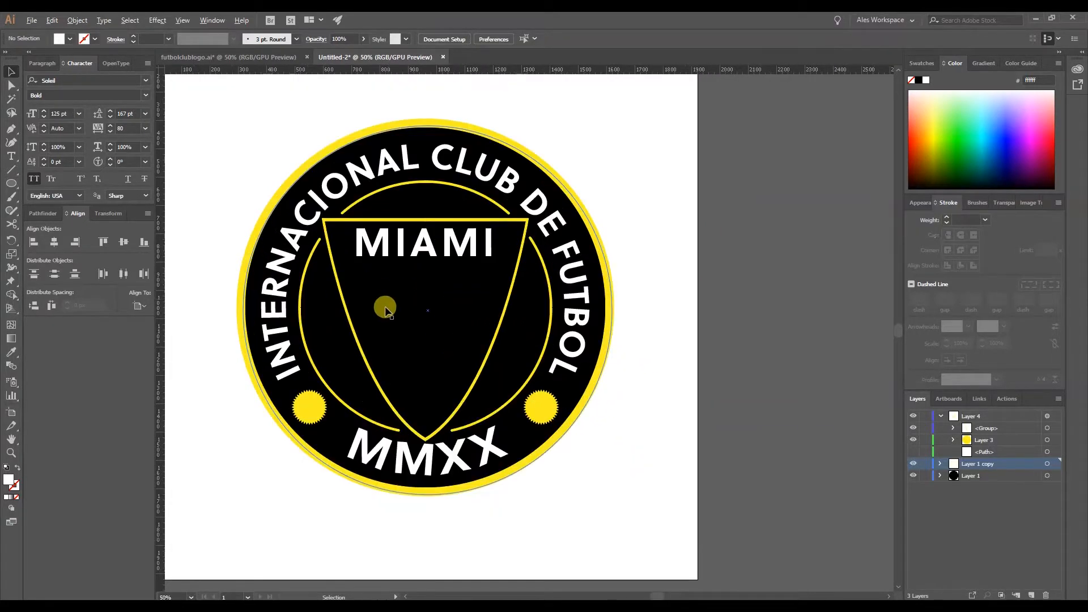
# Collapse the contents of Layer 4 and add a new empty layer above it.
pyautogui.click(1032, 494)
pyautogui.click(1010, 420)
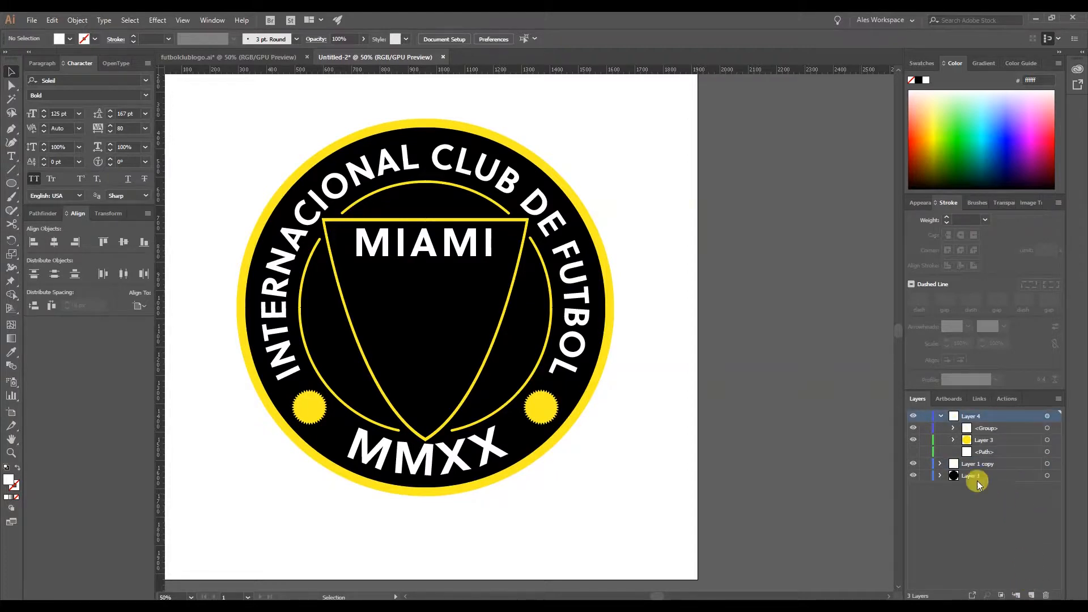
pyautogui.click(941, 417)
pyautogui.click(1031, 594)
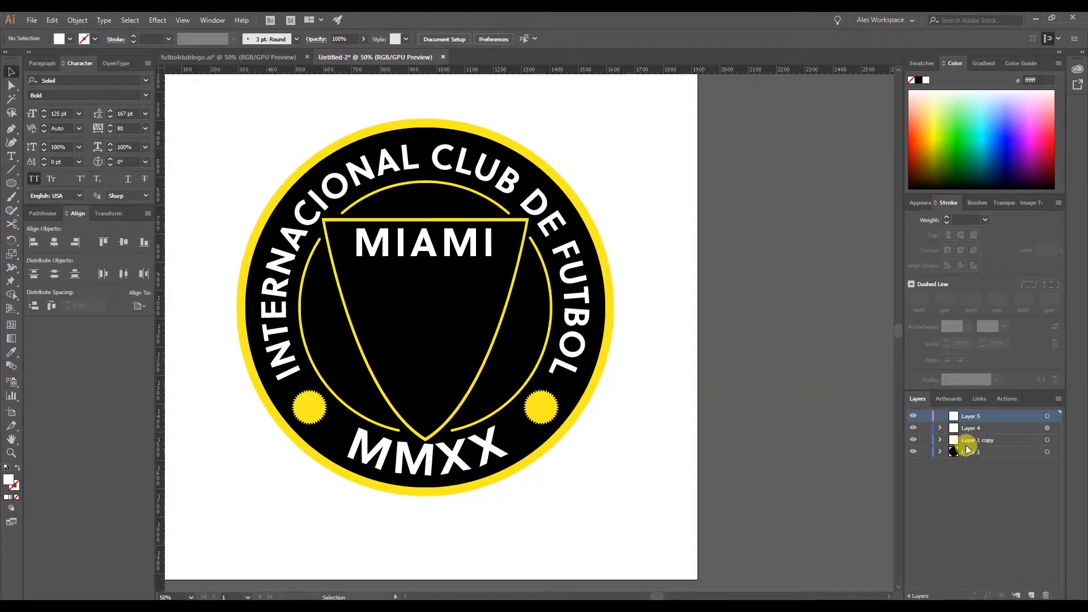
# Draw a circle about 132 px wide outside the badge's lower right edge and fill it with the shield's yellow.
pyautogui.click(12, 183)
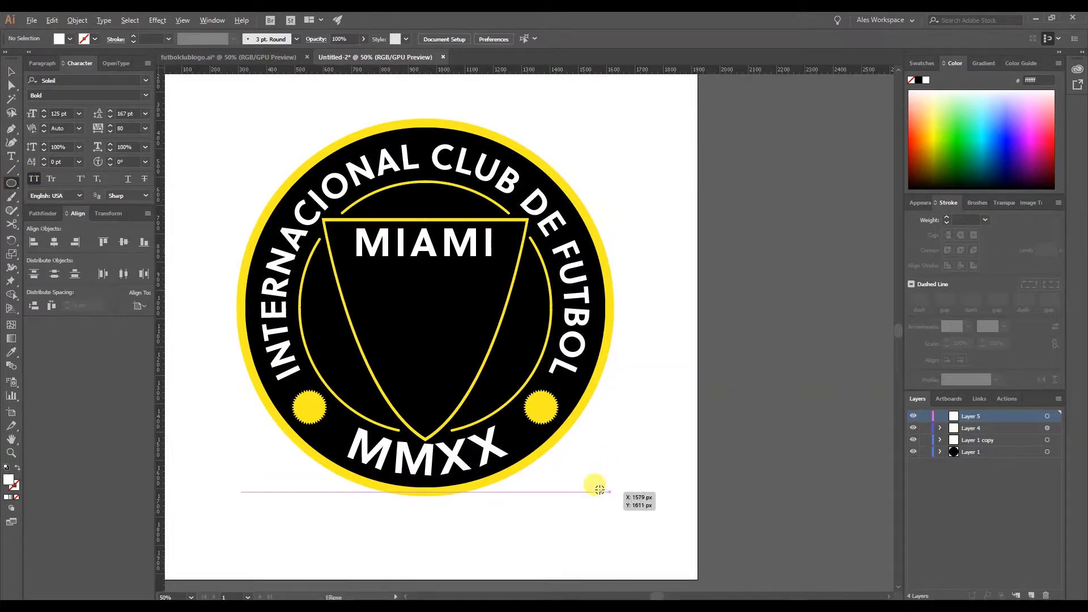
pyautogui.moveTo(599, 488); pyautogui.dragTo(610, 507)
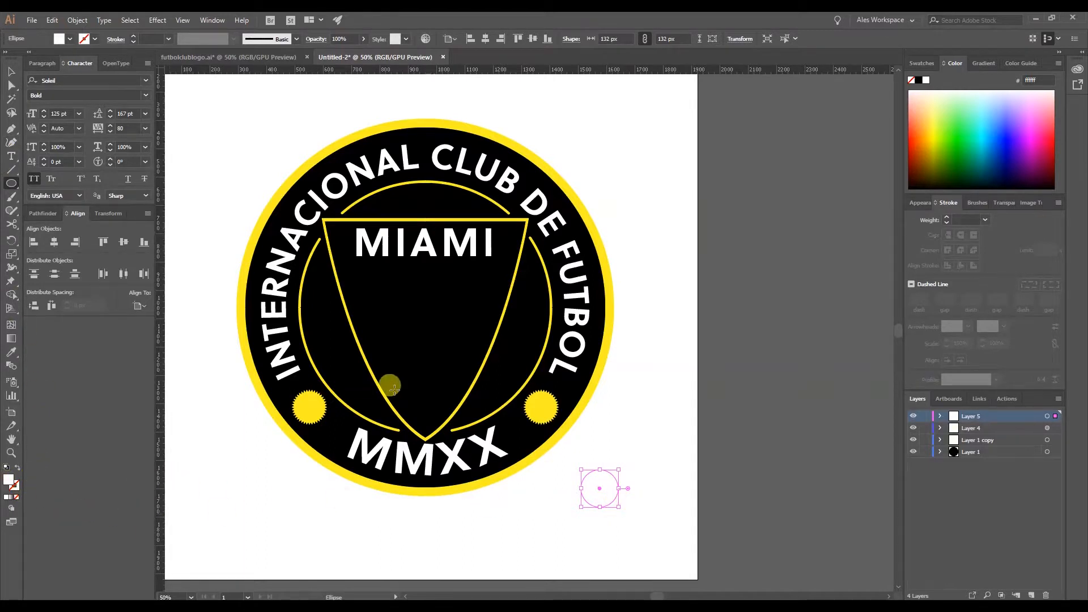
pyautogui.click(11, 353)
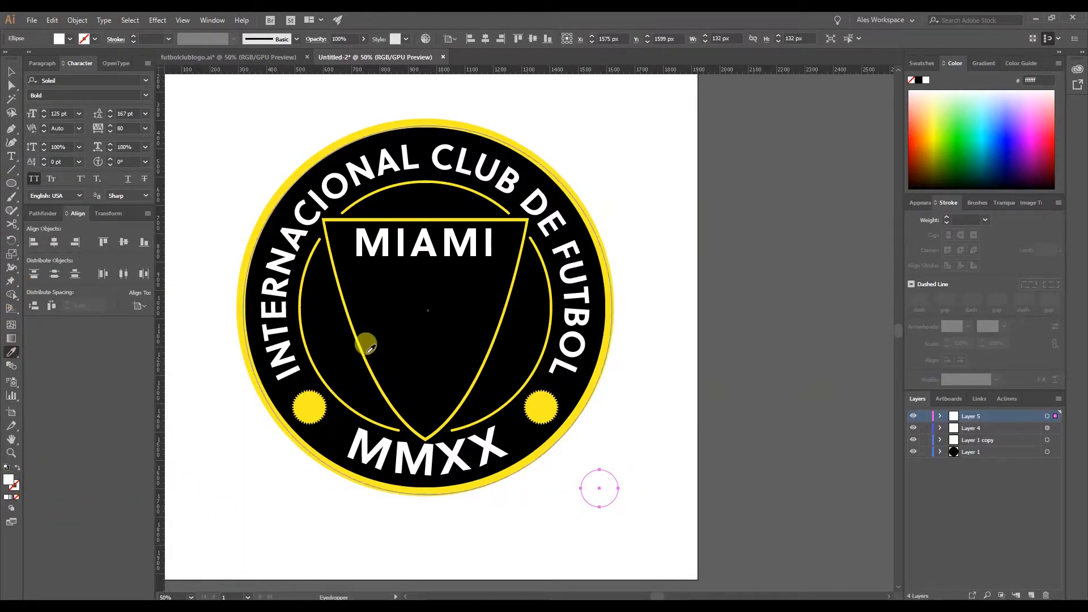
pyautogui.click(366, 343)
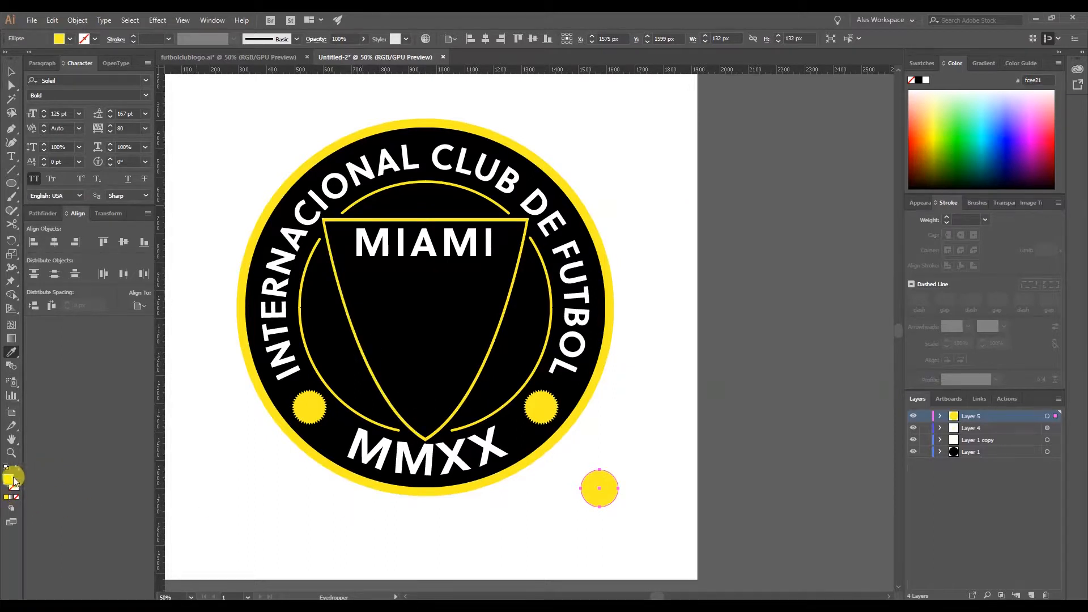
# Try a 10 pt black stroke on the small yellow circle and remove it.
pyautogui.press('ctrl')
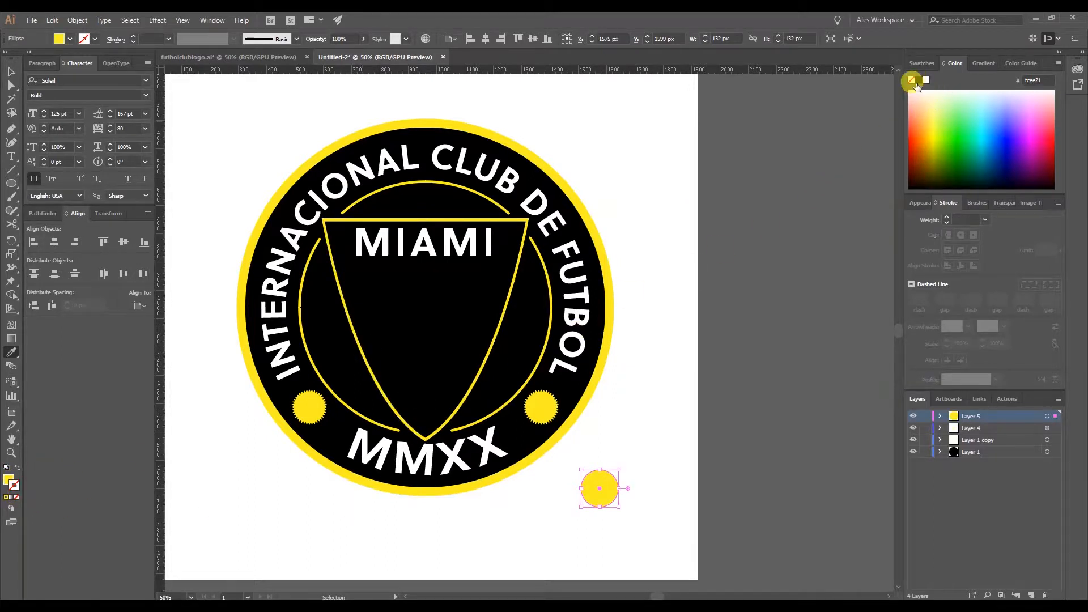
pyautogui.click(918, 81)
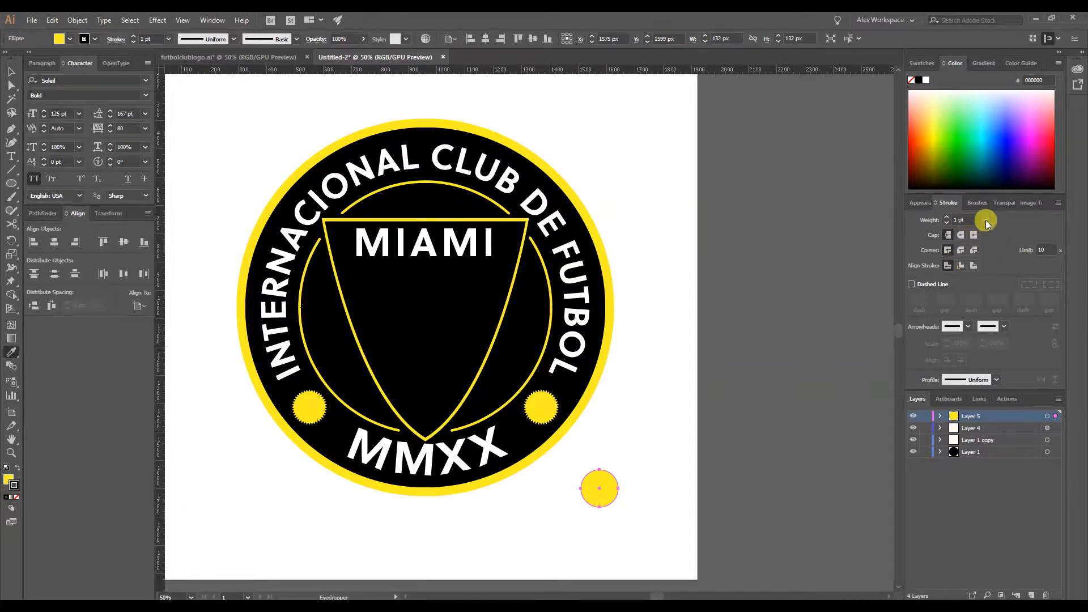
pyautogui.click(985, 219)
pyautogui.click(998, 381)
pyautogui.click(11, 72)
pyautogui.click(624, 407)
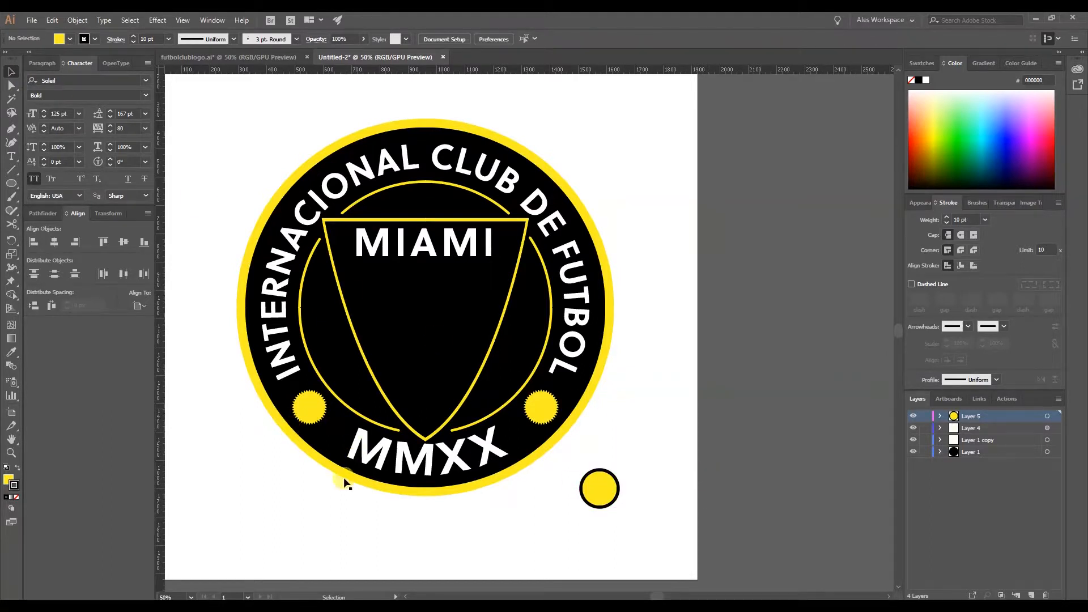
pyautogui.click(17, 497)
pyautogui.click(632, 501)
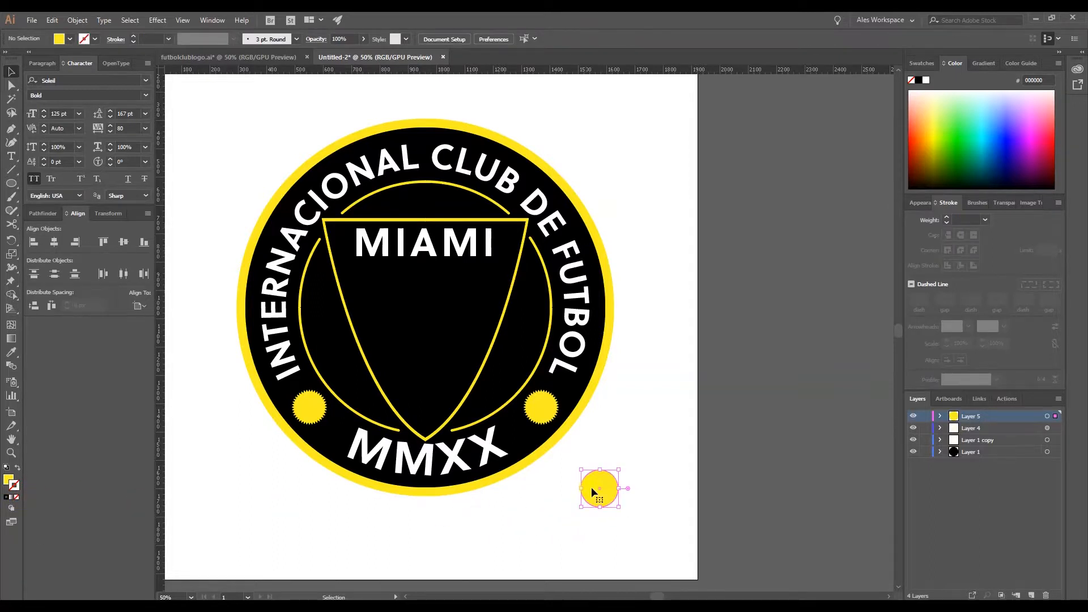
# Draw a yellow triangle about 132 px wide with the Pen tool, directly above the small circle and pointing up.
pyautogui.click(11, 128)
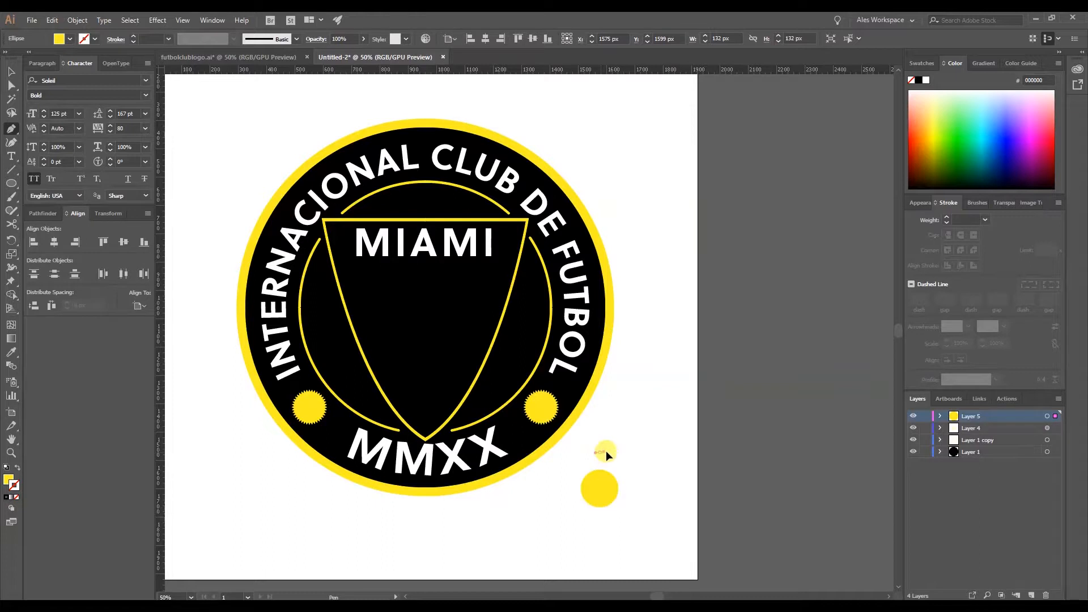
pyautogui.moveTo(616, 451); pyautogui.dragTo(616, 451)
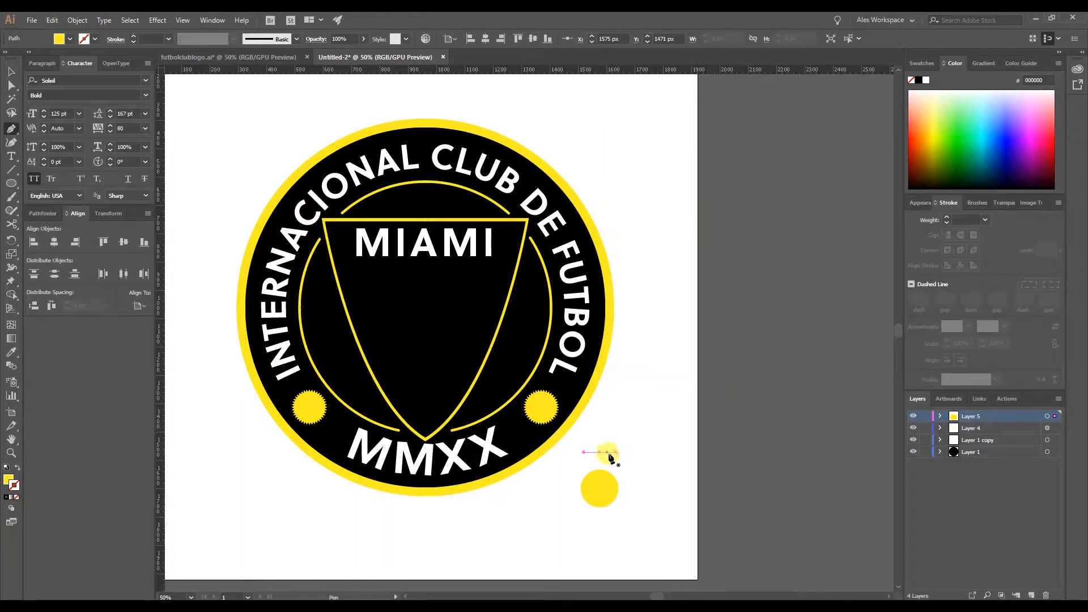
pyautogui.hotkey('ctrl', 'z')
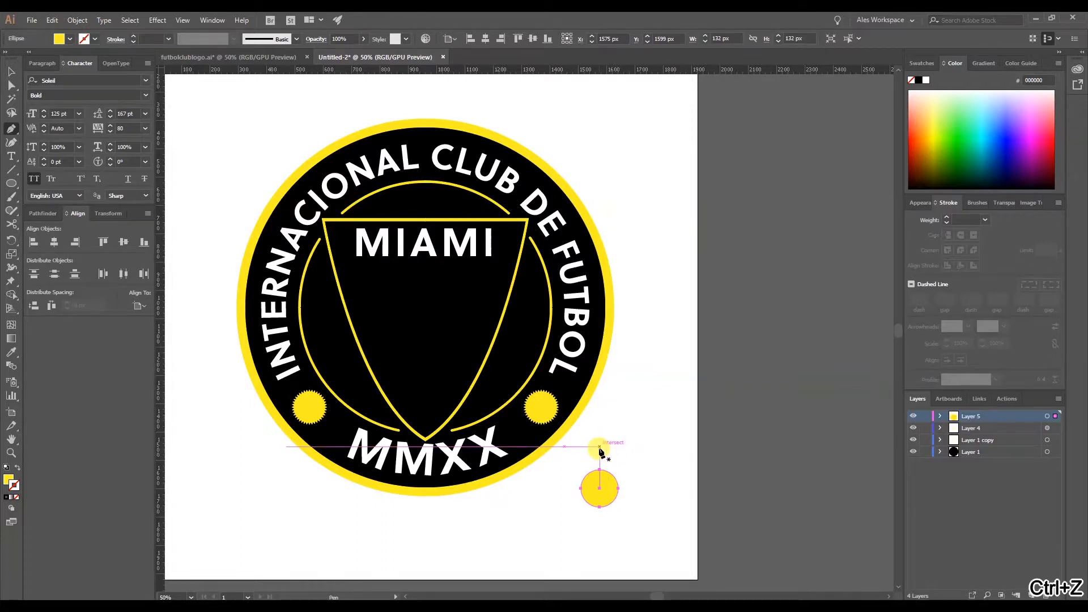
pyautogui.moveTo(617, 448); pyautogui.dragTo(605, 426)
pyautogui.click(600, 412)
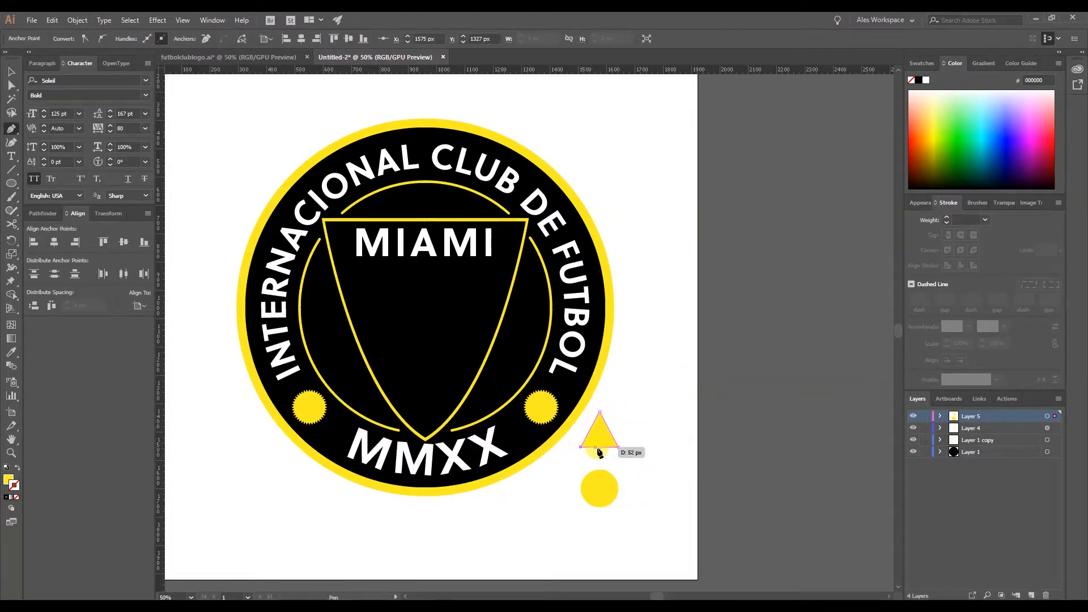
pyautogui.click(581, 448)
pyautogui.click(10, 72)
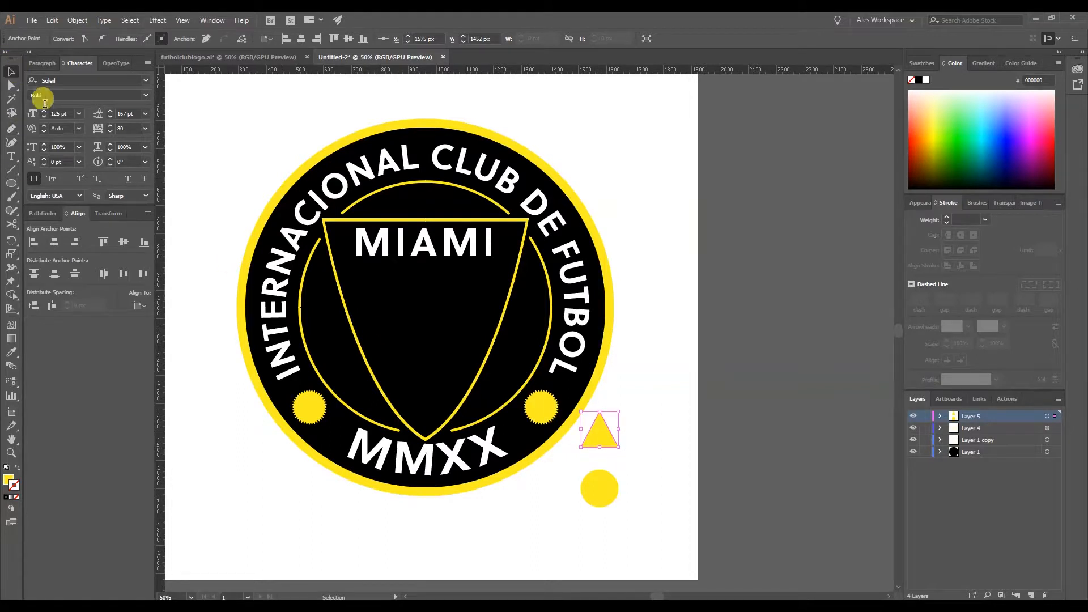
# Select the triangle and circle together and set their alignment reference to the selection.
pyautogui.moveTo(635, 524); pyautogui.dragTo(602, 450)
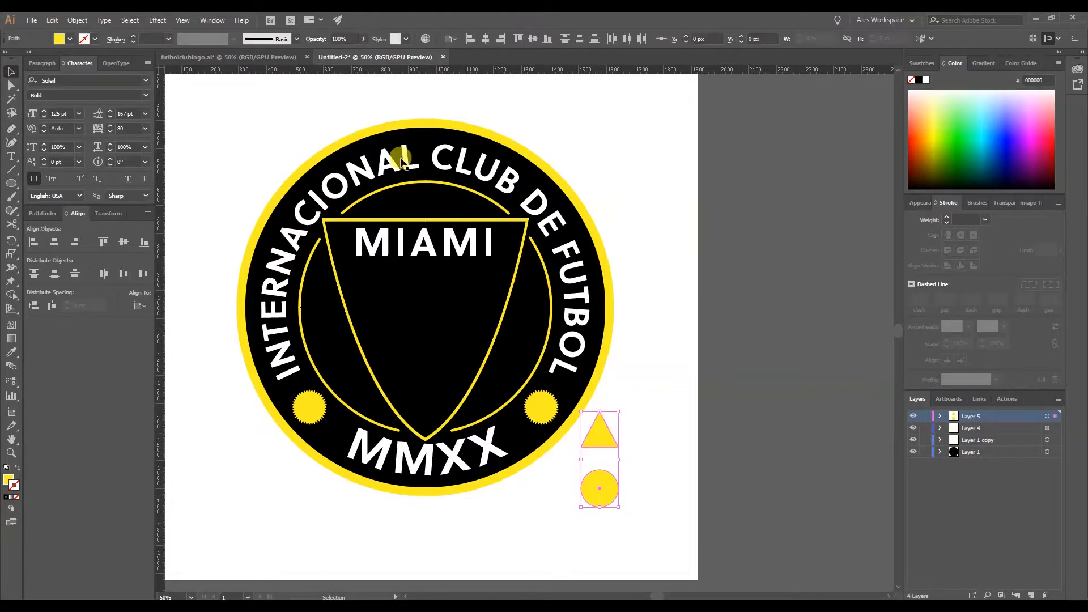
pyautogui.click(454, 40)
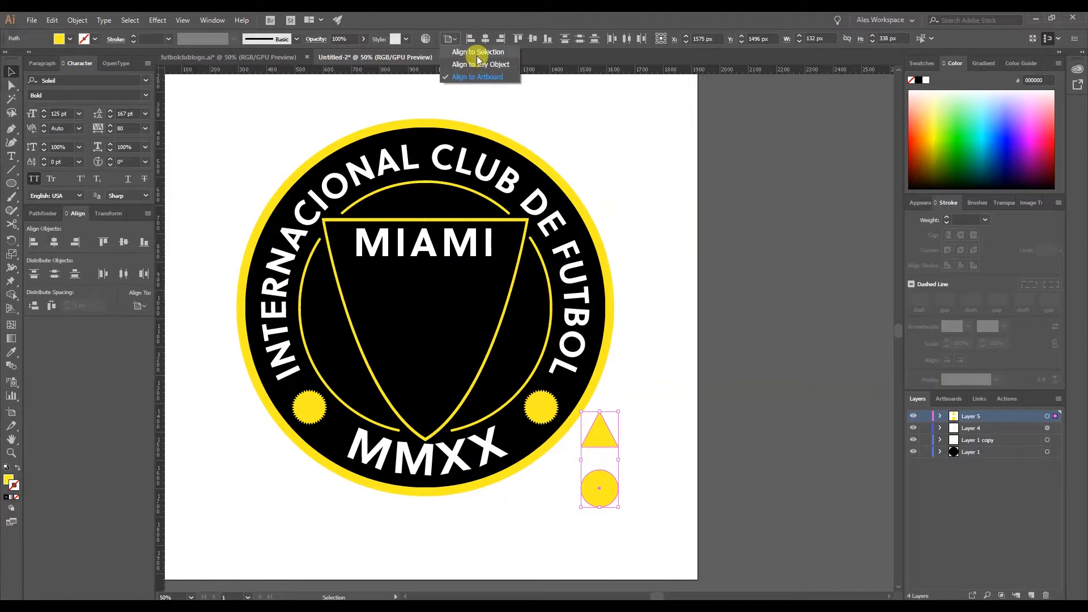
pyautogui.click(478, 53)
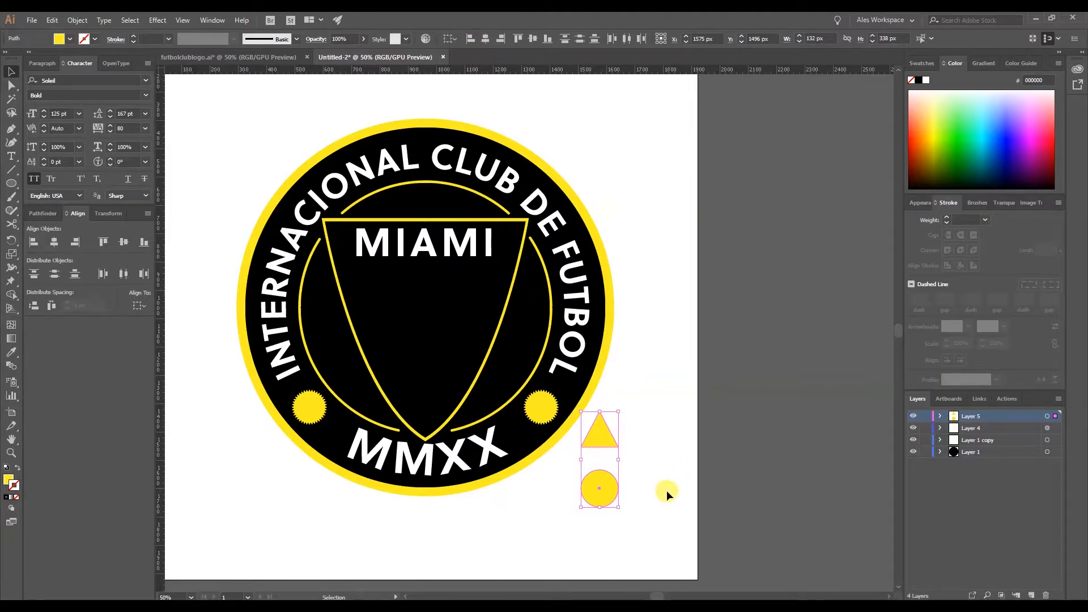
# Nudge the small circle straight up to Y 1537 px, leaving a narrow gap below the triangle.
pyautogui.click(628, 491)
pyautogui.click(602, 433)
pyautogui.click(645, 491)
pyautogui.click(605, 487)
pyautogui.press('Up')
pyautogui.press('Up')
pyautogui.press('Up')
pyautogui.press('Up')
pyautogui.press('Up')
pyautogui.press('Up')
pyautogui.press('Up')
pyautogui.press('Up')
pyautogui.press('Up')
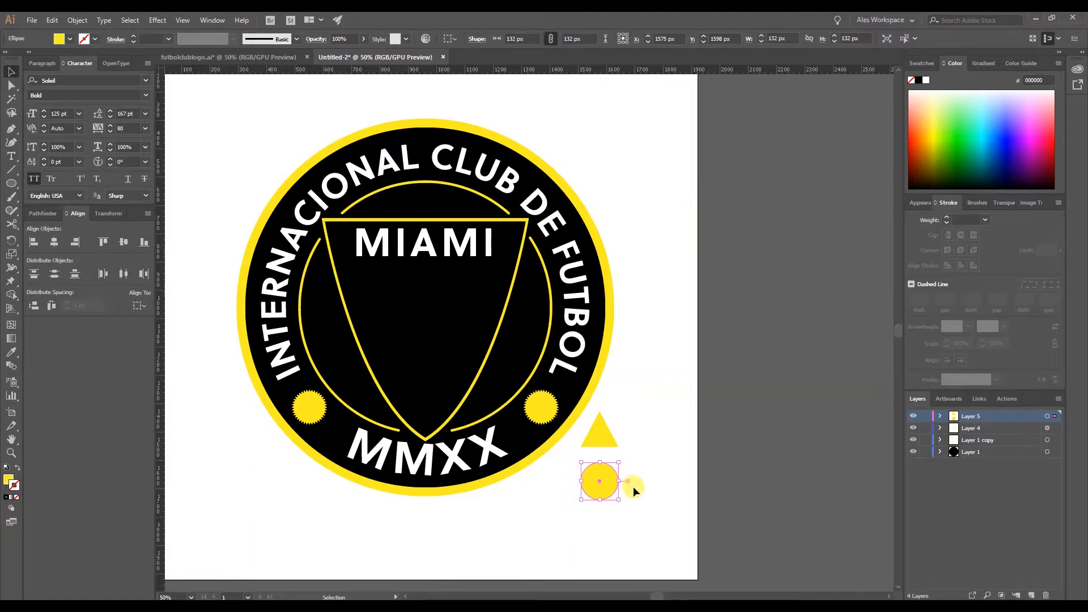
pyautogui.press('Up')
pyautogui.press('Up')
pyautogui.press('Up')
pyautogui.press('Up')
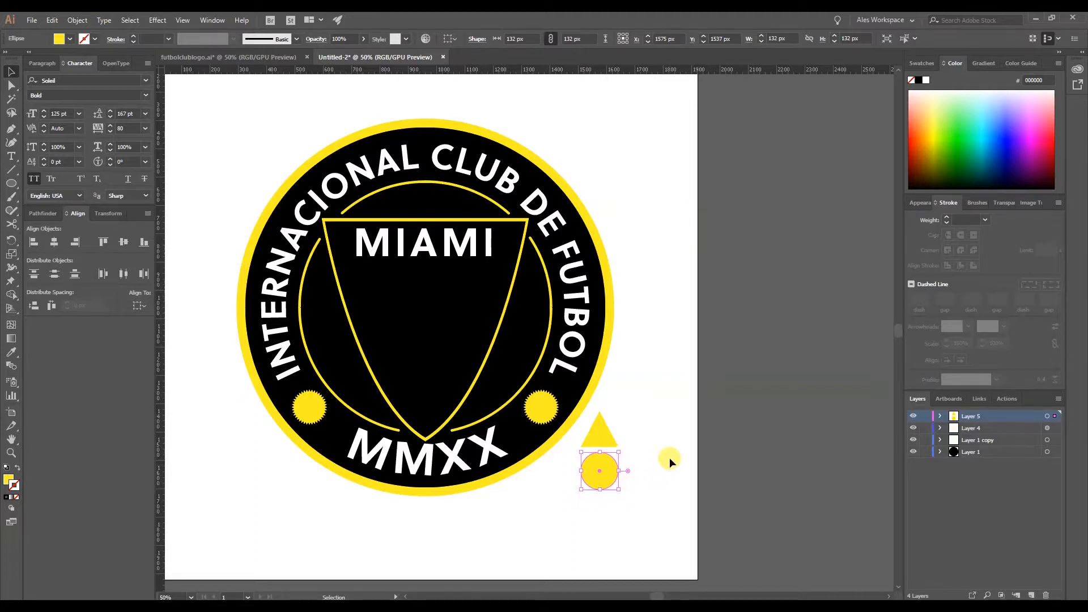
# Make a copy of the triangle and circle rotated 15° around the circle's centre.
pyautogui.click(652, 485)
pyautogui.moveTo(597, 417); pyautogui.dragTo(596, 416)
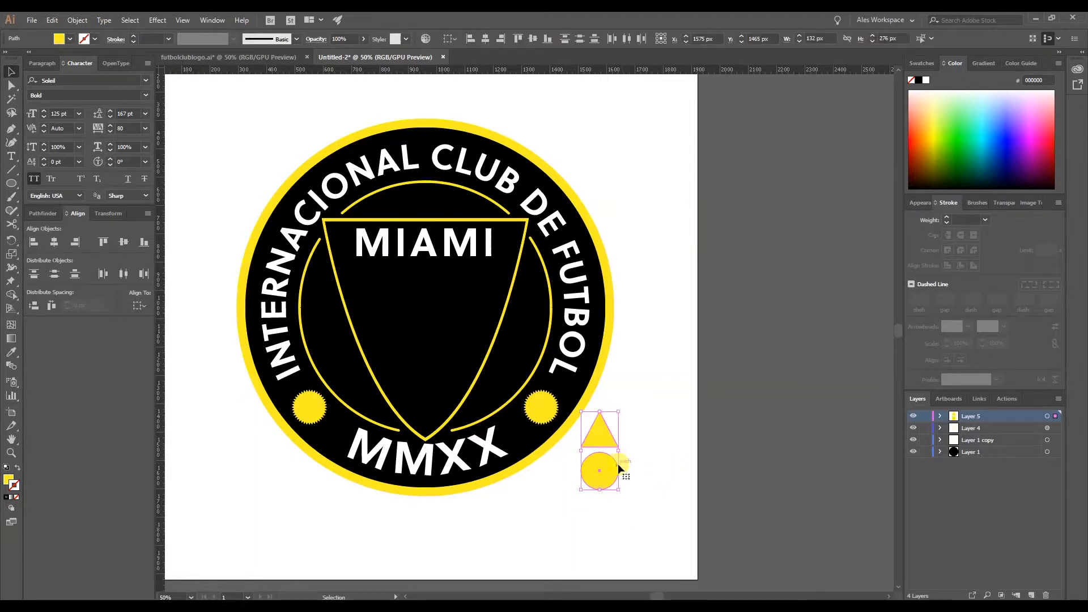
pyautogui.press('r')
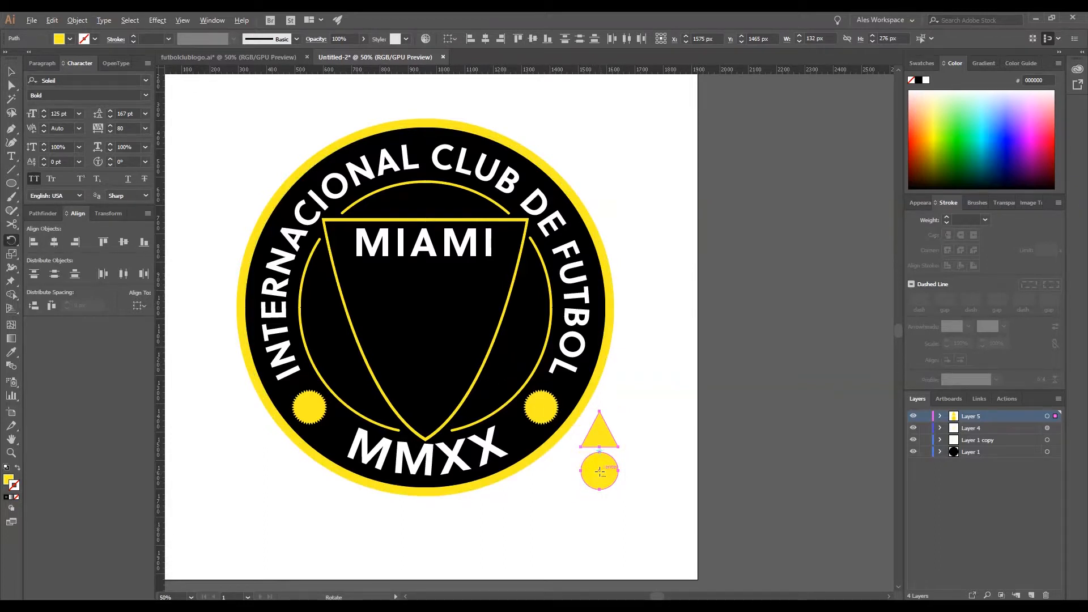
pyautogui.keyDown('alt'); pyautogui.click(599, 471); pyautogui.keyUp('alt')
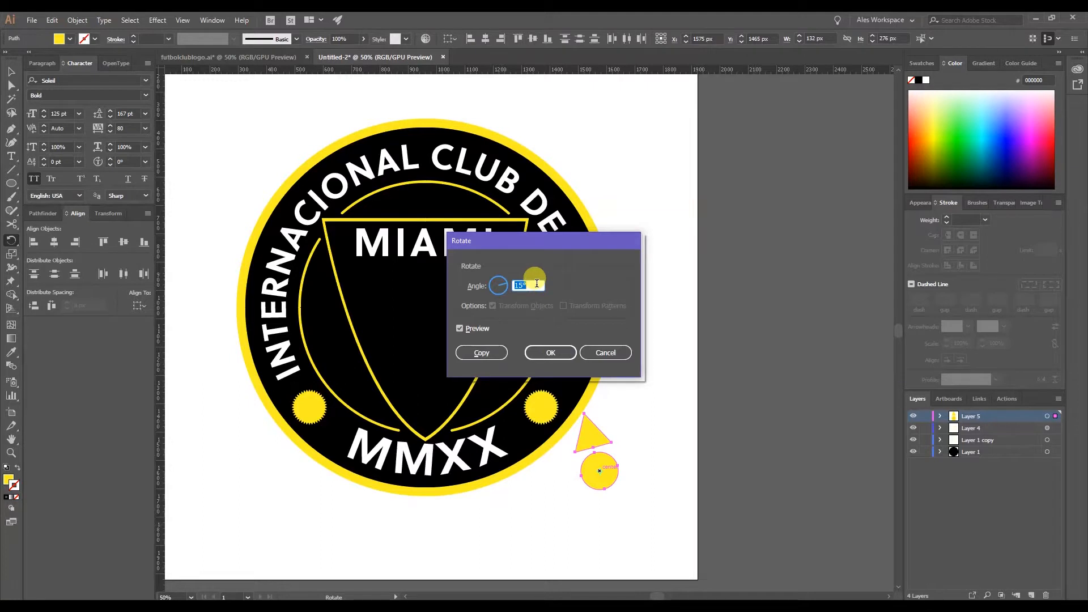
pyautogui.click(481, 353)
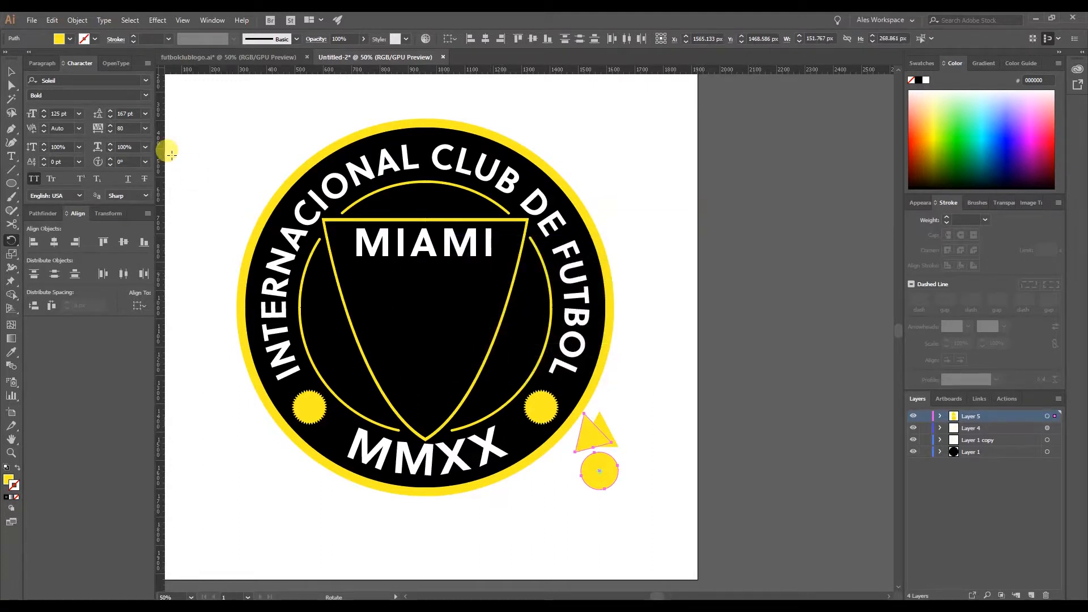
pyautogui.click(9, 72)
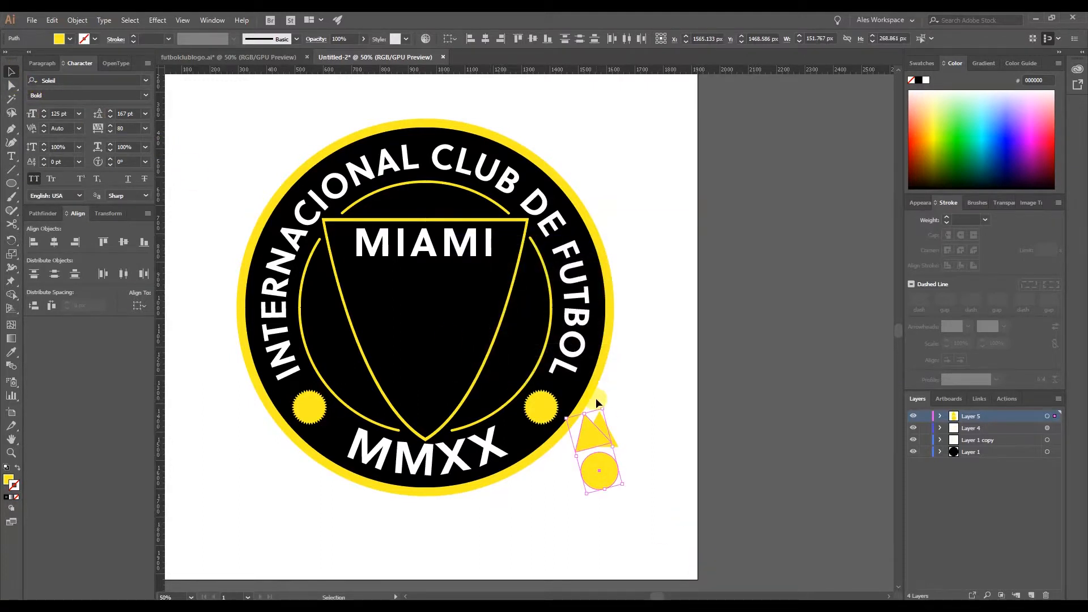
pyautogui.click(641, 449)
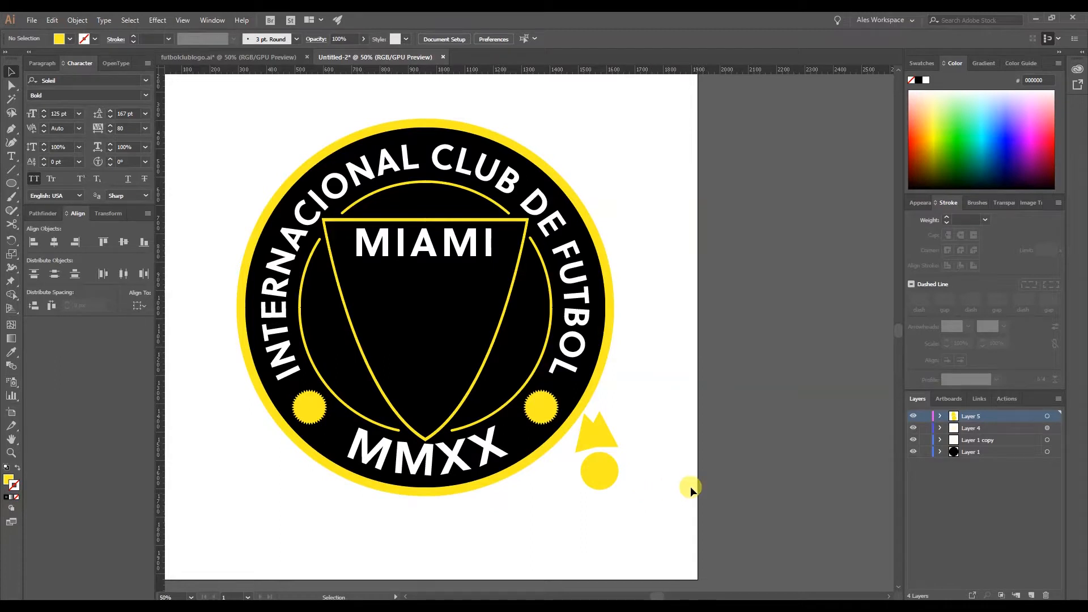
# Repeat the 15° rotated copy of the triangle until the spikes form a complete sunburst around the circle.
pyautogui.click(591, 434)
pyautogui.hotkey('ctrl', 'd')
pyautogui.hotkey('ctrl', 'd')
pyautogui.hotkey('ctrl', 'd')
pyautogui.hotkey('ctrl', 'd')
pyautogui.hotkey('ctrl', 'd')
pyautogui.hotkey('ctrl', 'd')
pyautogui.hotkey('ctrl', 'd')
pyautogui.hotkey('ctrl', 'd')
pyautogui.hotkey('ctrl', 'd')
pyautogui.hotkey('ctrl', 'd')
pyautogui.hotkey('ctrl', 'd')
pyautogui.hotkey('ctrl', 'd')
pyautogui.hotkey('ctrl', 'd')
pyautogui.hotkey('ctrl', 'd')
pyautogui.hotkey('ctrl', 'd')
pyautogui.hotkey('ctrl', 'd')
pyautogui.hotkey('ctrl', 'd')
pyautogui.hotkey('ctrl', 'd')
pyautogui.hotkey('ctrl', 'd')
pyautogui.hotkey('ctrl', 'd')
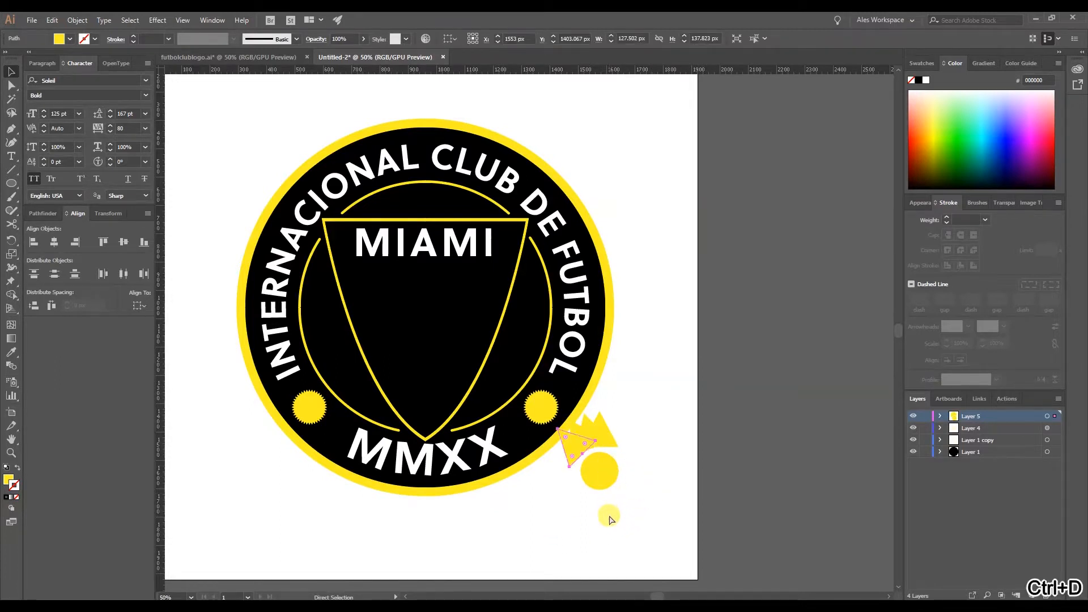
pyautogui.hotkey('ctrl', 'd')
pyautogui.hotkey('ctrl', 'd')
pyautogui.hotkey('ctrl', 'd')
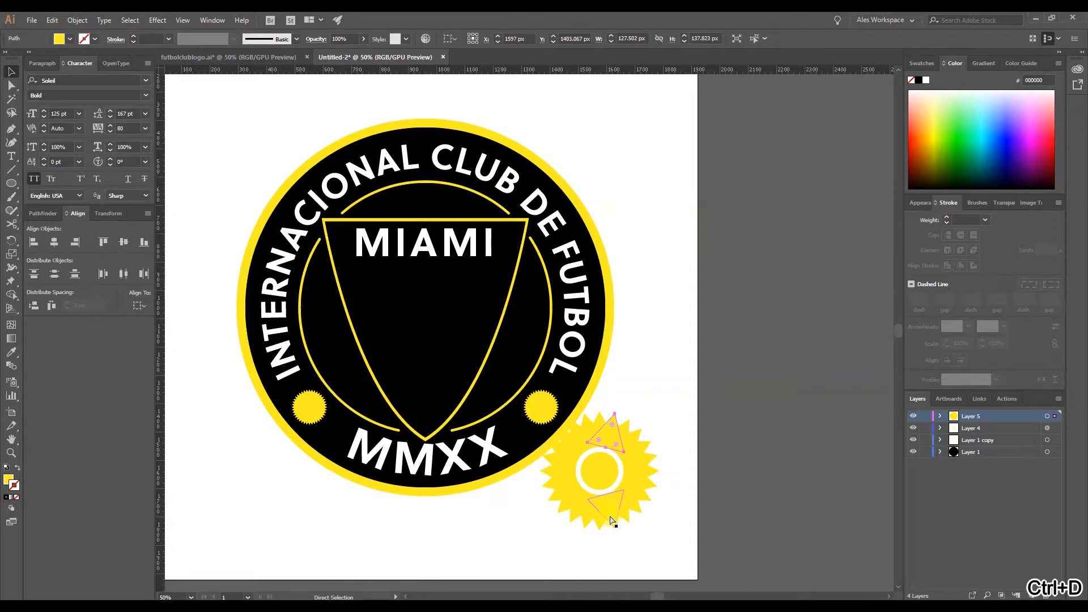
# Move all of Layer 5's sunburst artwork off the artboard to its right side.
pyautogui.click(679, 356)
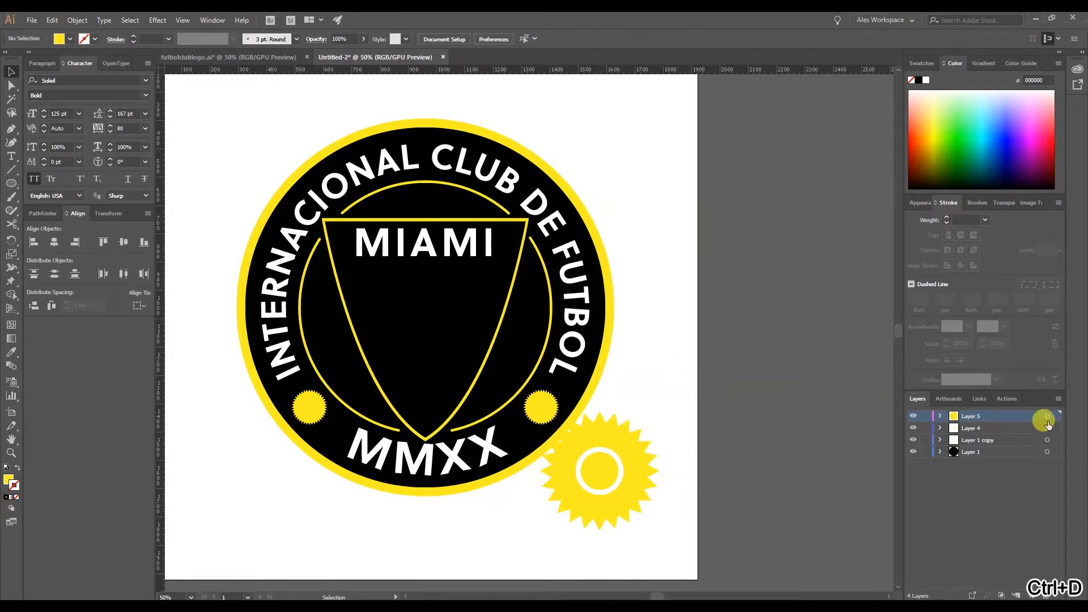
pyautogui.click(1047, 416)
pyautogui.moveTo(618, 467); pyautogui.dragTo(795, 430)
pyautogui.click(793, 525)
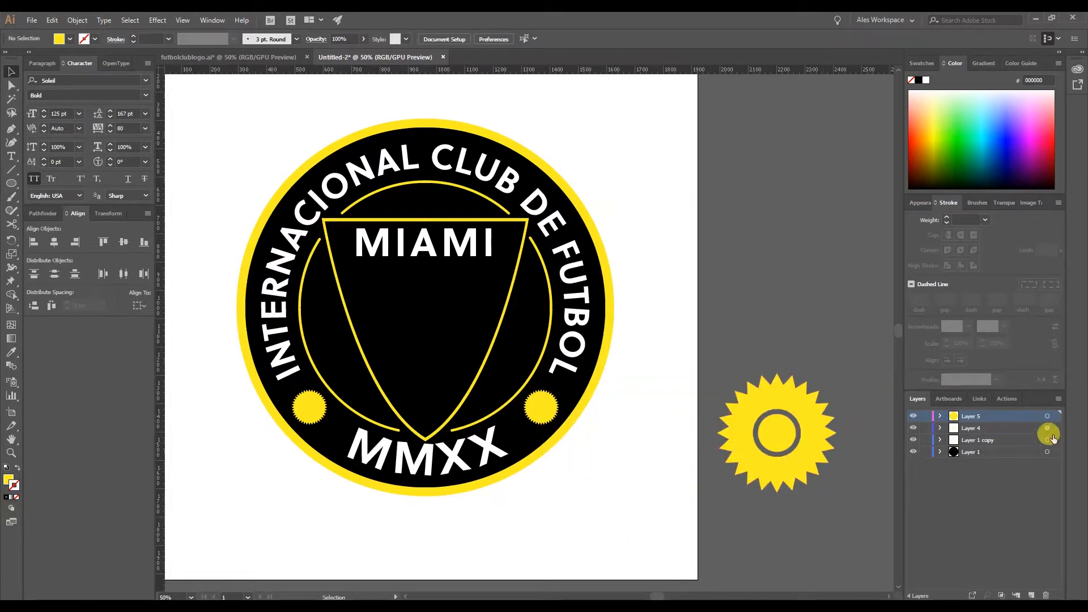
# Select the sunburst without its central circle and unite the overlapping triangles.
pyautogui.click(1046, 416)
pyautogui.click(776, 434)
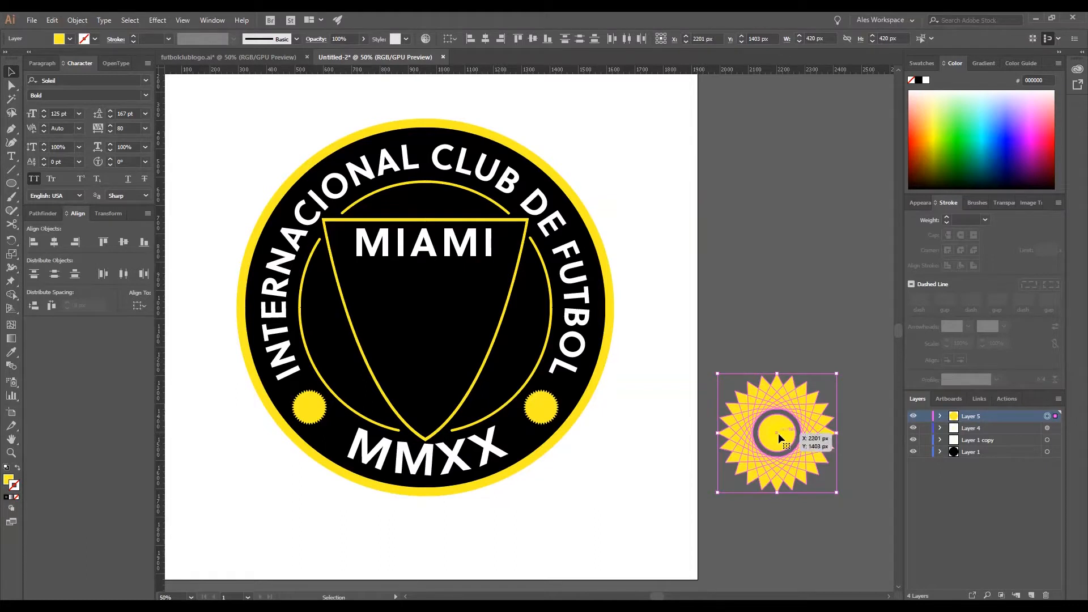
pyautogui.click(777, 434)
pyautogui.click(33, 216)
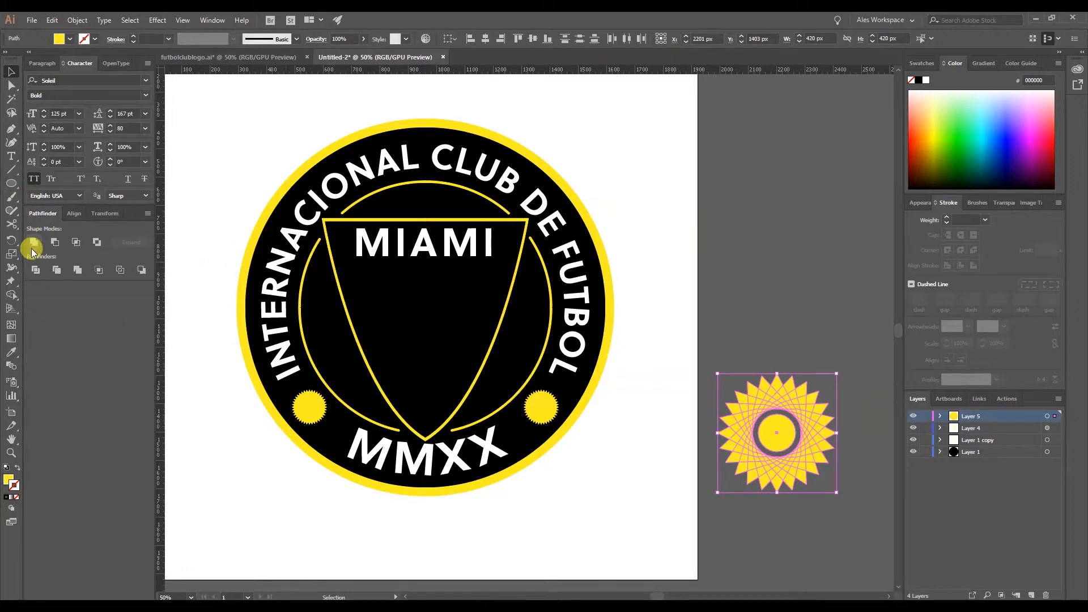
pyautogui.click(33, 242)
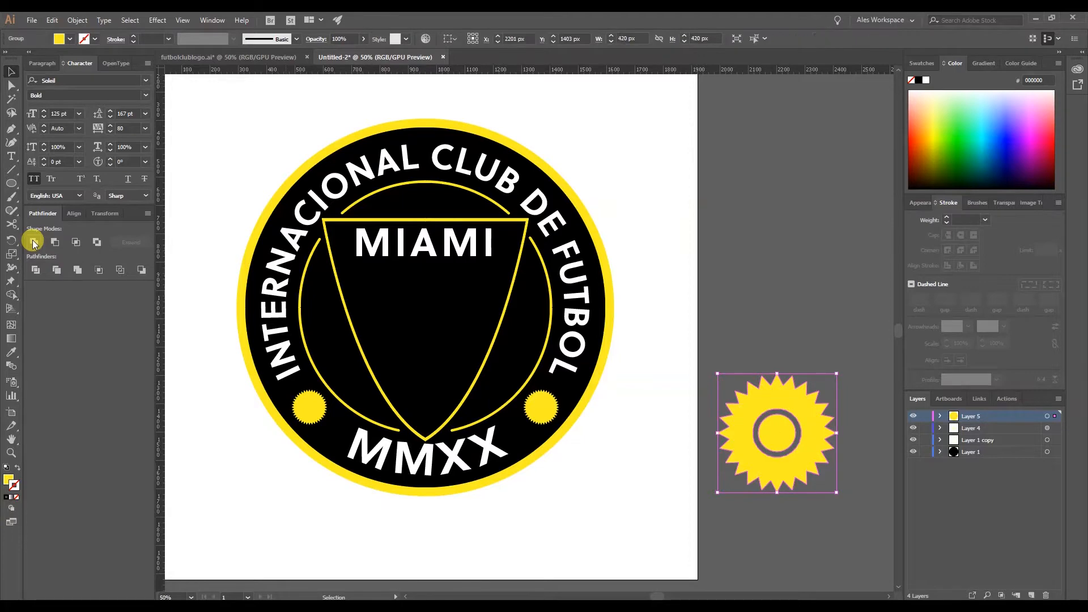
pyautogui.click(435, 362)
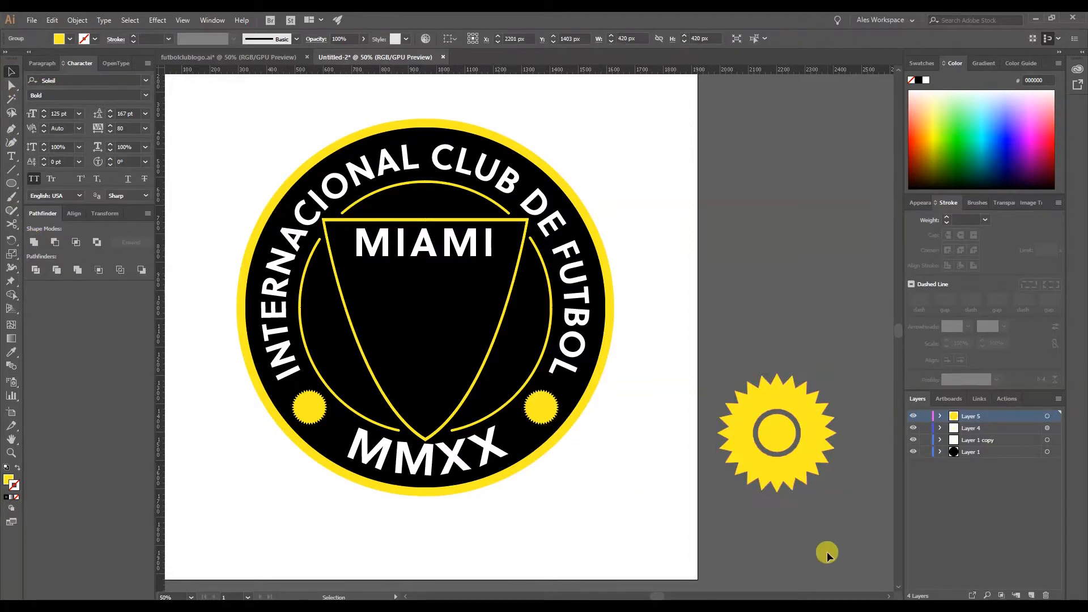
# Isolate the sunburst group and give its central circle a black 20 pt stroke.
pyautogui.click(782, 440)
pyautogui.doubleClick(781, 441)
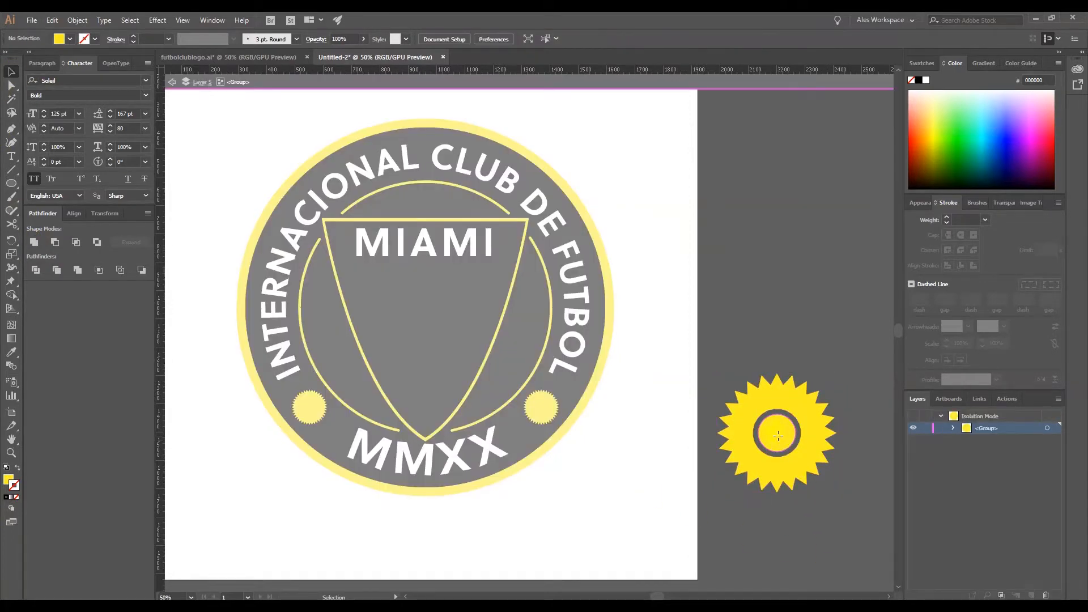
pyautogui.click(14, 486)
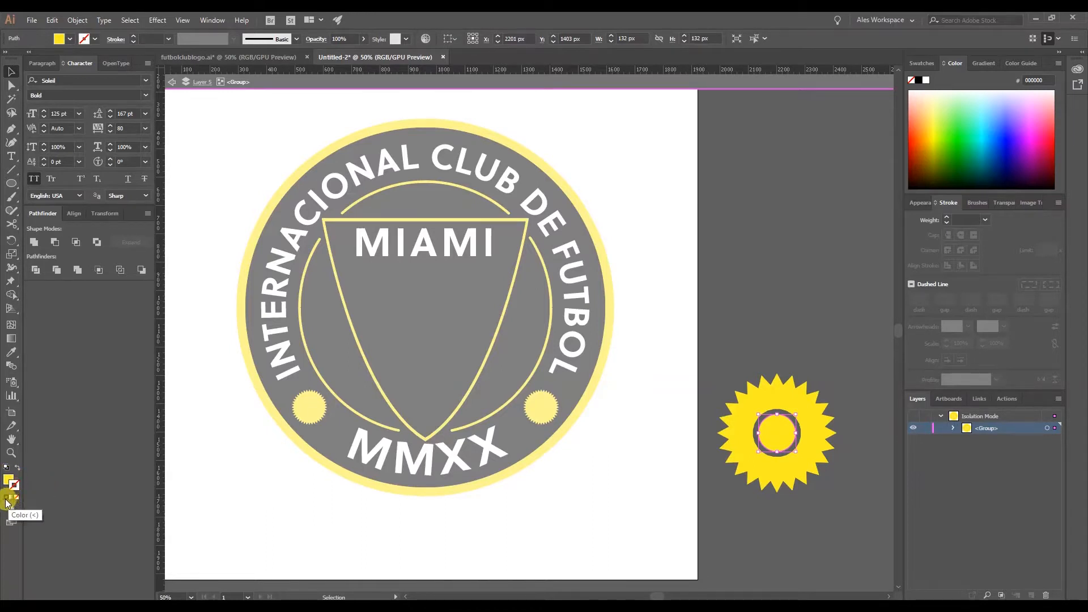
pyautogui.click(8, 497)
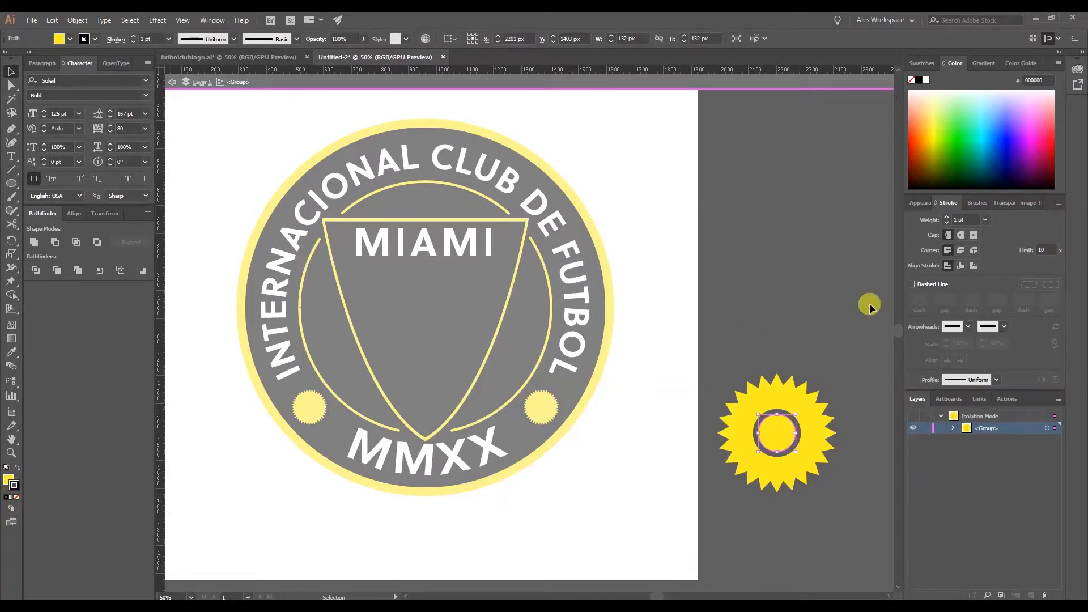
pyautogui.click(985, 220)
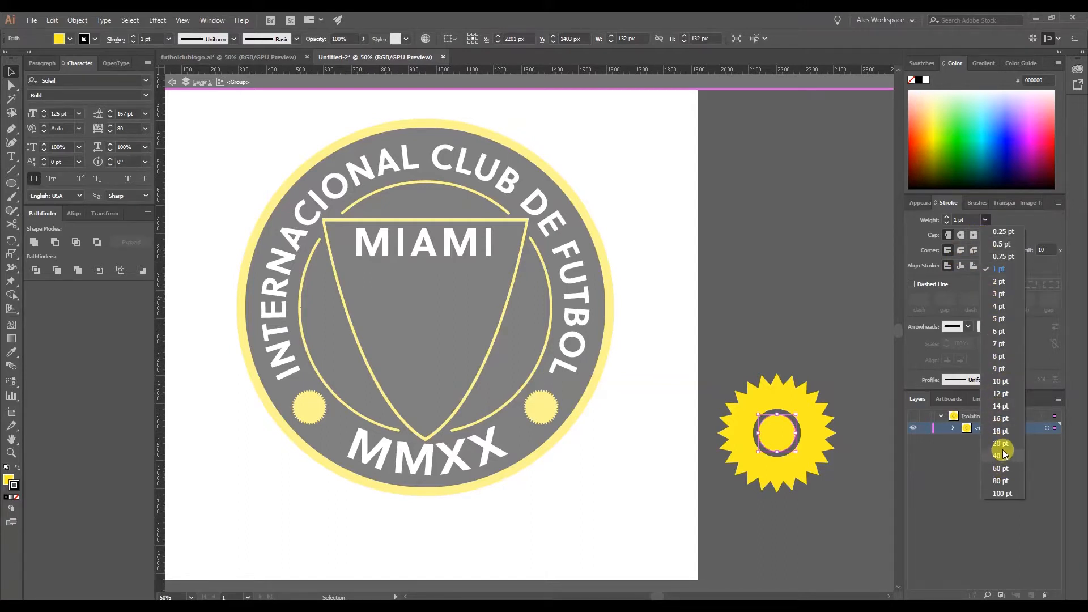
pyautogui.click(1005, 379)
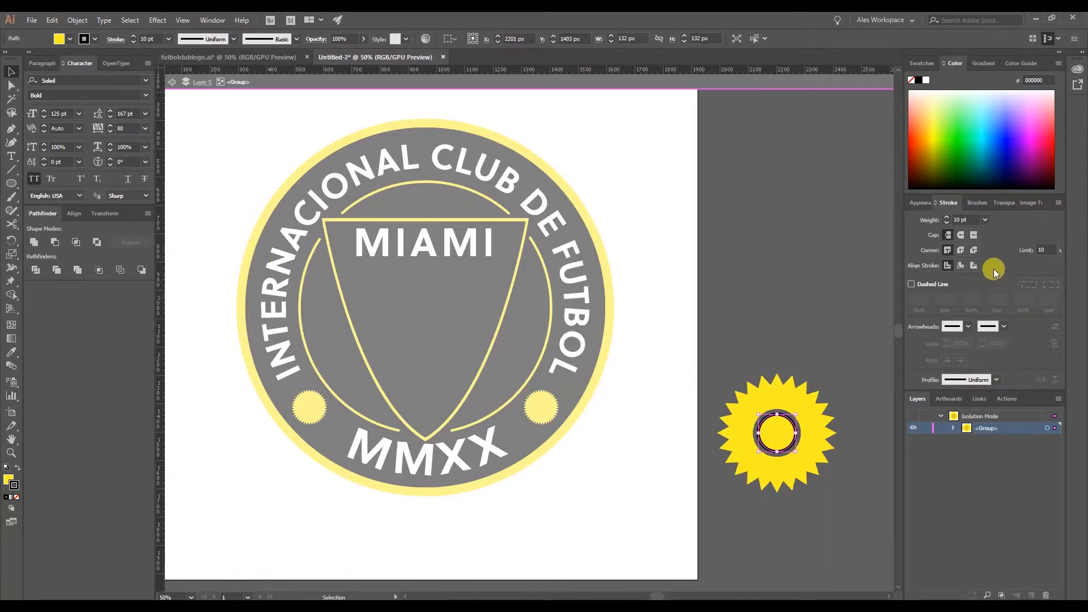
pyautogui.click(985, 219)
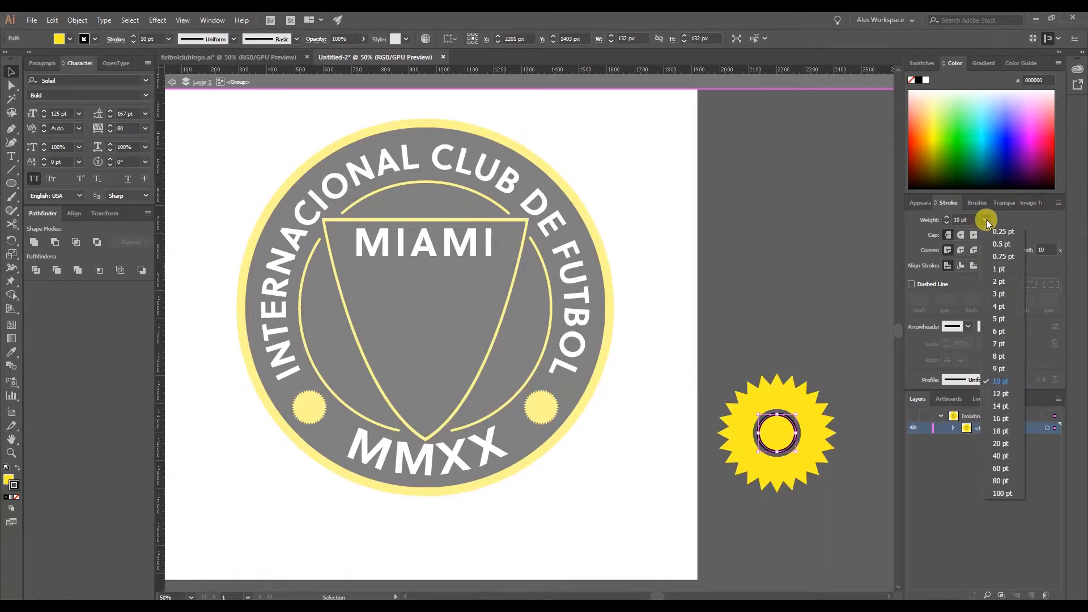
pyautogui.click(1004, 442)
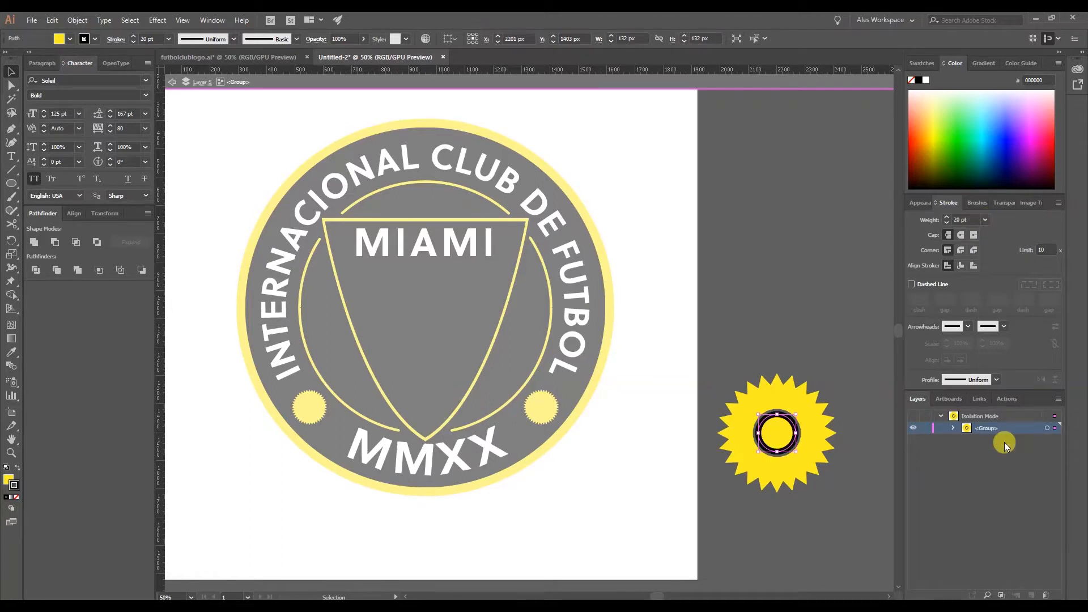
pyautogui.click(844, 498)
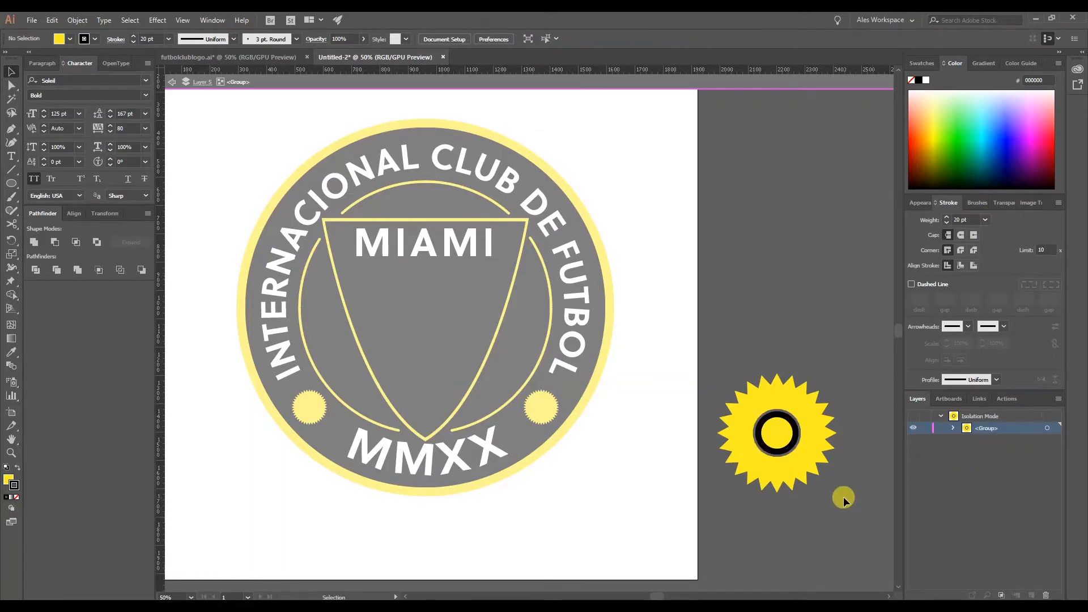
# Enlarge the central circle from its centre to about 296 px and bring it to the front of the sunburst.
pyautogui.click(794, 445)
pyautogui.moveTo(798, 414); pyautogui.dragTo(819, 390)
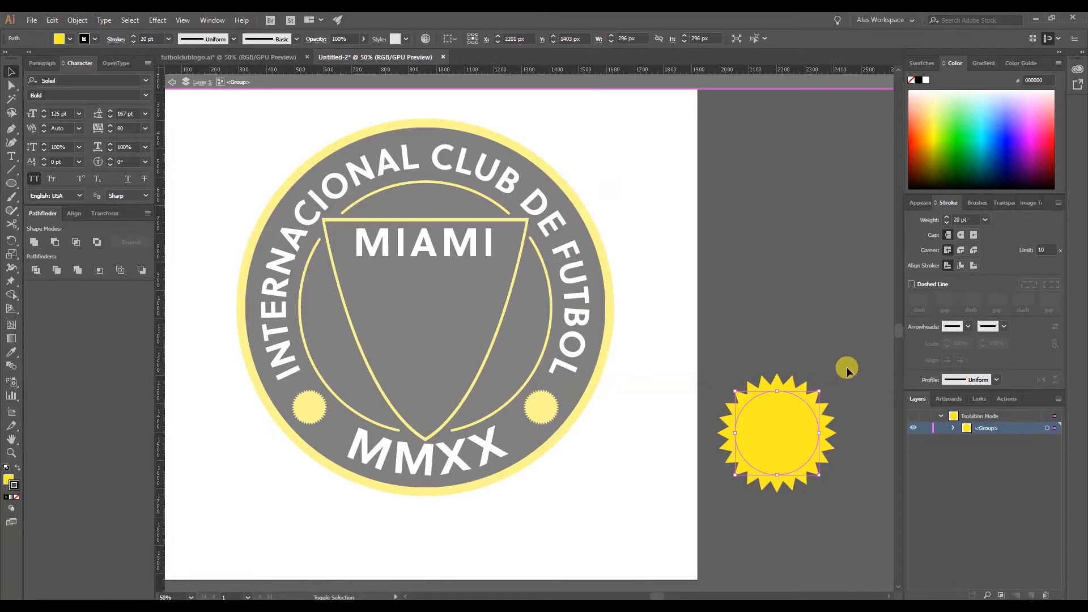
pyautogui.rightClick(789, 422)
pyautogui.moveTo(827, 367)
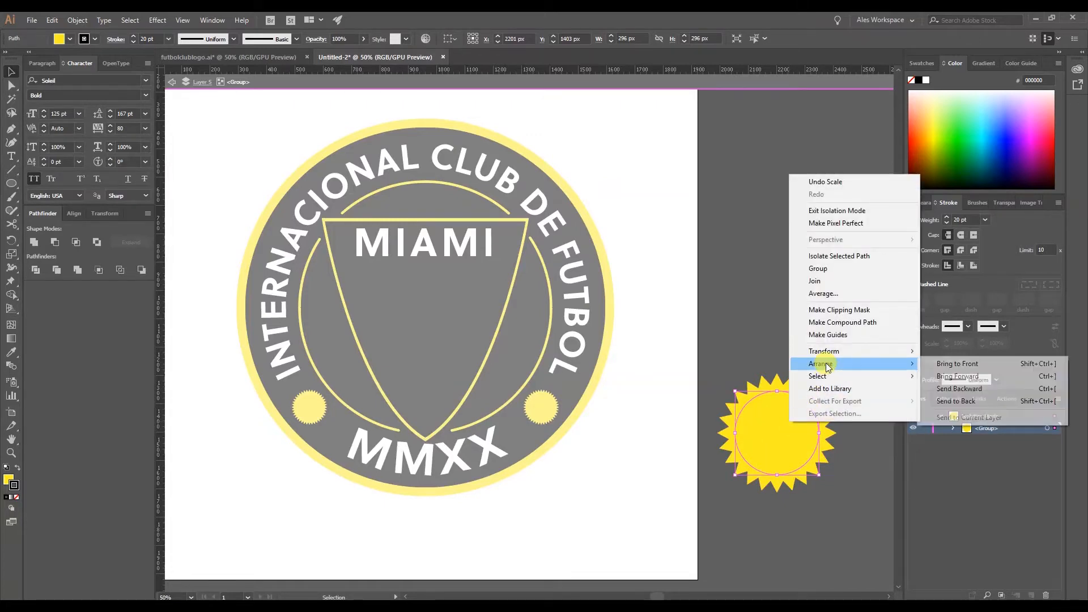
pyautogui.click(945, 362)
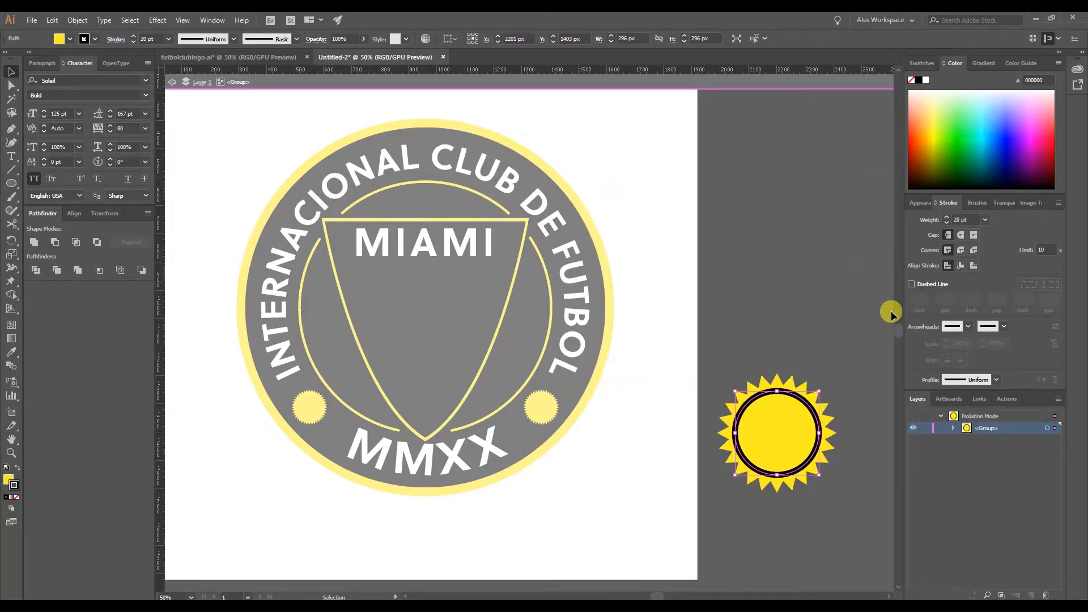
pyautogui.click(879, 383)
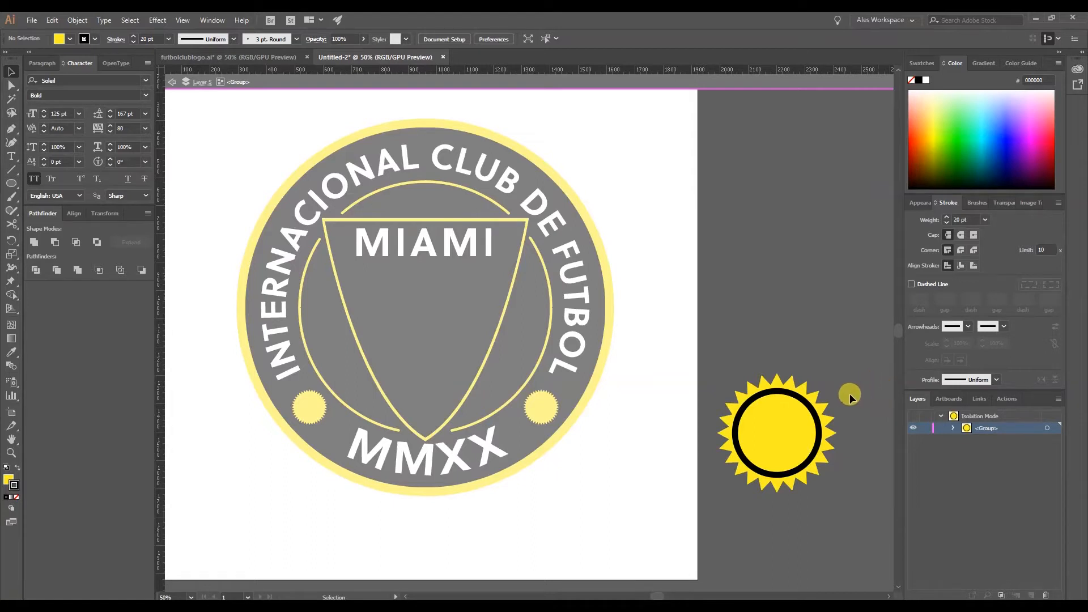
# Try enlarging the outlined circle slightly further and undo the scaling.
pyautogui.click(819, 426)
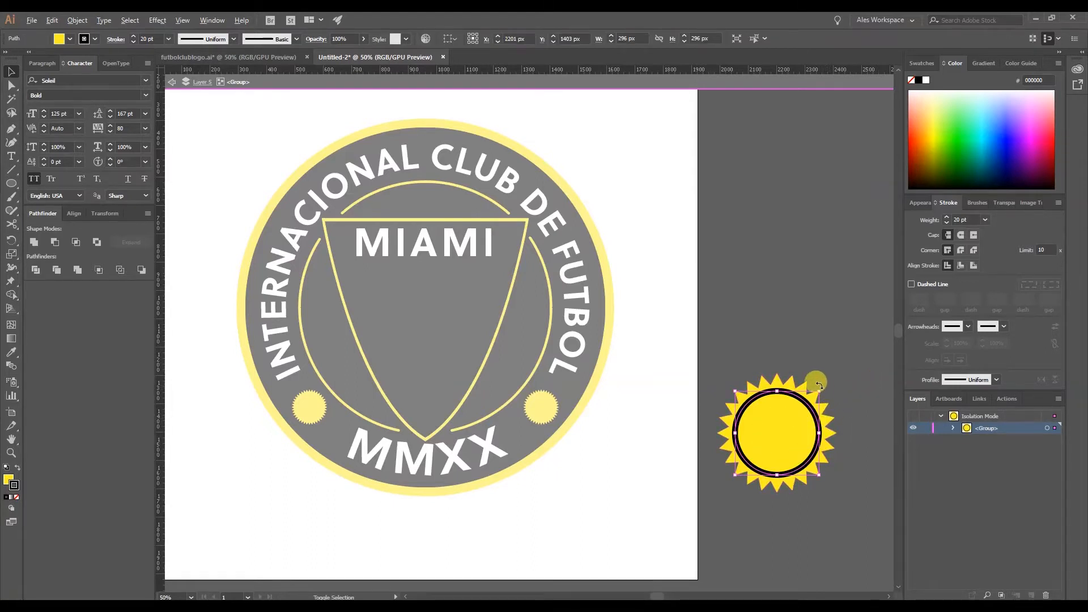
pyautogui.moveTo(819, 392); pyautogui.dragTo(826, 379)
pyautogui.click(845, 365)
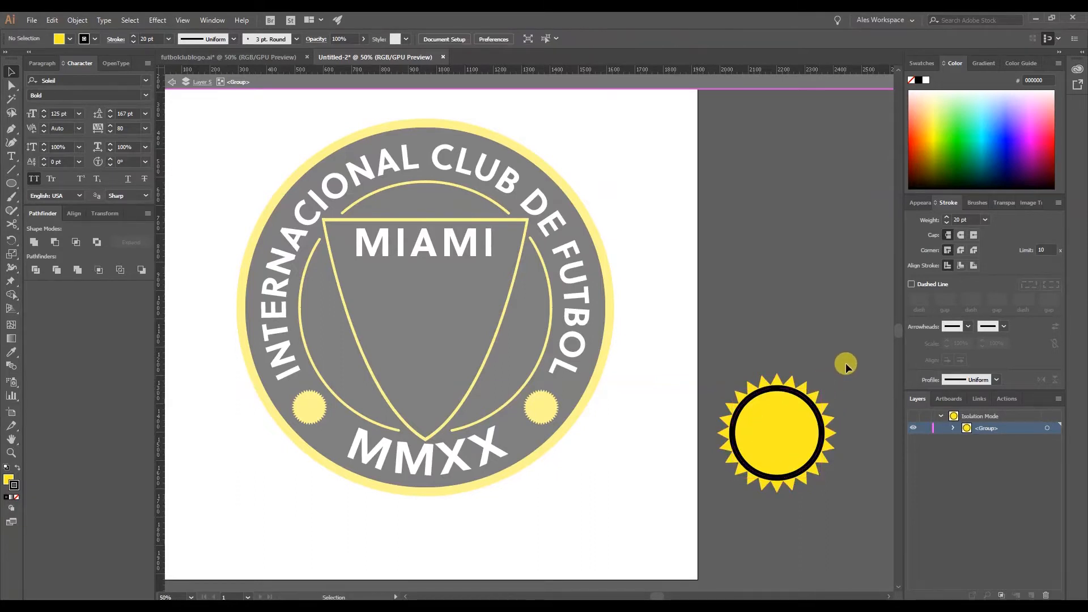
pyautogui.hotkey('ctrl', 'z')
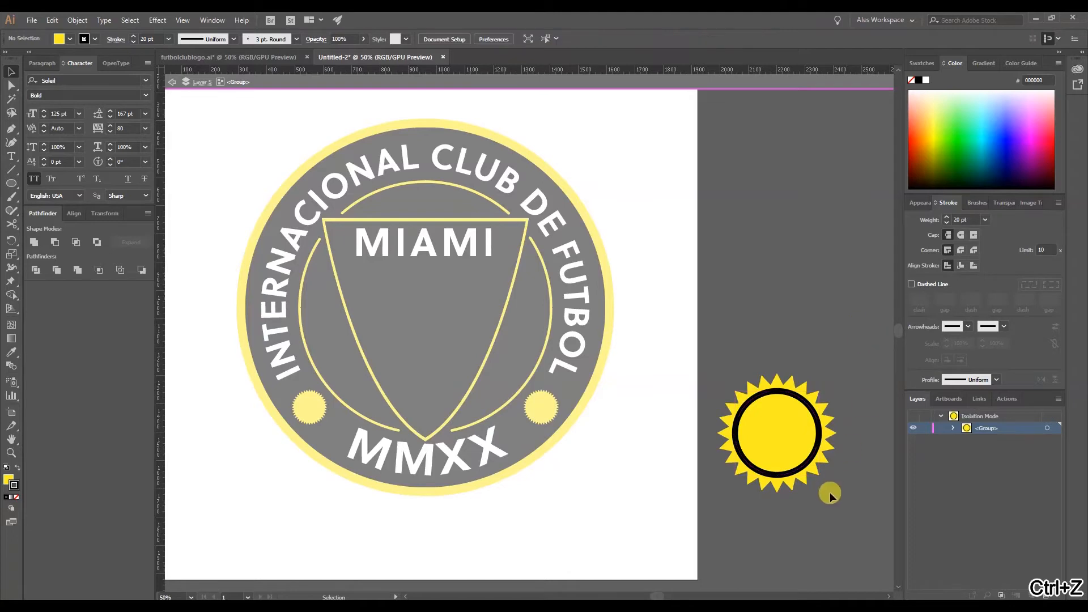
# Try inside, outside and centre stroke alignments on the circle while raising its stroke weight to 36 pt.
pyautogui.click(818, 420)
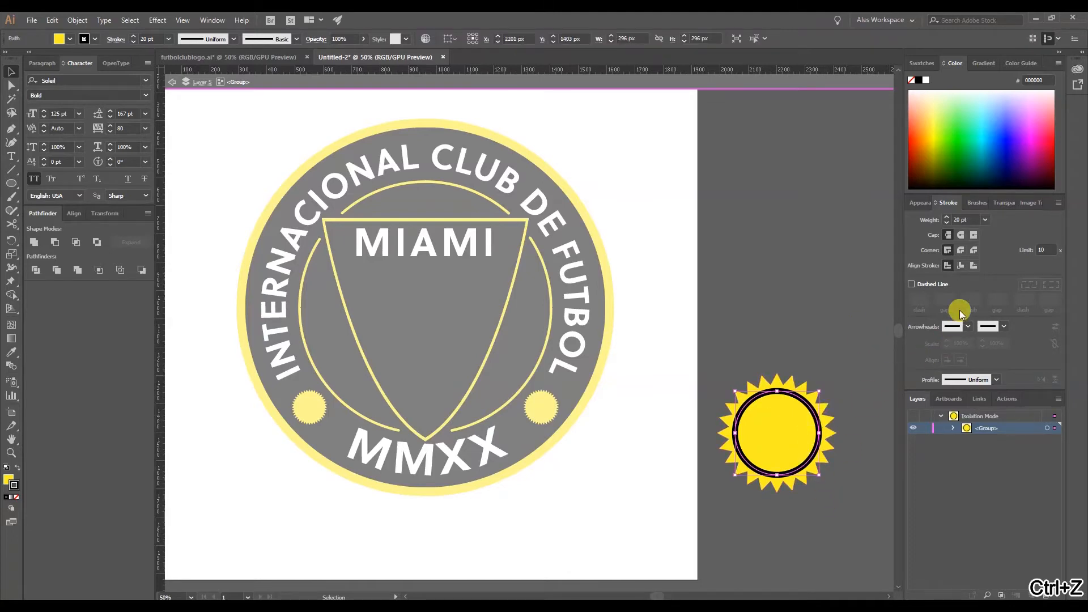
pyautogui.click(961, 267)
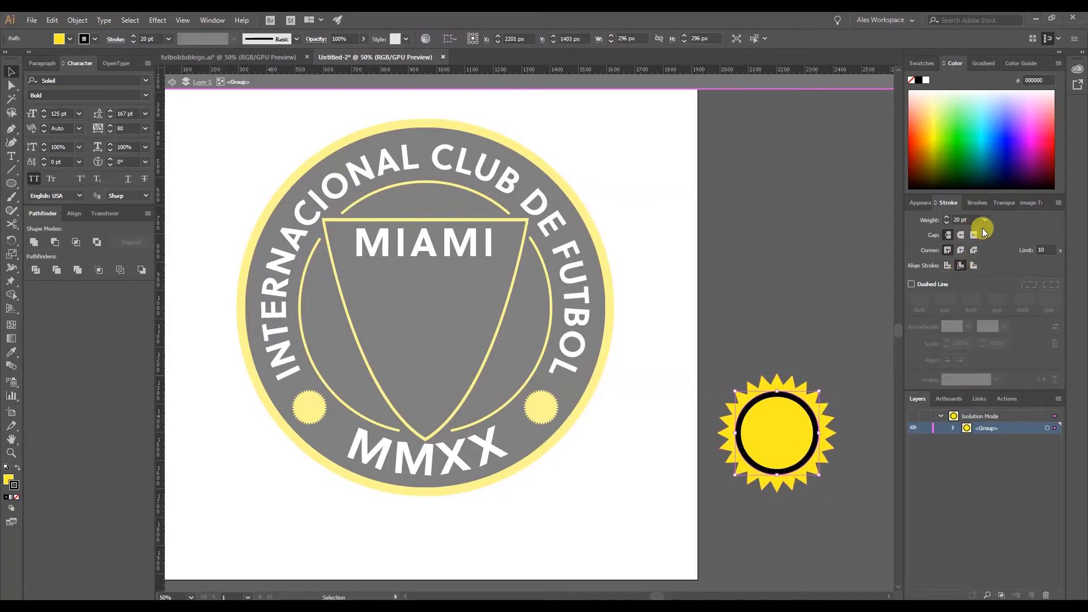
pyautogui.hotkey('ctrl', 'z')
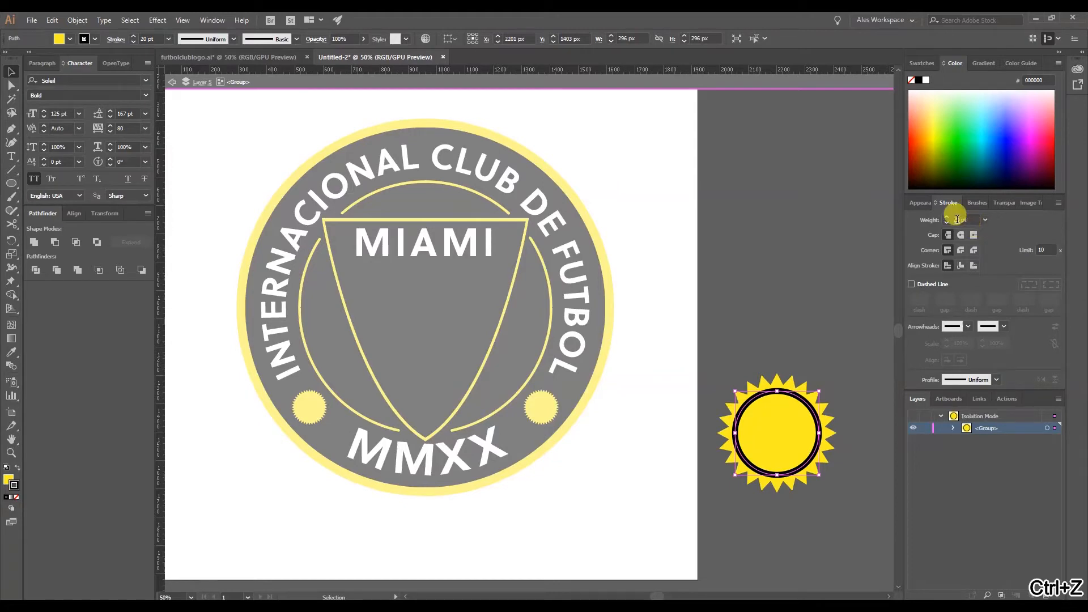
pyautogui.scroll(9, 946, 216)
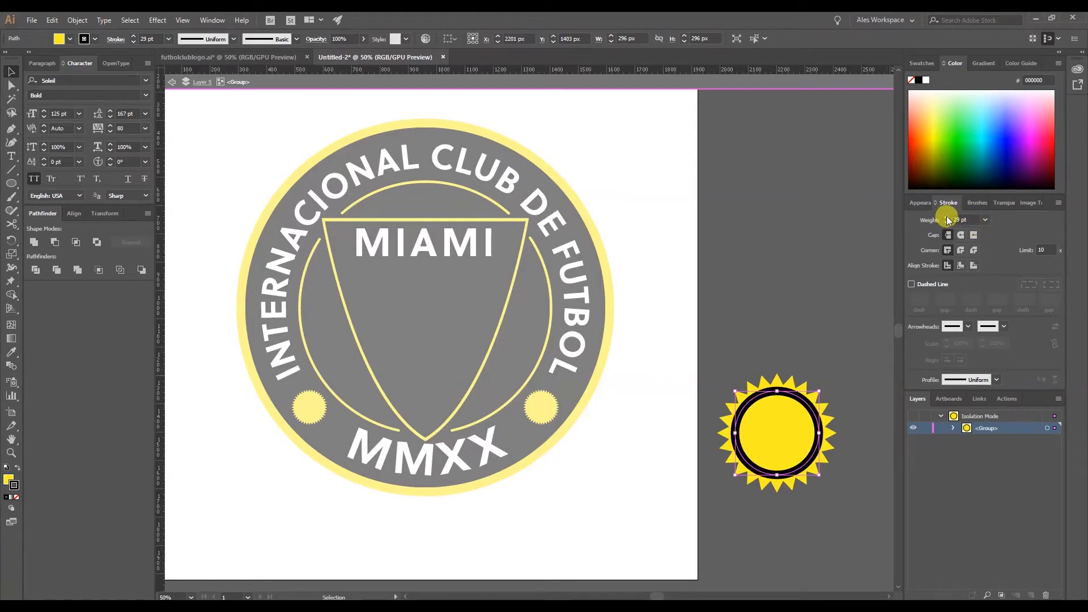
pyautogui.click(961, 266)
pyautogui.scroll(6, 944, 218)
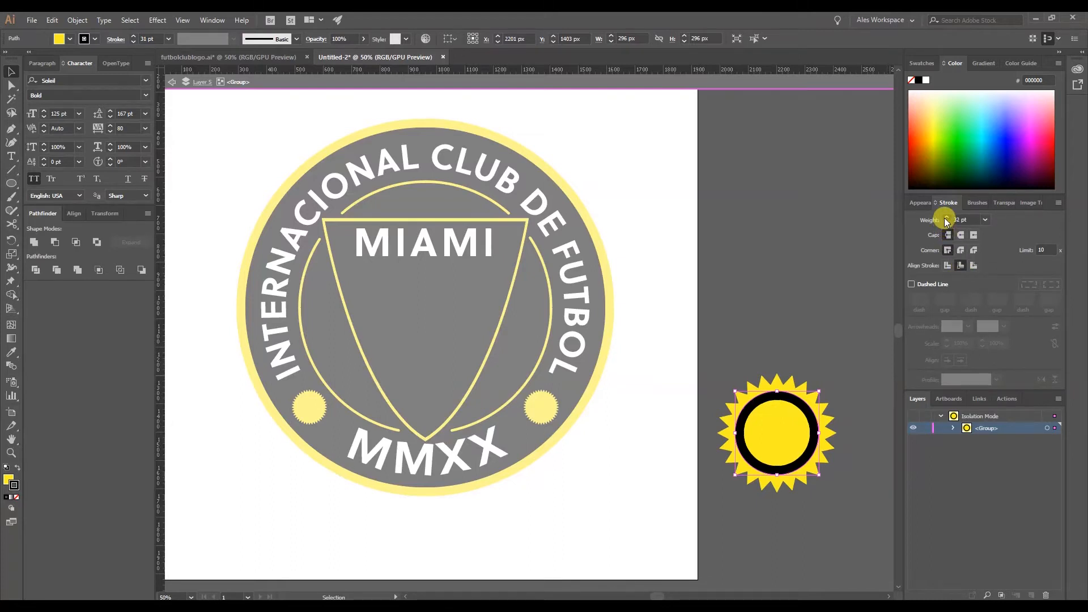
pyautogui.click(974, 267)
pyautogui.click(947, 266)
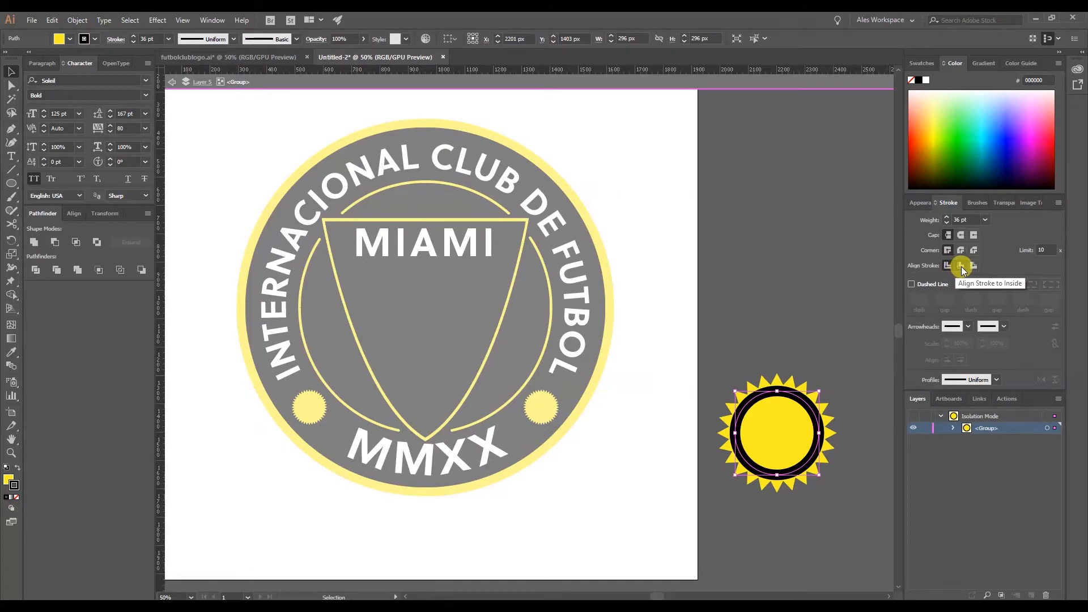
pyautogui.click(961, 266)
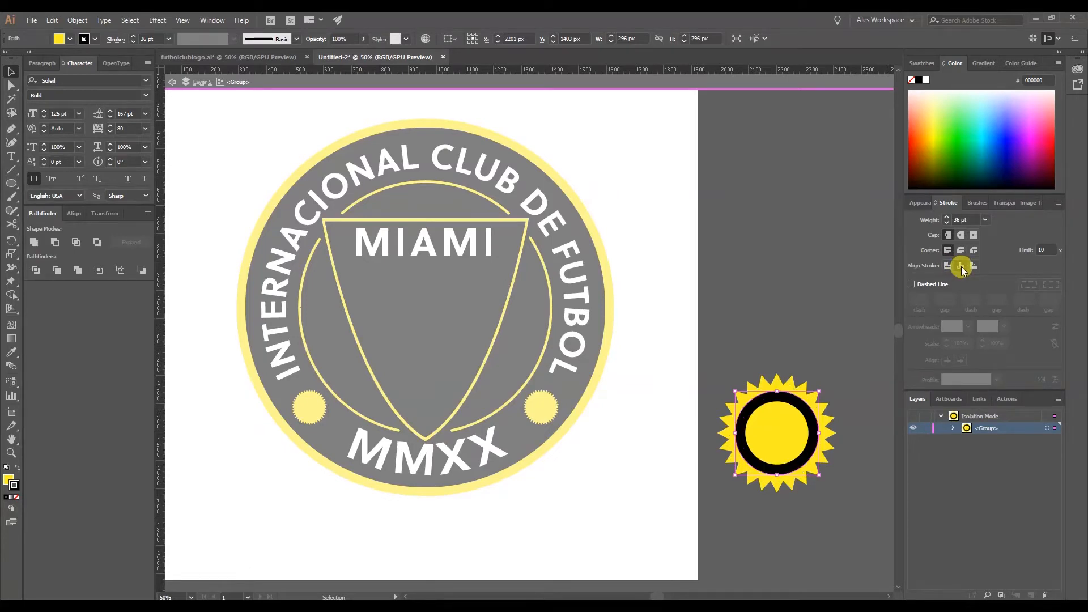
# Align the circle's black stroke to the centre of its path and set the weight to 30 pt.
pyautogui.click(947, 264)
pyautogui.click(947, 222)
pyautogui.click(946, 222)
pyautogui.click(946, 222)
pyautogui.click(947, 223)
pyautogui.click(947, 222)
pyautogui.click(946, 222)
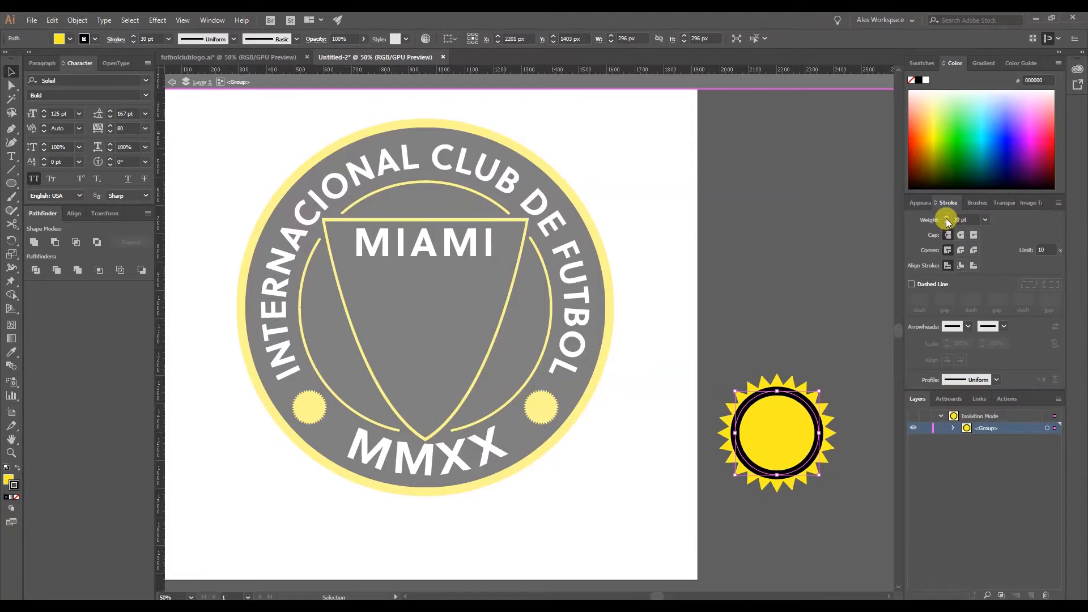
pyautogui.click(865, 482)
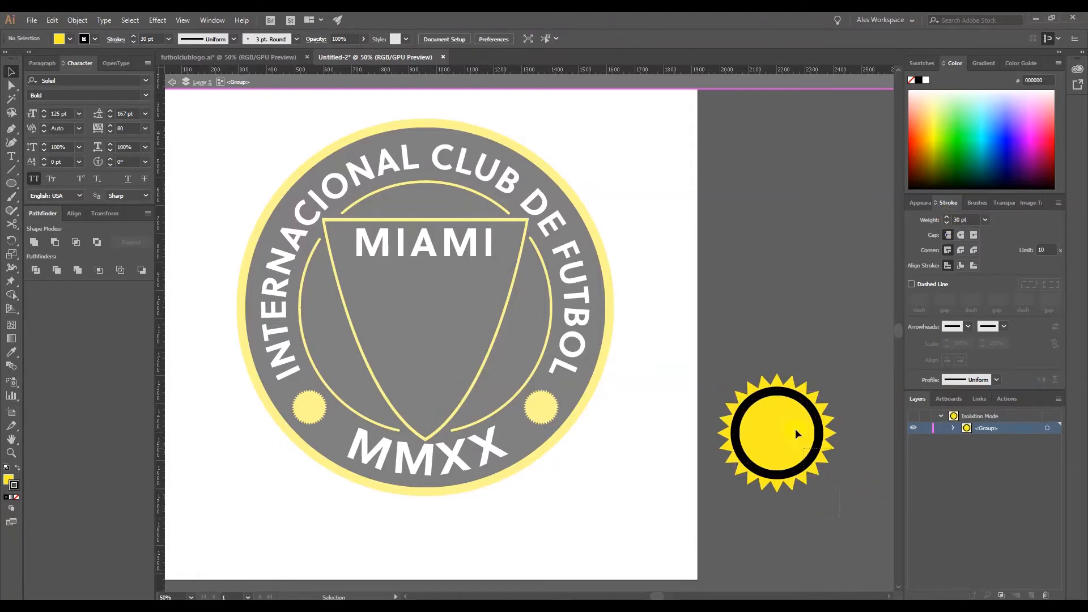
# Select the whole sunburst, enable Scale Strokes & Effects and scale it proportionally down to about 306 px.
pyautogui.moveTo(795, 429); pyautogui.dragTo(740, 346)
pyautogui.press('a')
pyautogui.hotkey('ctrl', 'g')
pyautogui.press('v')
pyautogui.click(111, 215)
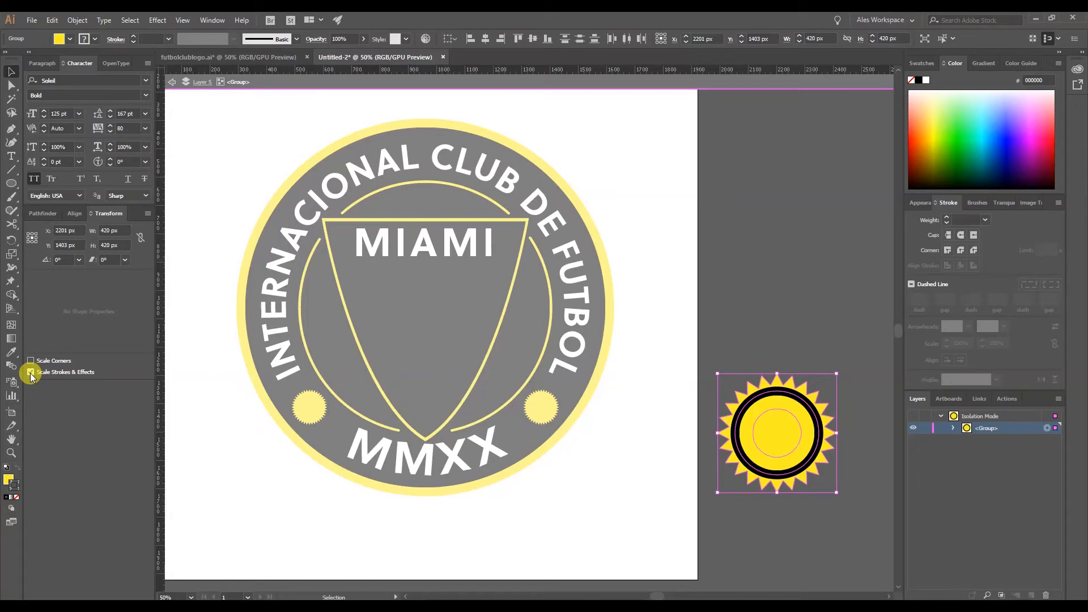
pyautogui.click(807, 399)
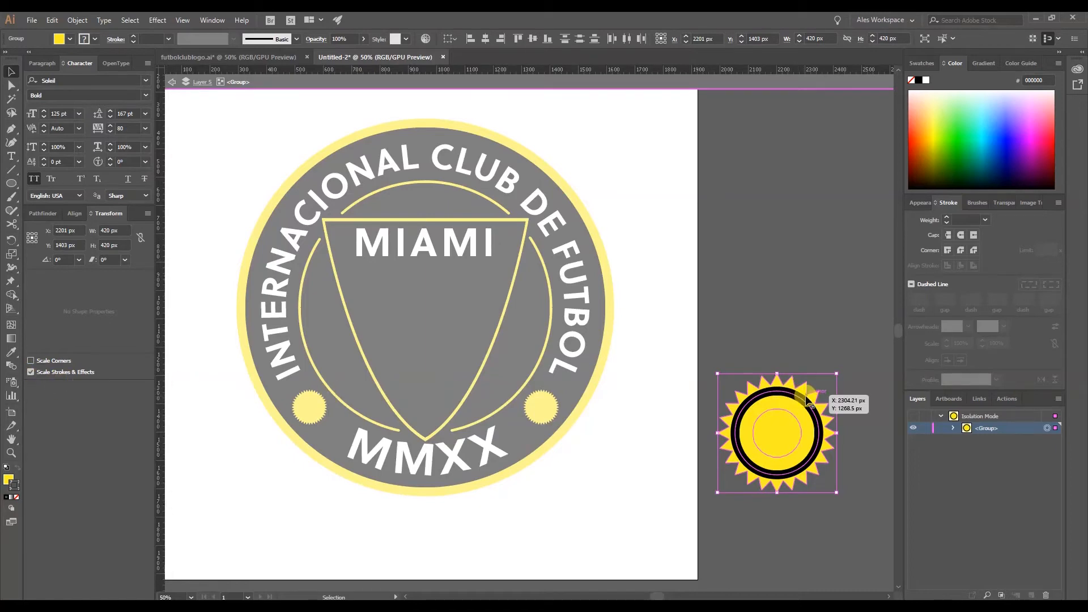
pyautogui.moveTo(836, 373); pyautogui.dragTo(826, 390)
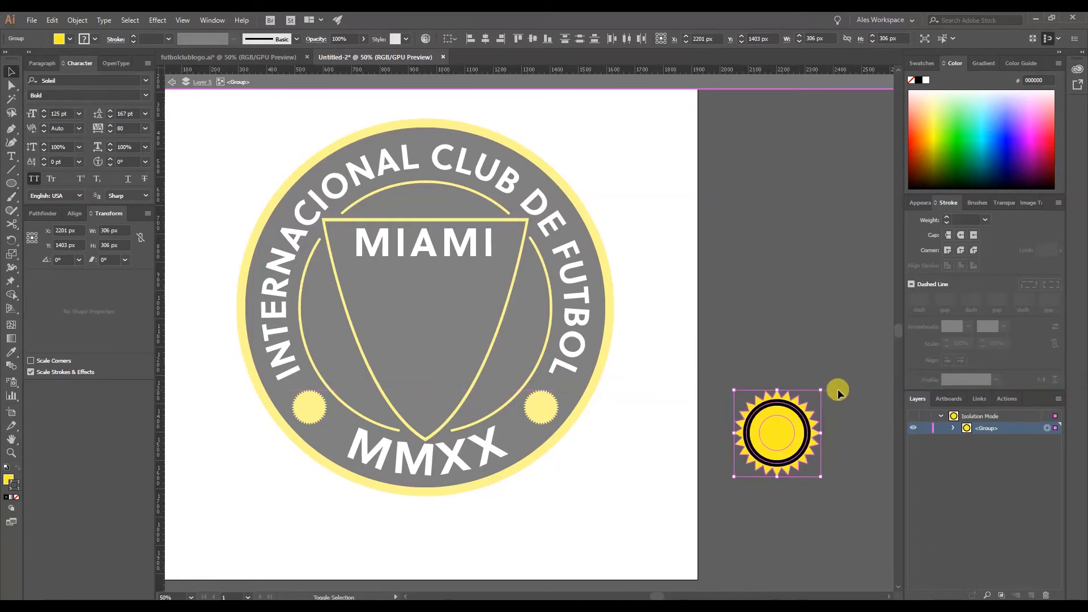
pyautogui.click(841, 400)
# Exit isolation mode and move the sunburst group into the lower part of the MIAMI shield.
pyautogui.moveTo(769, 438); pyautogui.dragTo(434, 383)
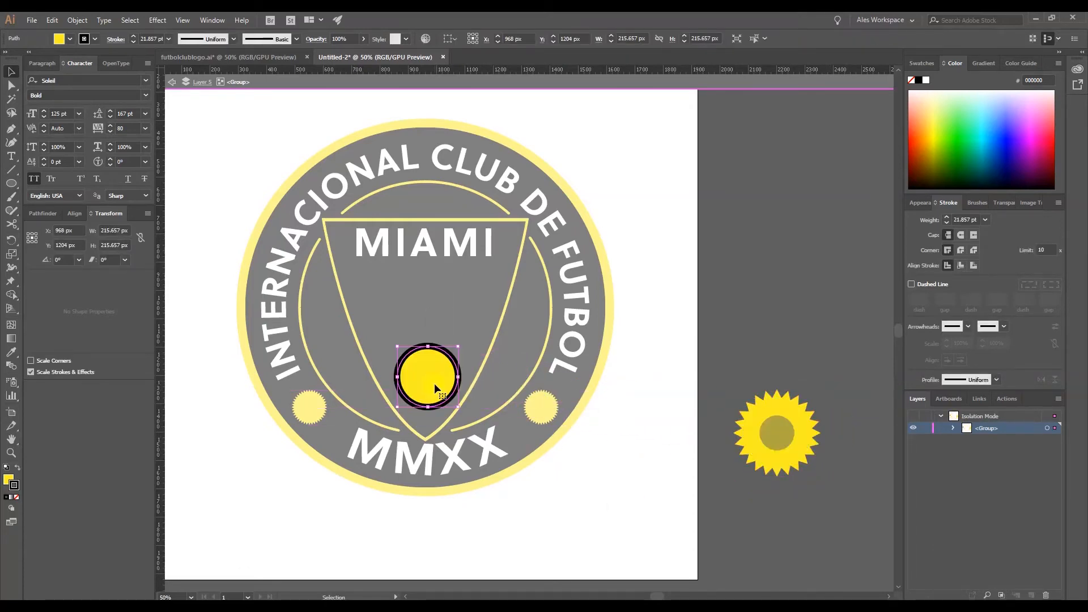
pyautogui.hotkey('ctrl', 'z')
pyautogui.doubleClick(850, 318)
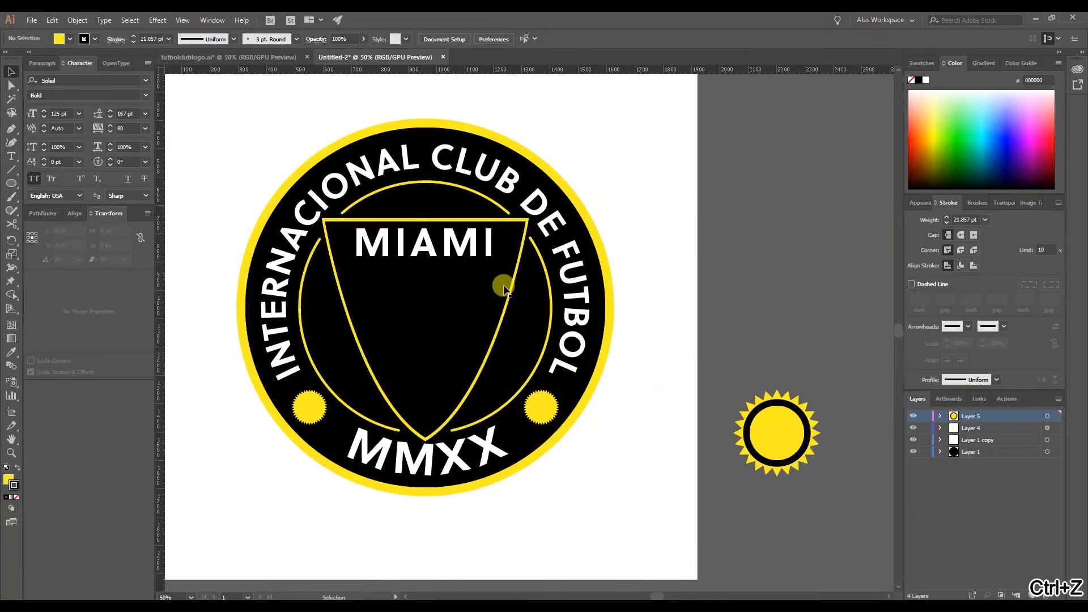
pyautogui.moveTo(815, 435); pyautogui.dragTo(464, 371)
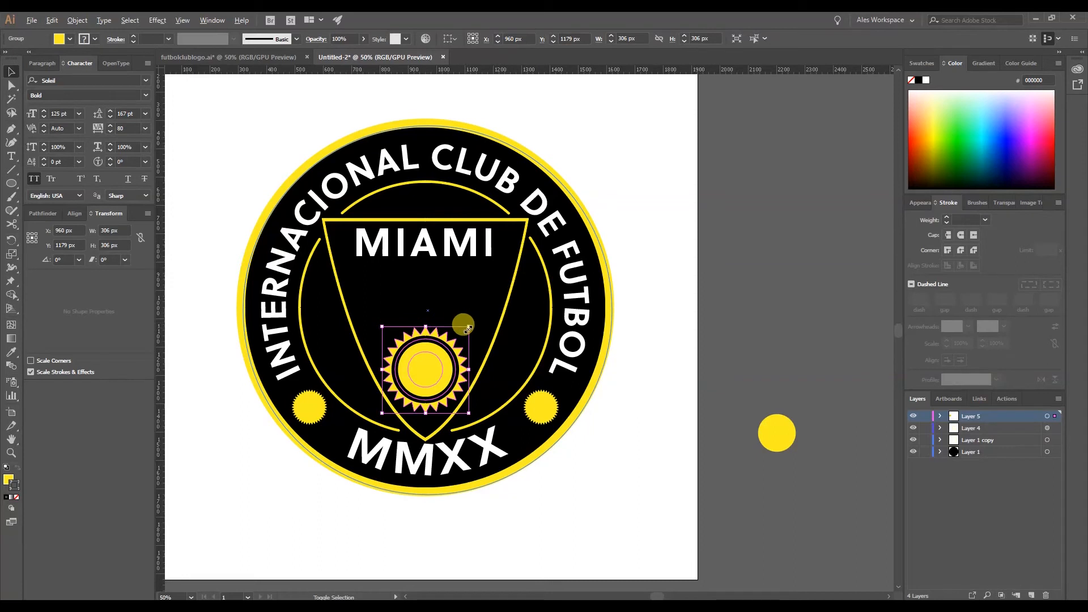
# Align the sunburst to the artboard's horizontal centre.
pyautogui.click(73, 213)
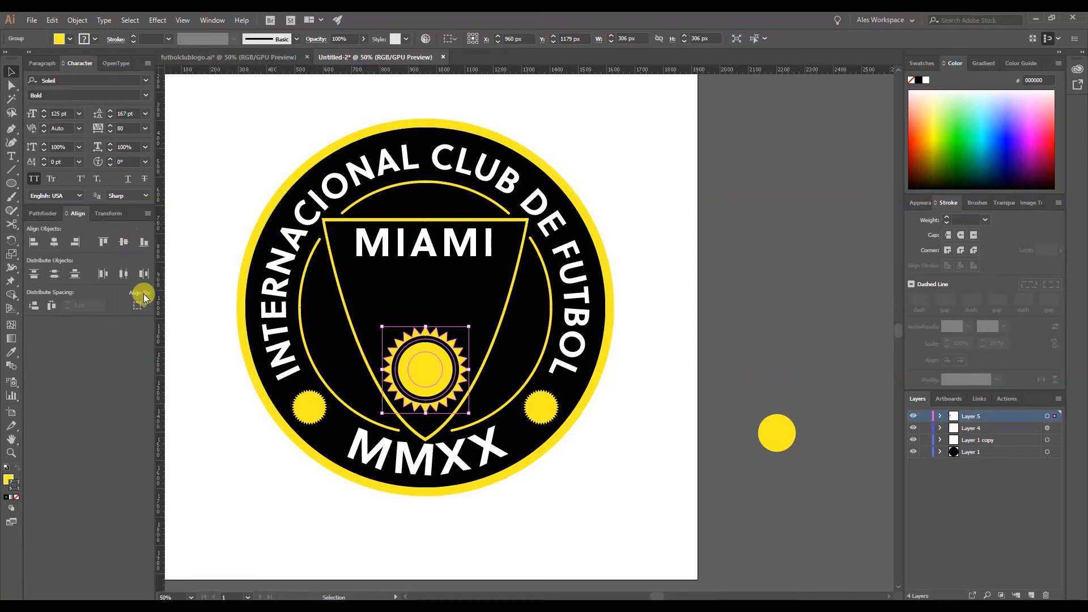
pyautogui.click(139, 306)
pyautogui.click(154, 344)
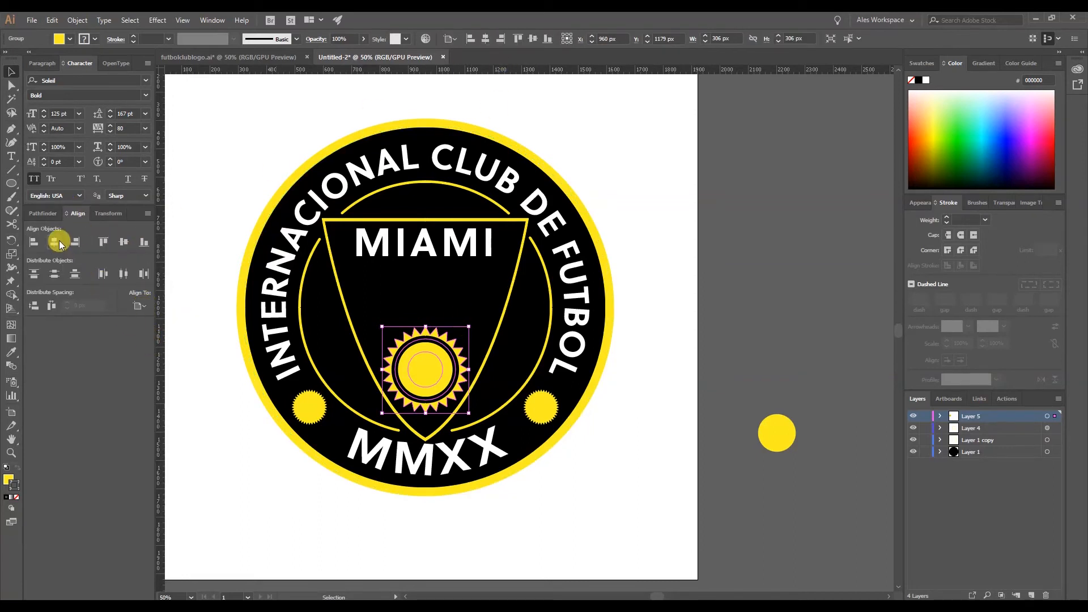
# Scale the sunburst from its centre down to about 242 px and nudge it down toward the shield's tip.
pyautogui.moveTo(469, 327); pyautogui.dragTo(459, 335)
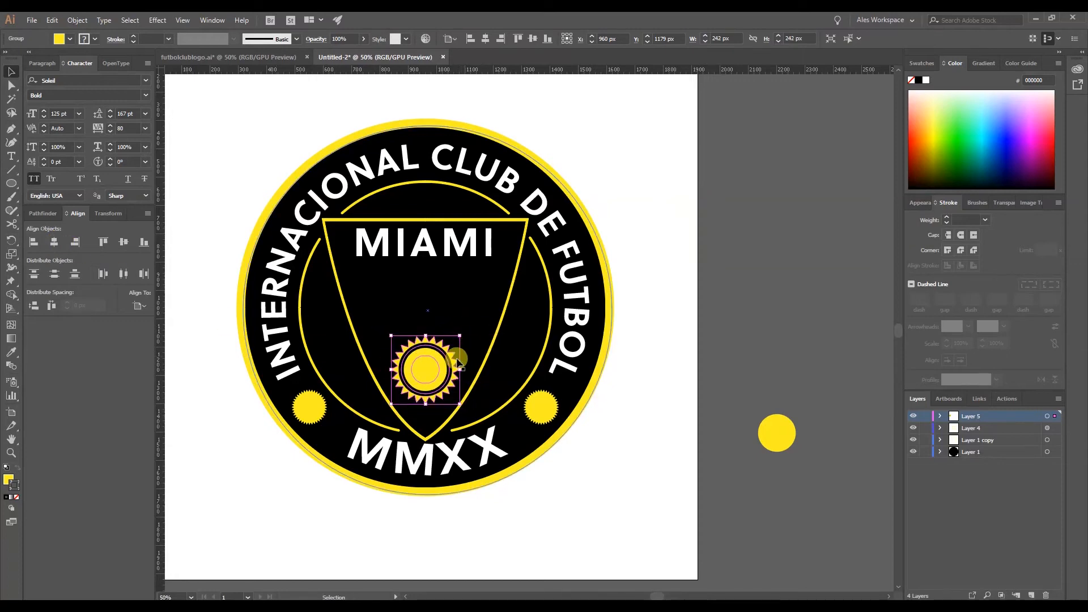
pyautogui.press('Down')
pyautogui.press('Down')
pyautogui.press('Down')
pyautogui.press('Down')
pyautogui.press('Down')
pyautogui.press('Down')
pyautogui.press('Down')
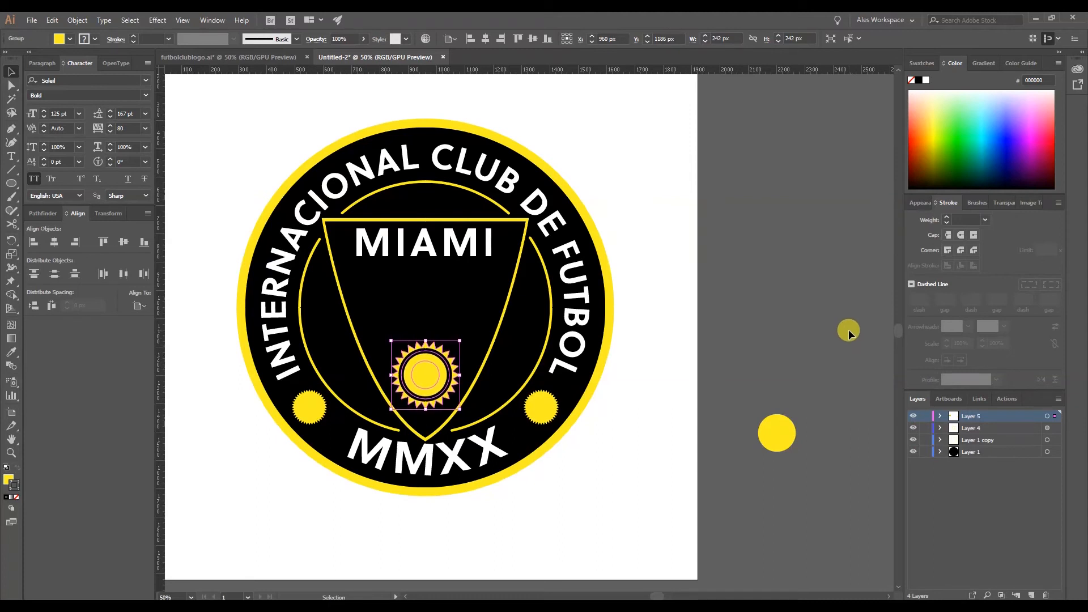
pyautogui.click(848, 329)
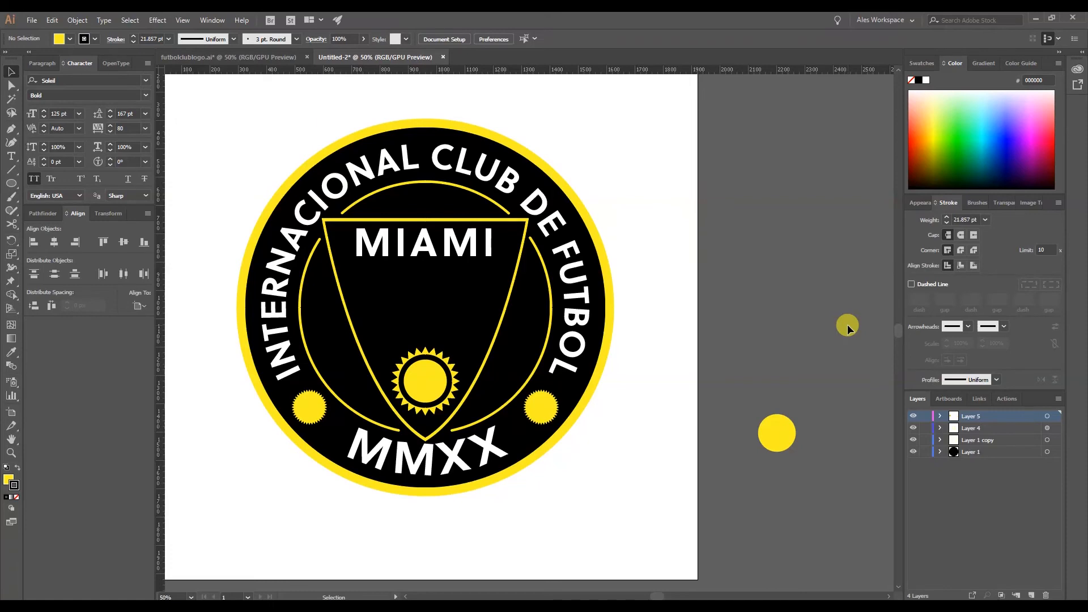
# Delete the spare yellow circle beside the artboard and scale the sunburst from its centre down to about 206 px.
pyautogui.click(779, 432)
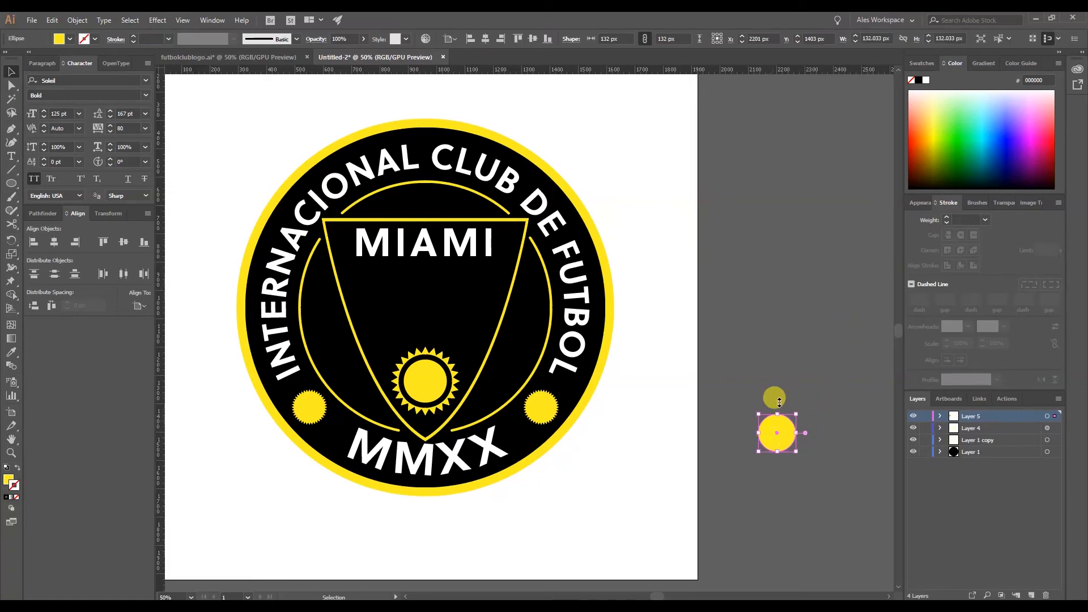
pyautogui.moveTo(778, 429); pyautogui.dragTo(578, 349)
pyautogui.click(434, 385)
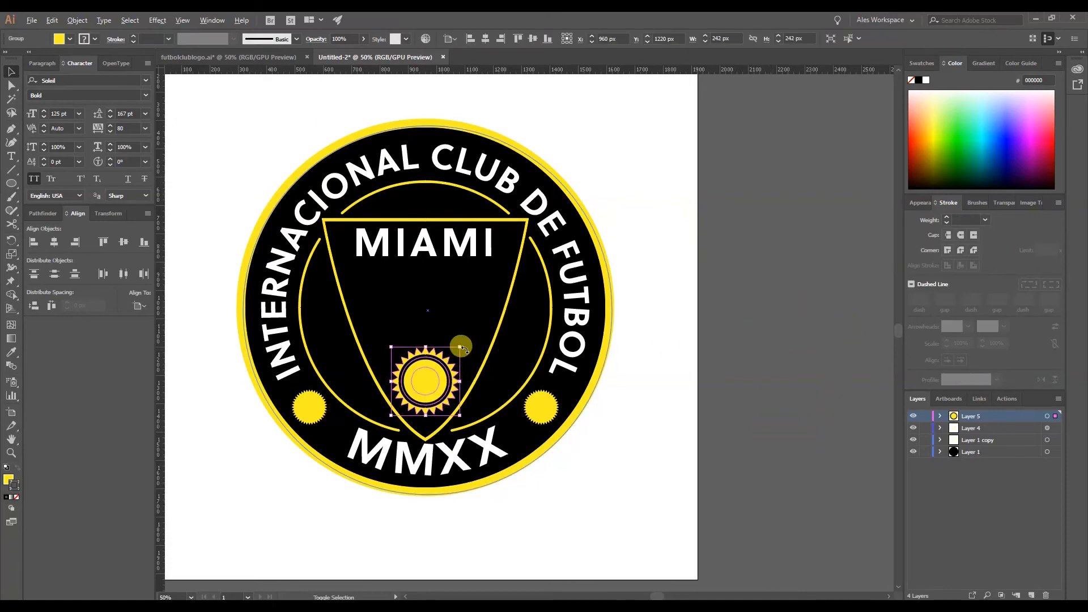
pyautogui.moveTo(454, 340); pyautogui.dragTo(452, 347)
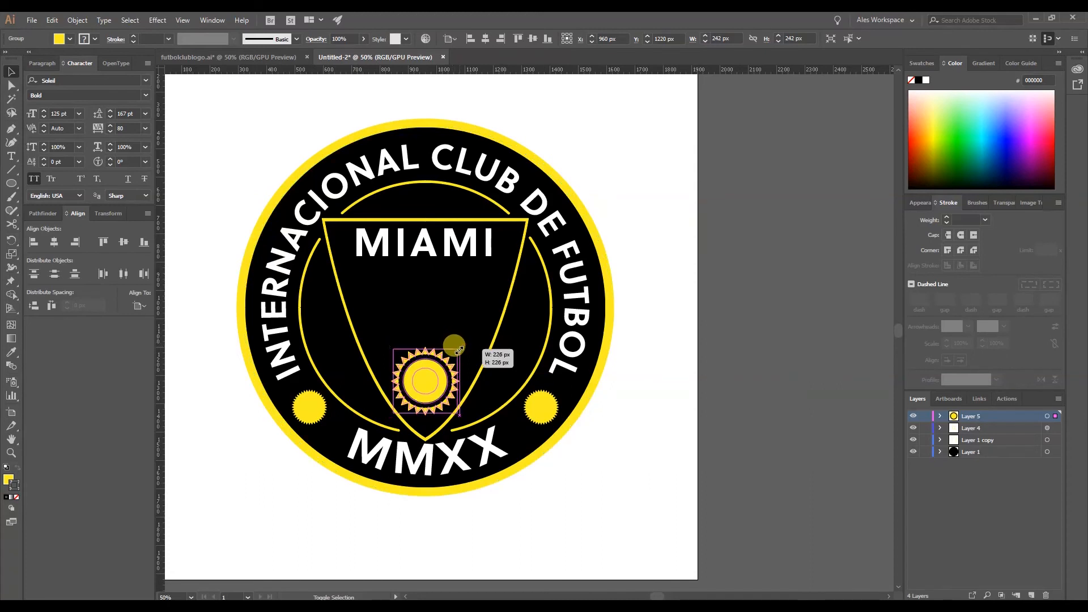
pyautogui.moveTo(458, 348); pyautogui.dragTo(451, 347)
pyautogui.click(726, 318)
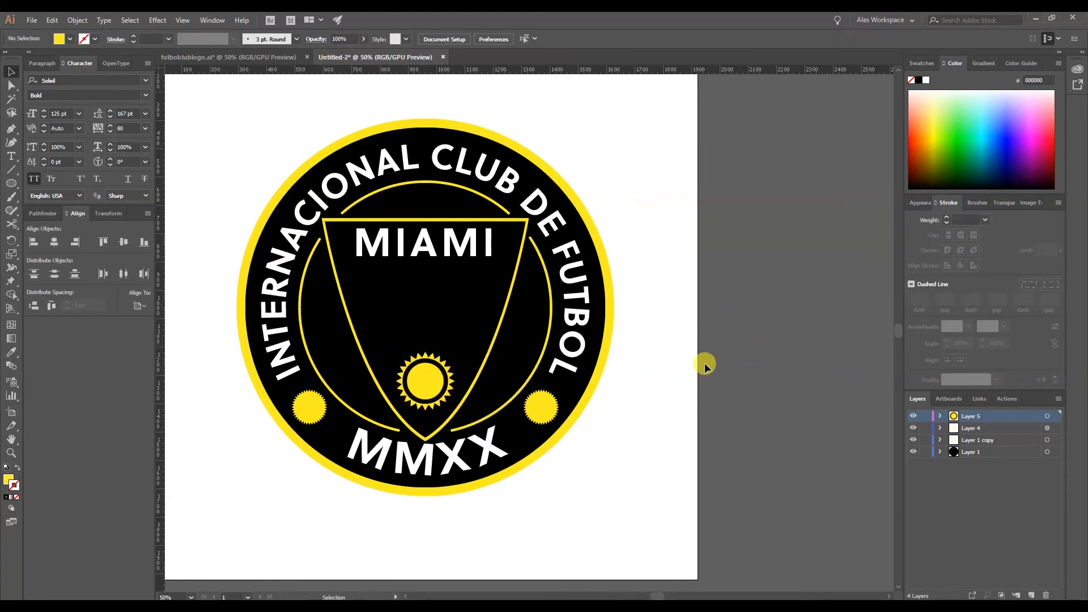
# Move the sunburst down toward the shield's tip and nudge it back up in small steps to leave space above the tip.
pyautogui.click(447, 377)
pyautogui.moveTo(457, 381); pyautogui.dragTo(457, 389)
pyautogui.click(821, 311)
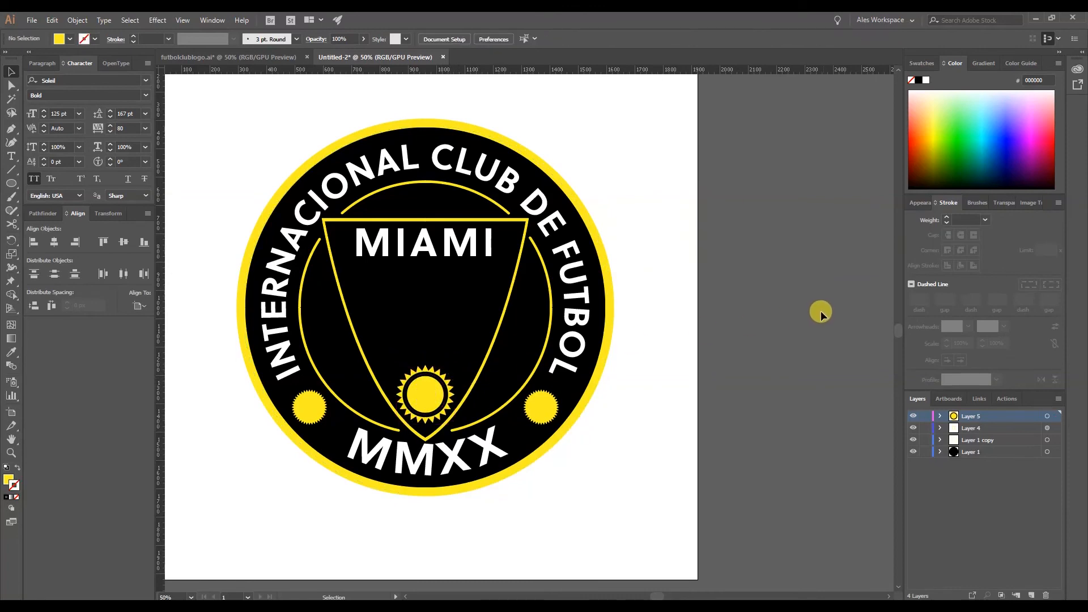
pyautogui.click(449, 392)
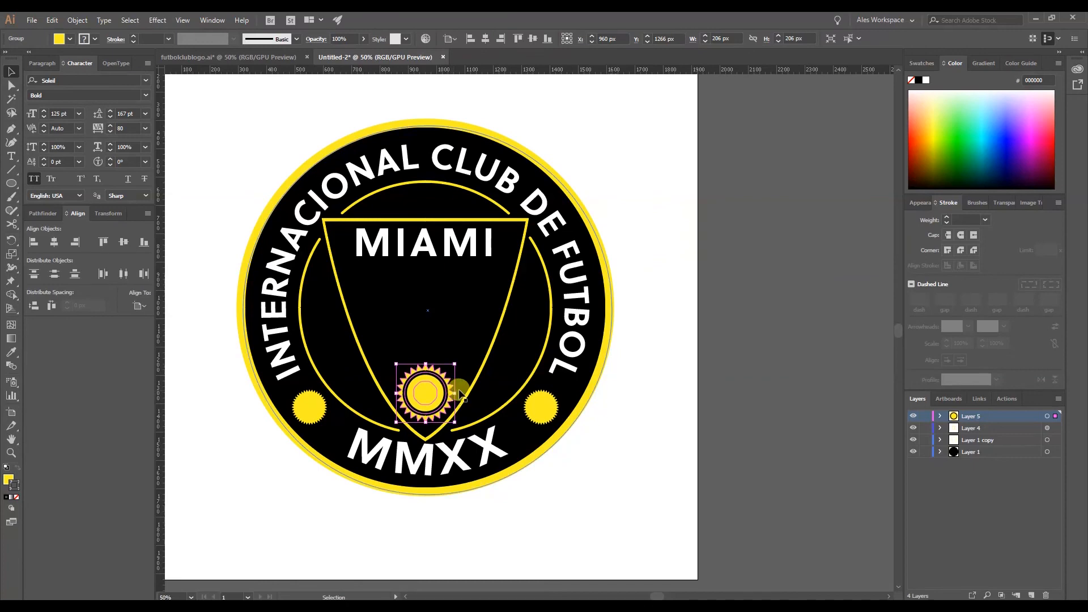
pyautogui.hotkey('shift', 'Up')
pyautogui.hotkey('shift', 'Up')
pyautogui.hotkey('shift', 'Up')
pyautogui.click(767, 321)
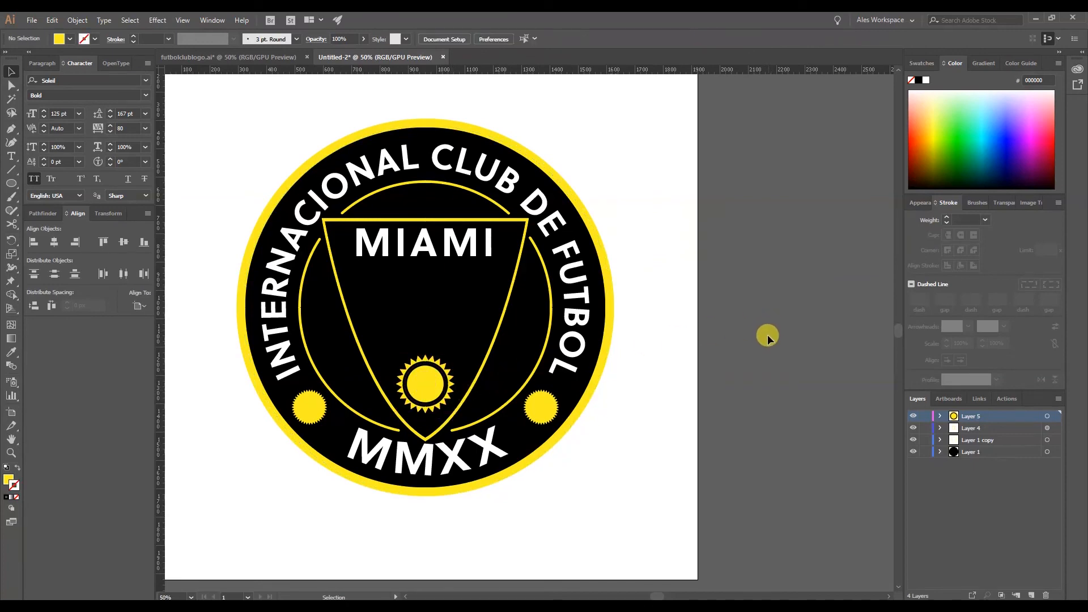